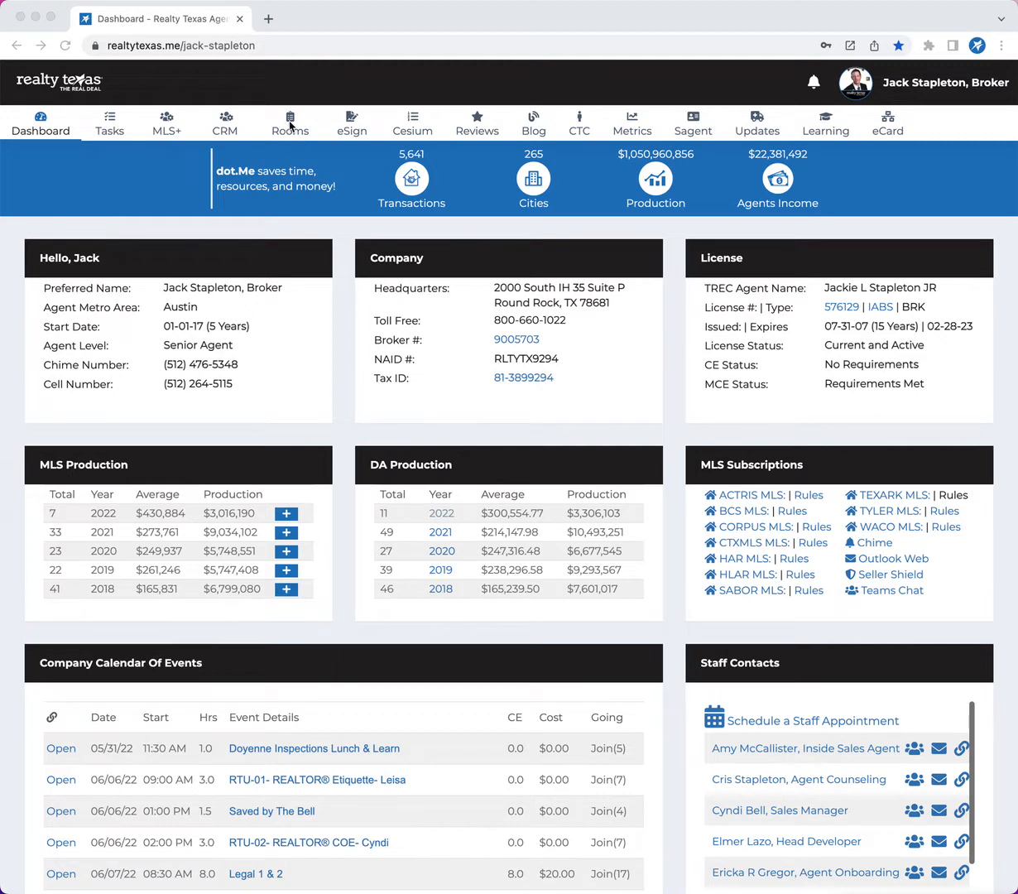
Open the eSign section and review the status, client, acknowledgement and signing details of the sent envelopes.
click(324, 118)
click(355, 132)
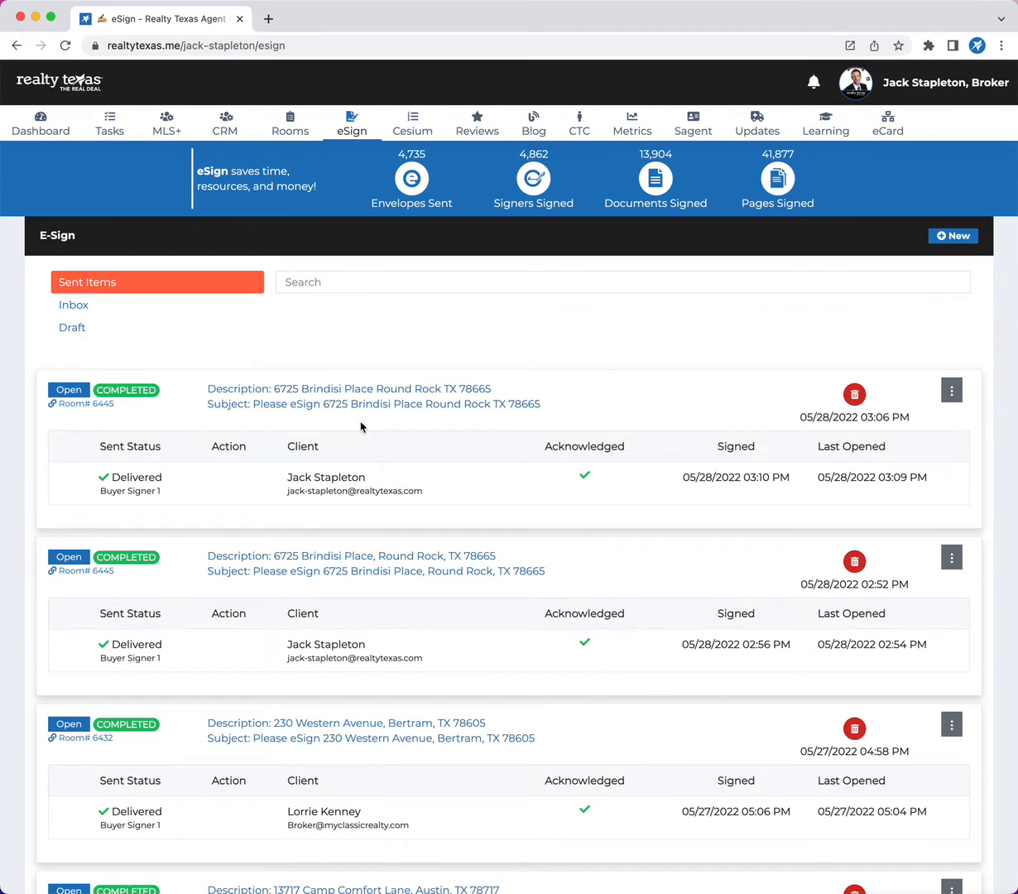
scroll(361, 427, down, 2)
scroll(361, 427, down, 2)
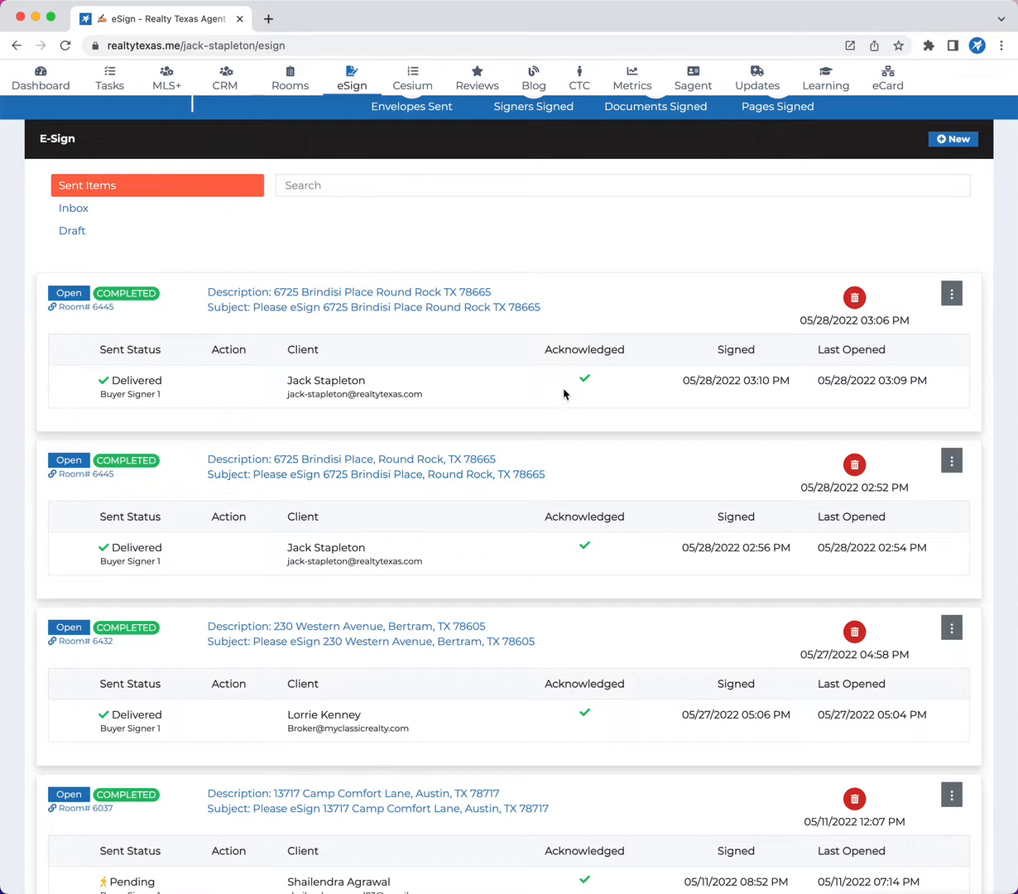
scroll(641, 518, down, 5)
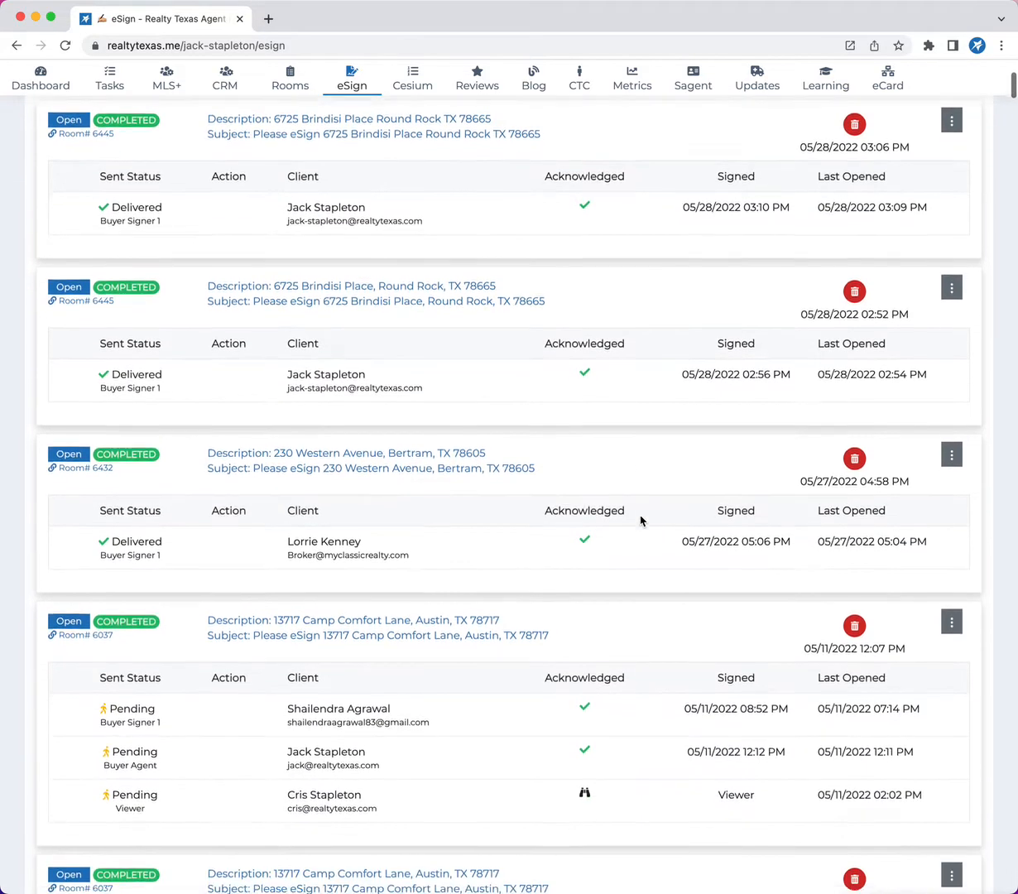
scroll(640, 520, up, 4)
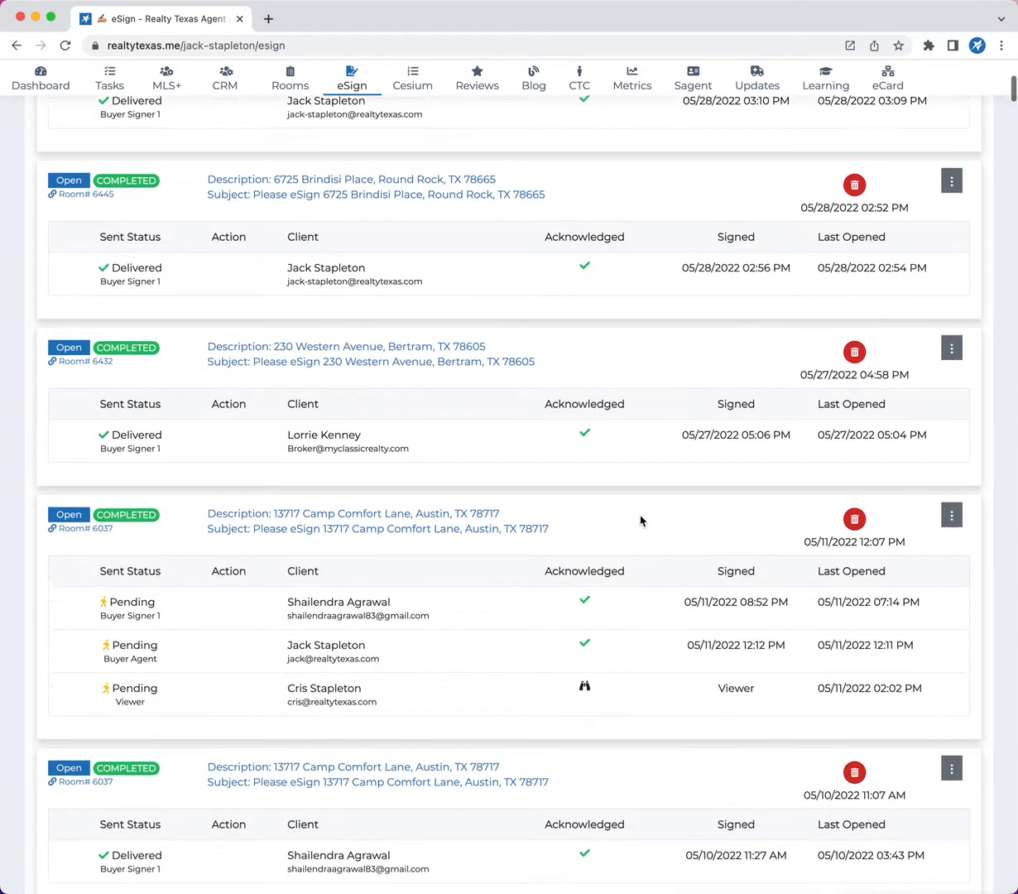
scroll(640, 520, down, 1)
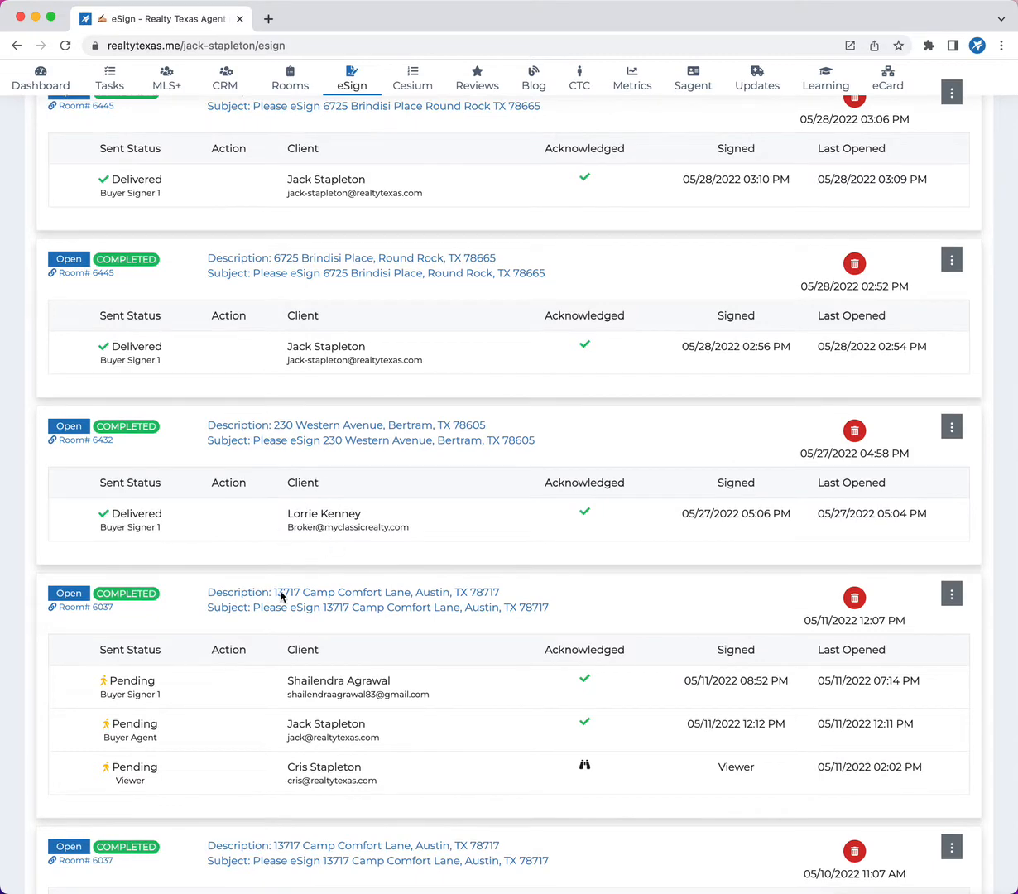
scroll(267, 640, down, 2)
scroll(267, 640, down, 2)
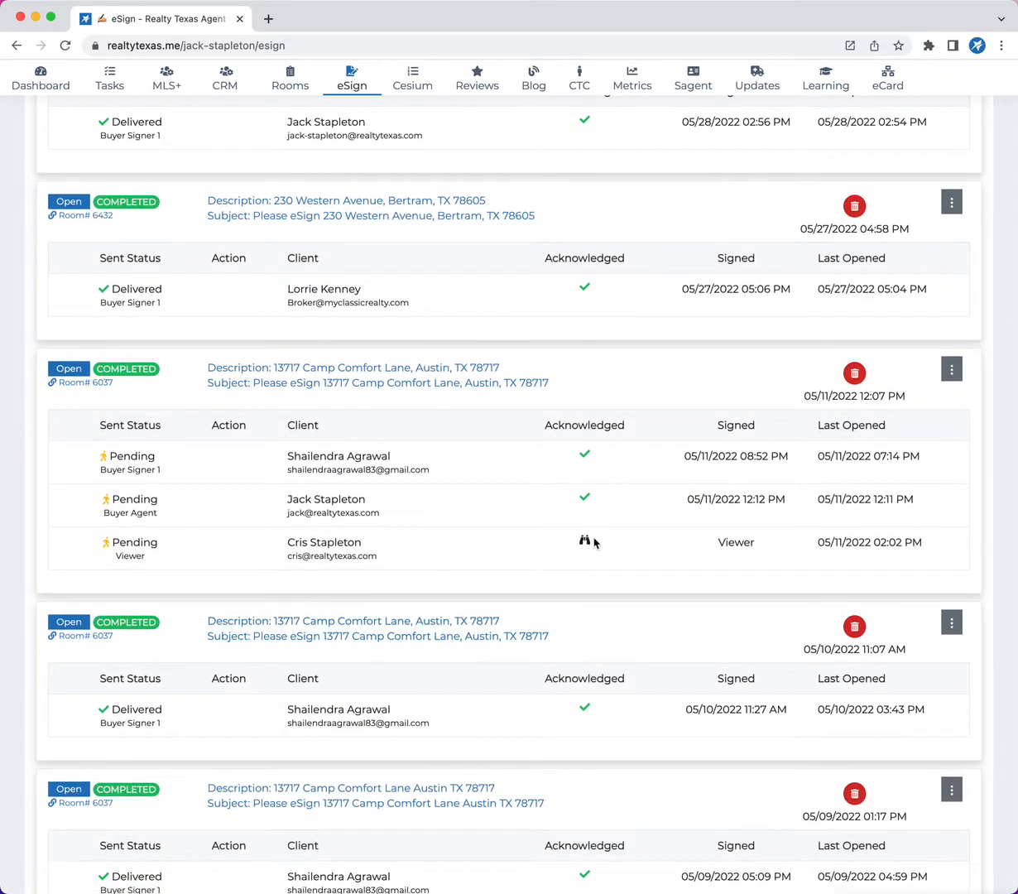
Examine the viewer recipient's acknowledgement and signing entries in the sent envelope dated 05/11/2022.
click(572, 540)
click(731, 549)
drag(731, 549, 753, 548)
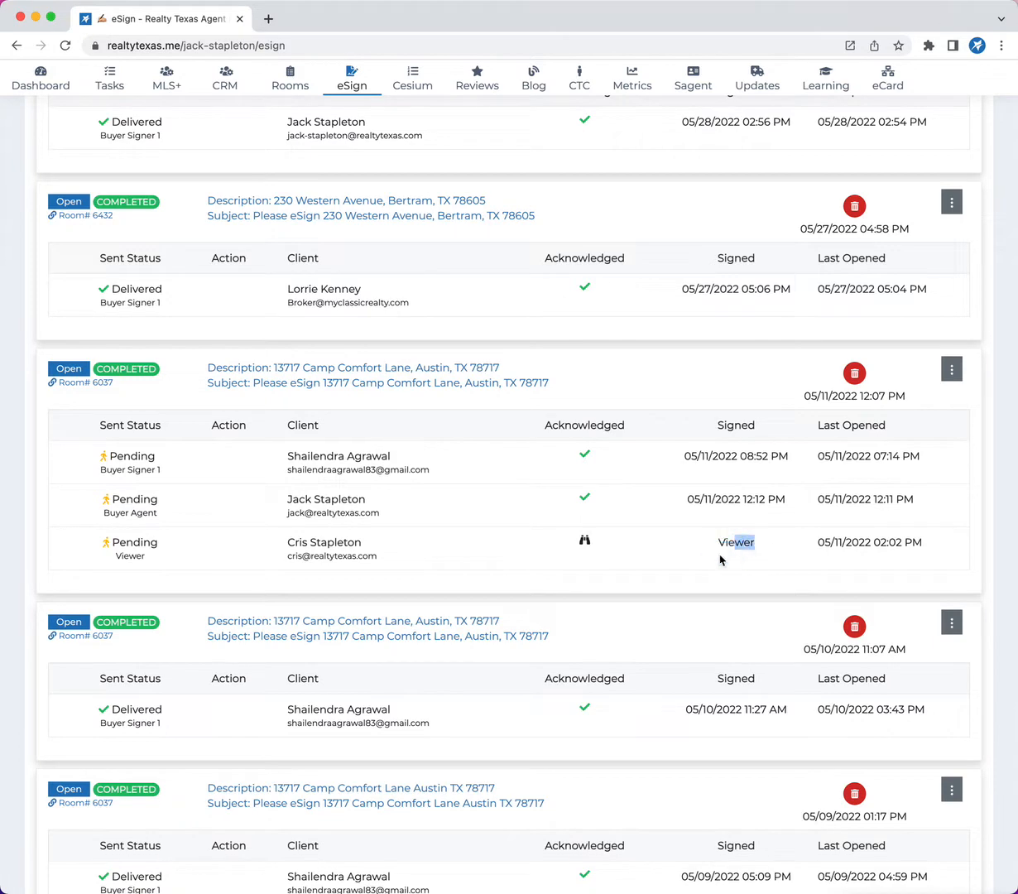
click(585, 540)
Find the failed envelope dated 04/29/2022 and inspect its undelivered recipient's e-mail and its clone options.
scroll(526, 550, down, 5)
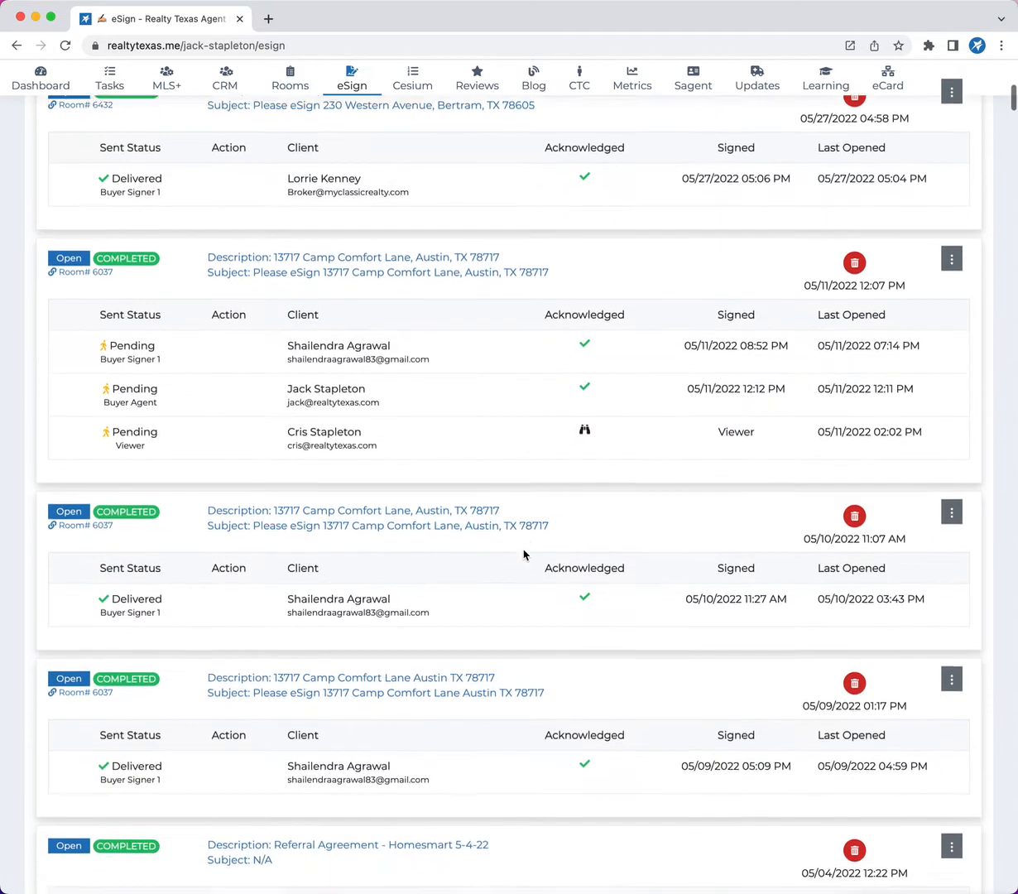
scroll(524, 555, down, 6)
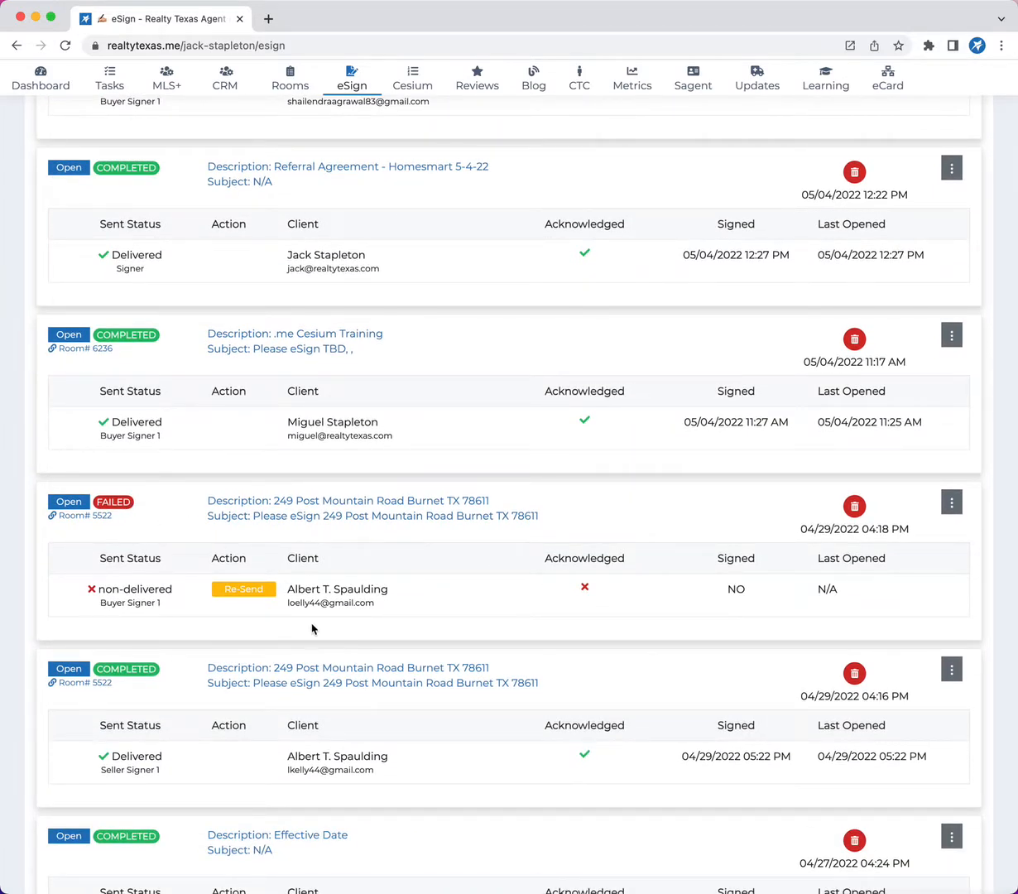
drag(400, 600, 283, 604)
click(387, 574)
click(951, 504)
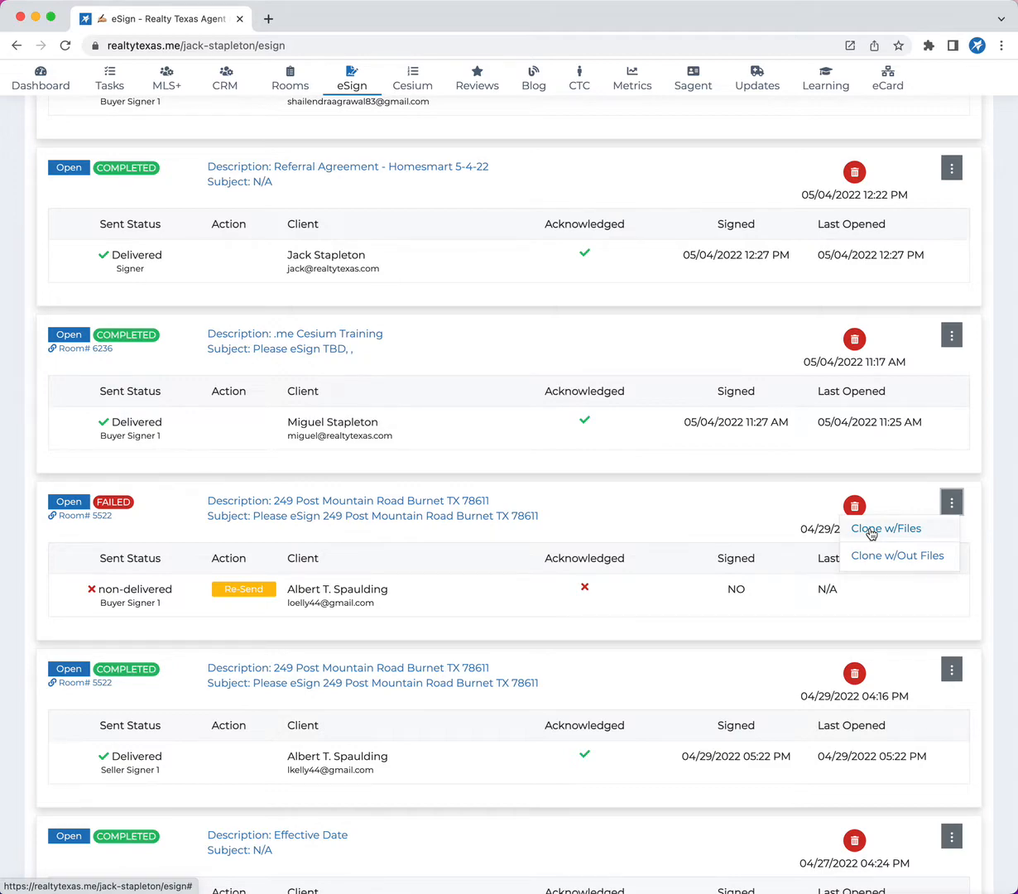
scroll(512, 617, up, 15)
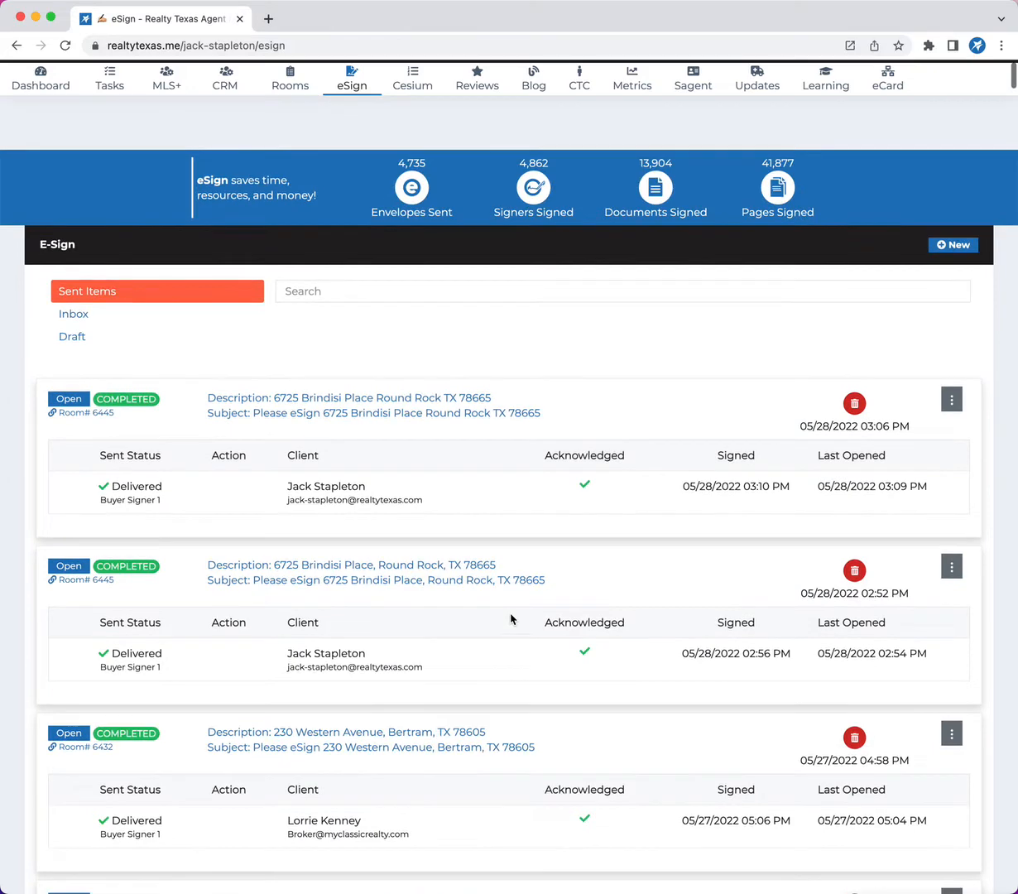
Look at the document of a commission disbursement authorization envelope in the eSign inbox and return to the envelope list.
click(86, 315)
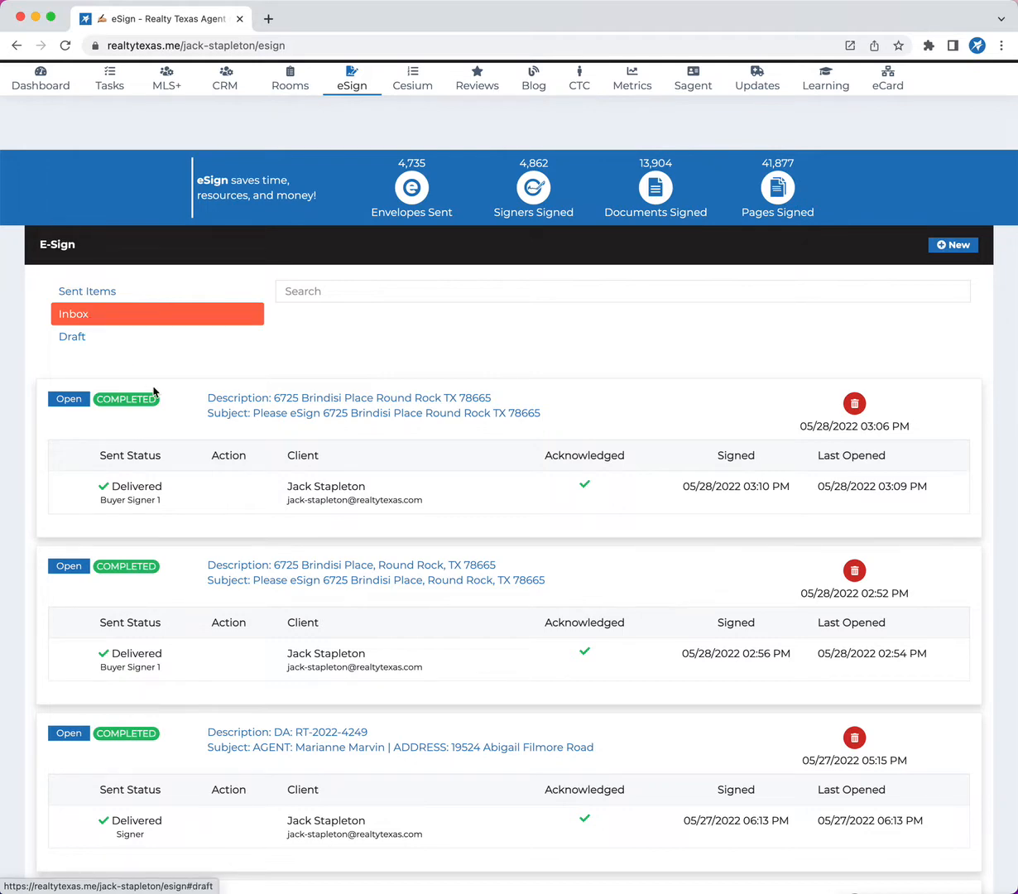
scroll(217, 518, down, 3)
scroll(222, 541, down, 3)
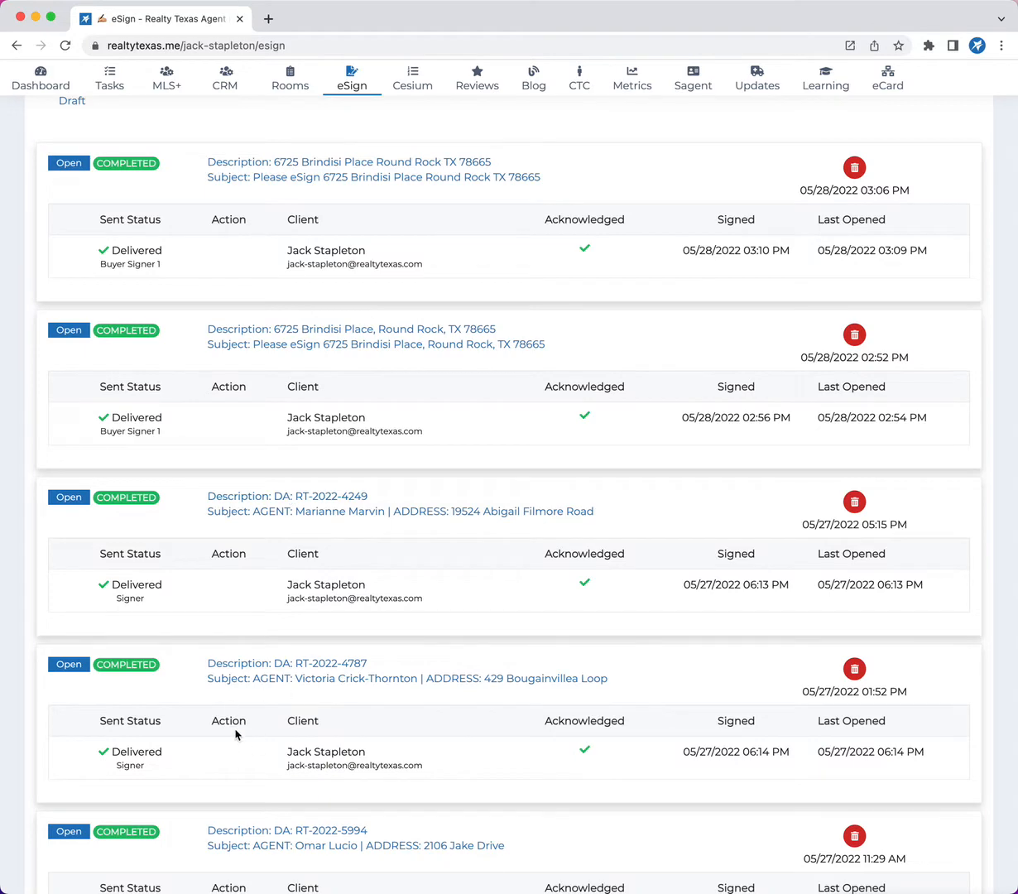
scroll(237, 728, down, 10)
click(321, 670)
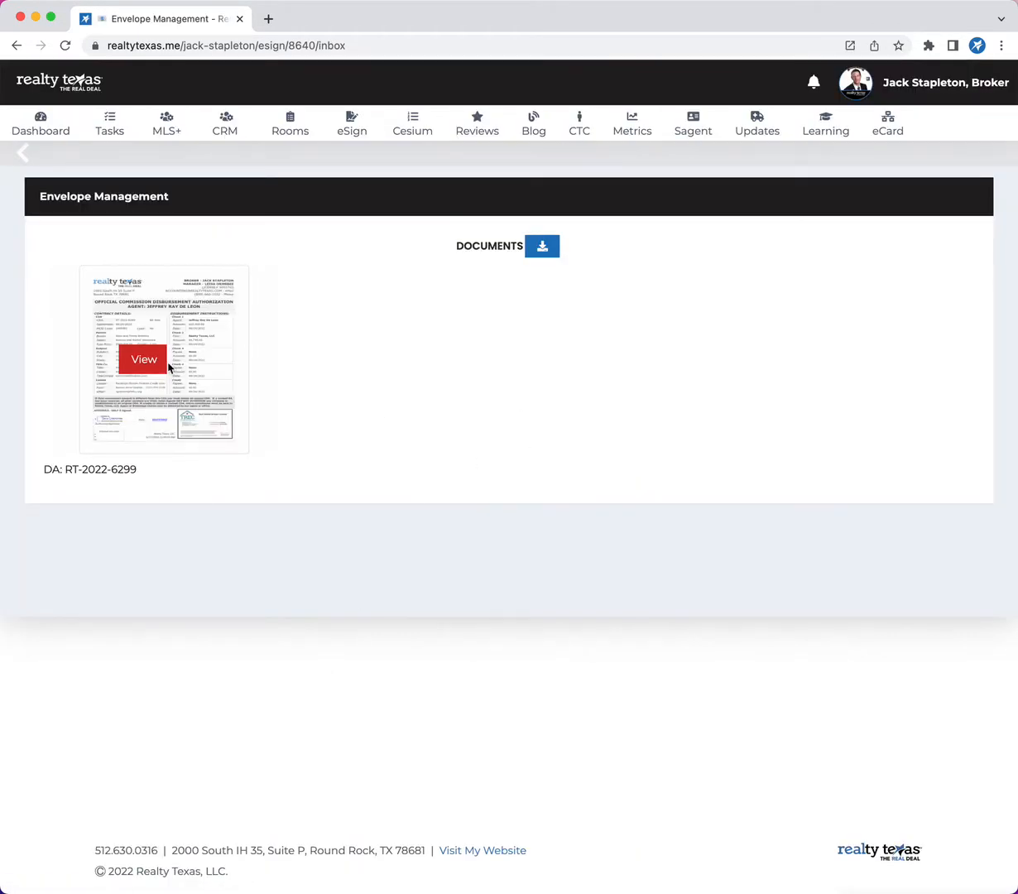
click(144, 358)
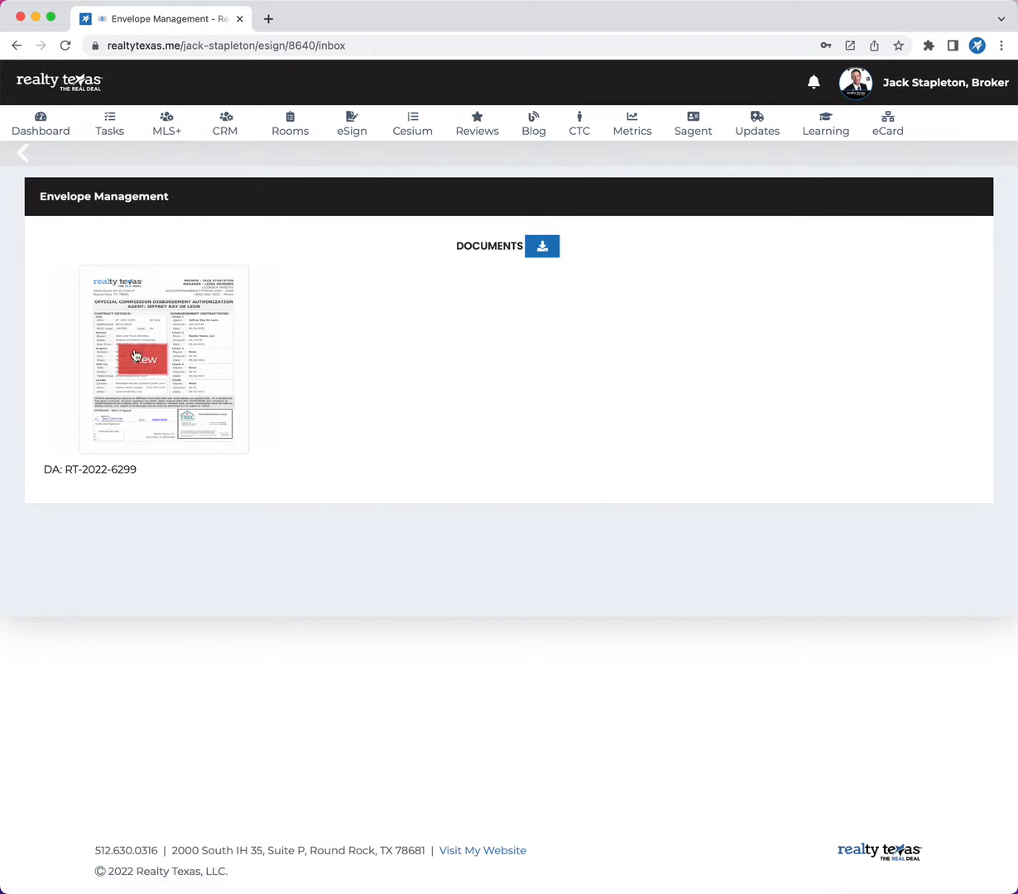
click(23, 152)
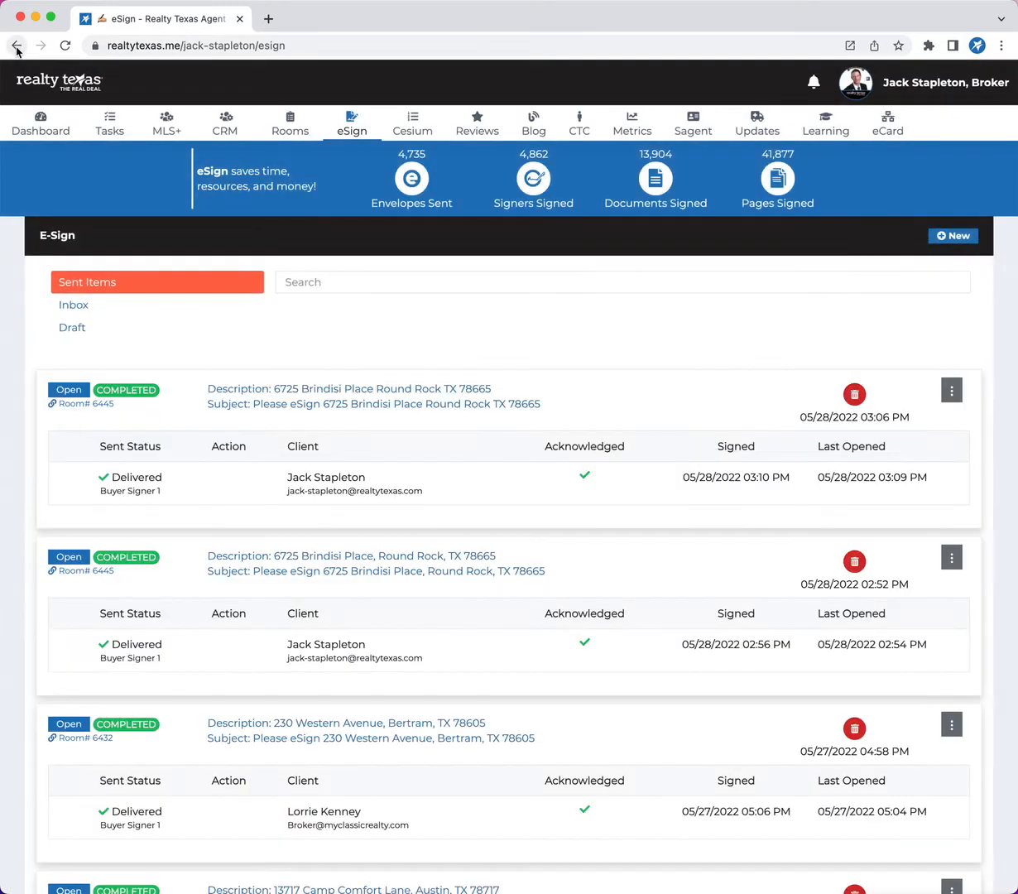
Review the draft envelopes and return to the Sent Items list.
click(93, 331)
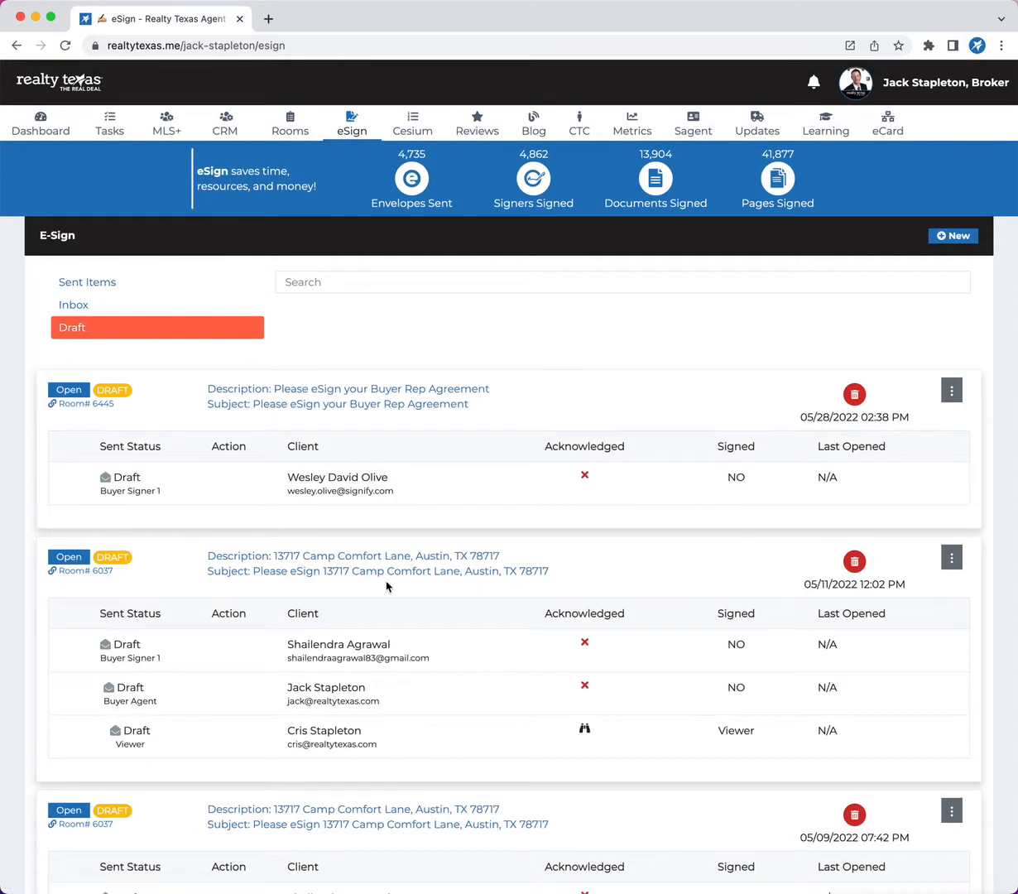
scroll(386, 586, down, 8)
scroll(386, 586, down, 15)
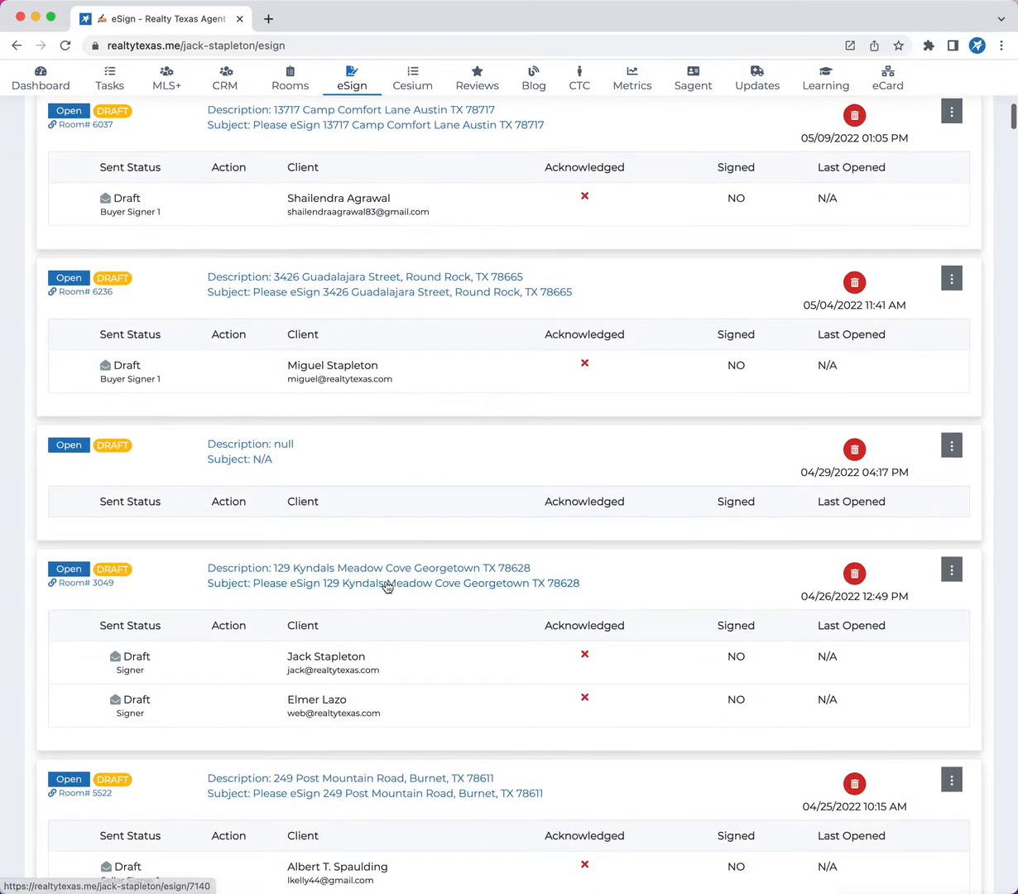
scroll(387, 586, up, 20)
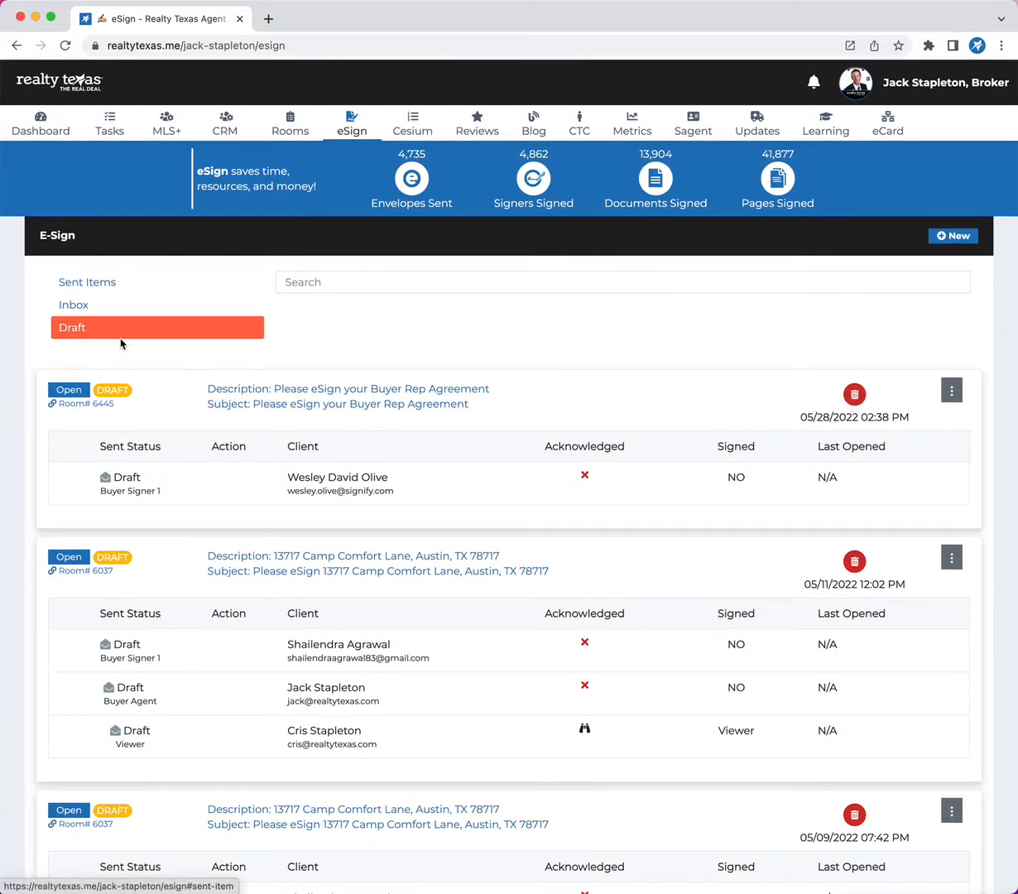
click(85, 282)
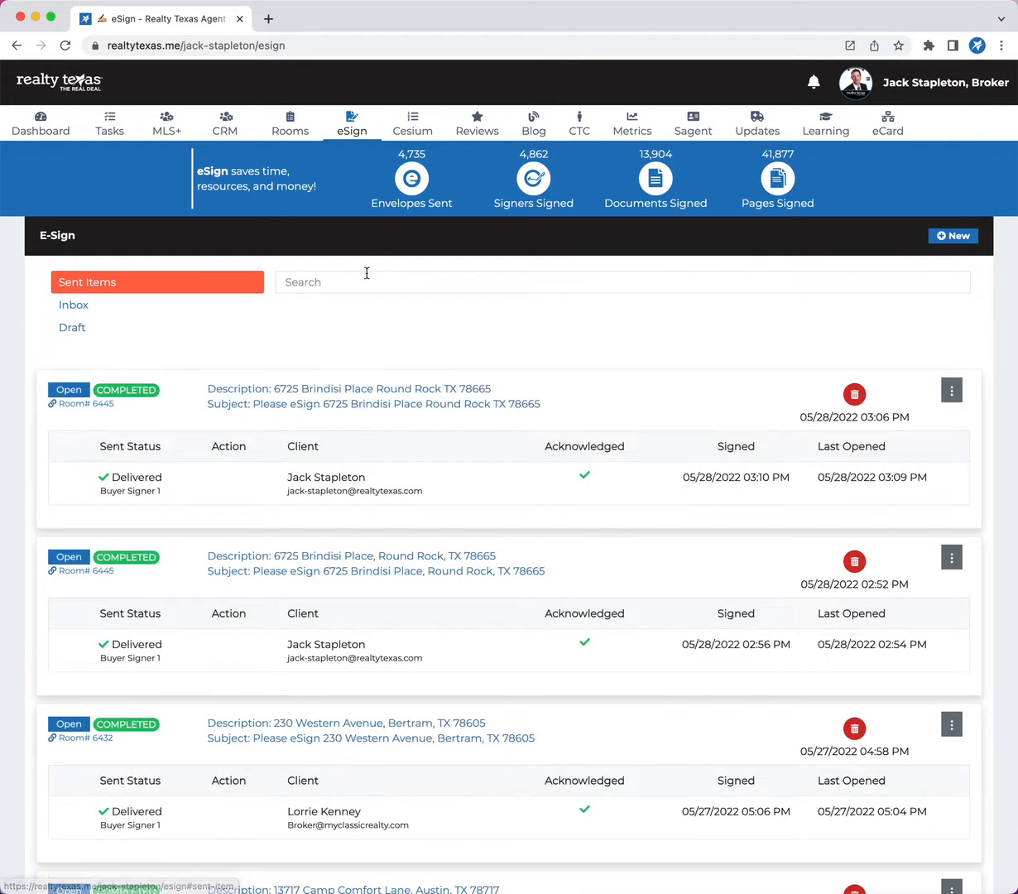
click(366, 274)
click(281, 297)
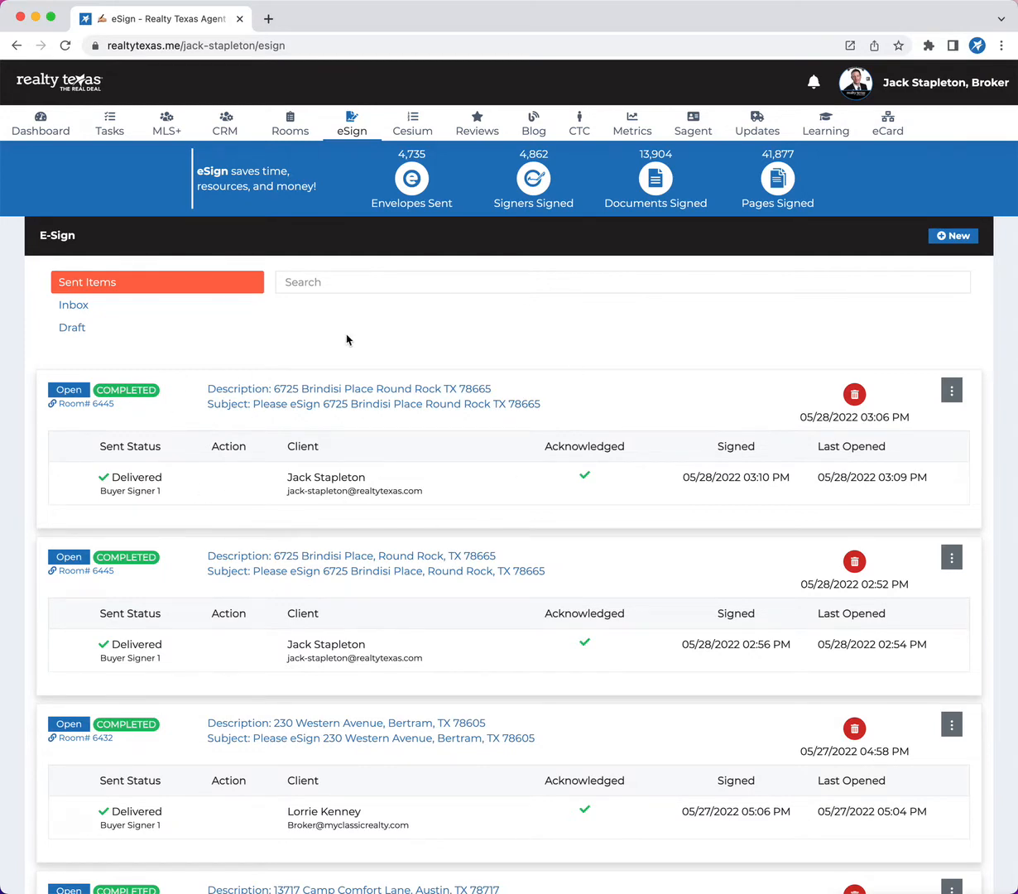
Create a new envelope with the contract amendment file uploaded, and preview the document.
click(956, 236)
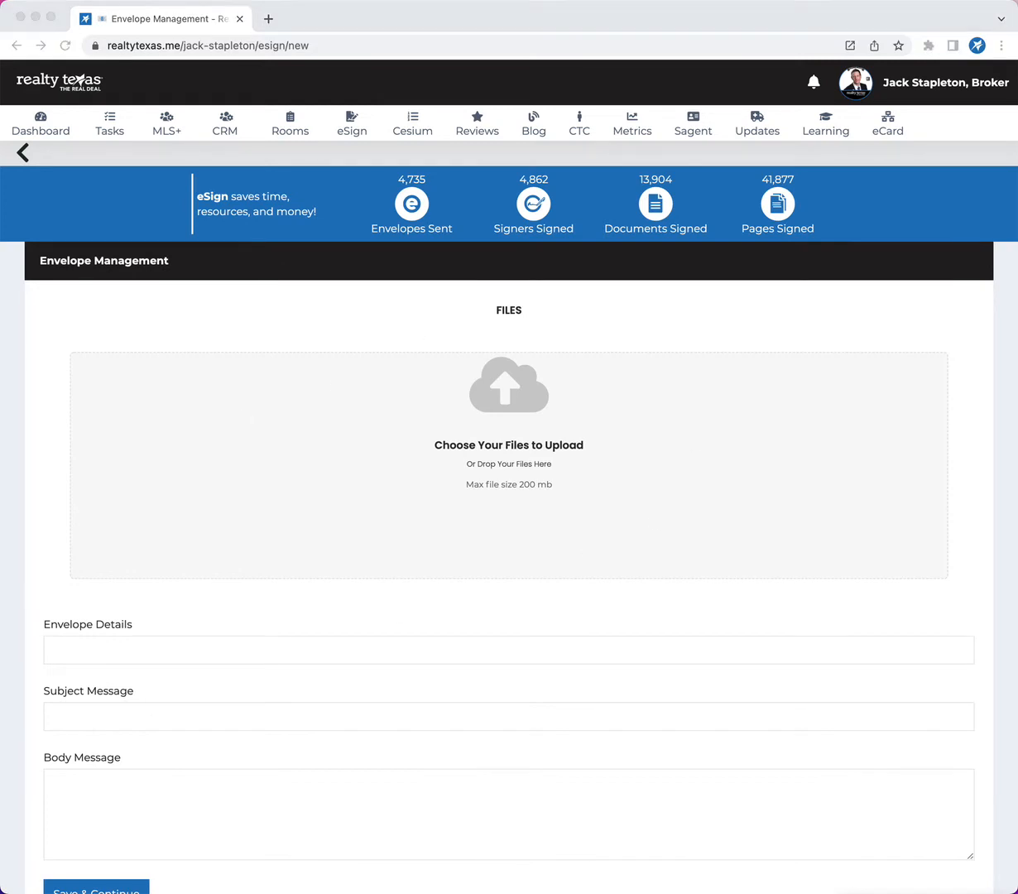
drag(0, 451, 465, 450)
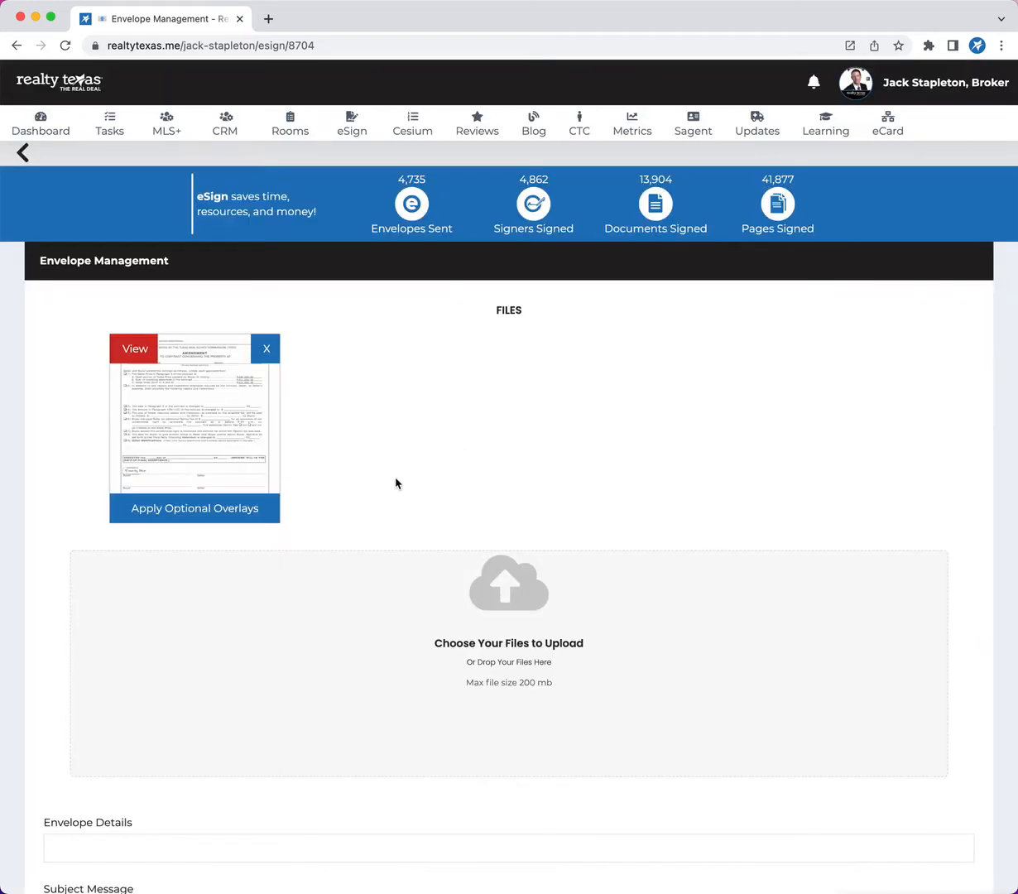
click(133, 347)
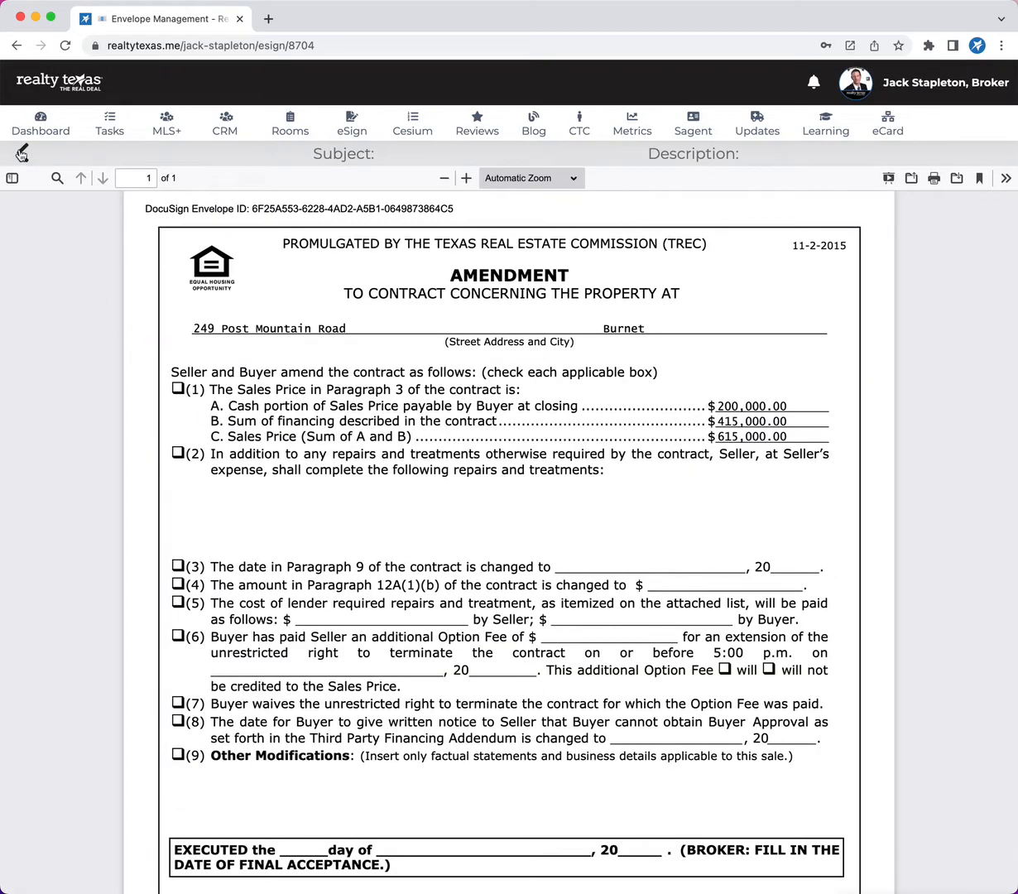
scroll(314, 416, down, 4)
scroll(315, 415, up, 5)
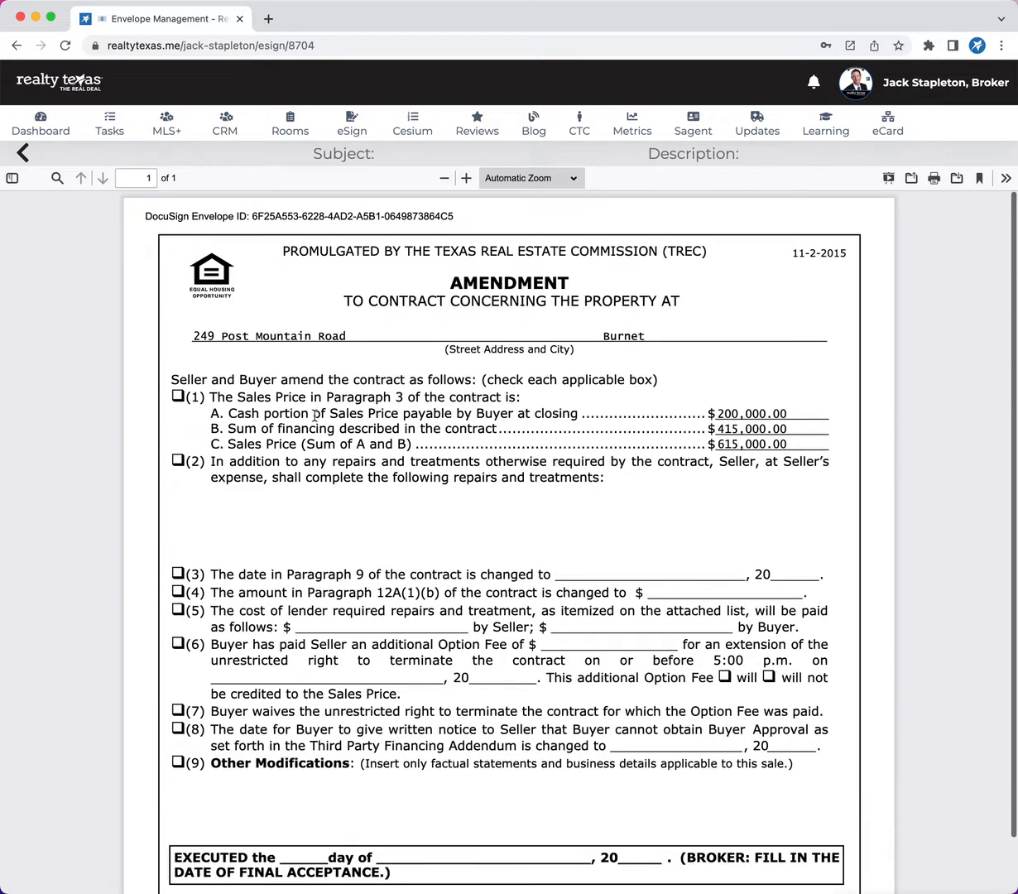
click(30, 151)
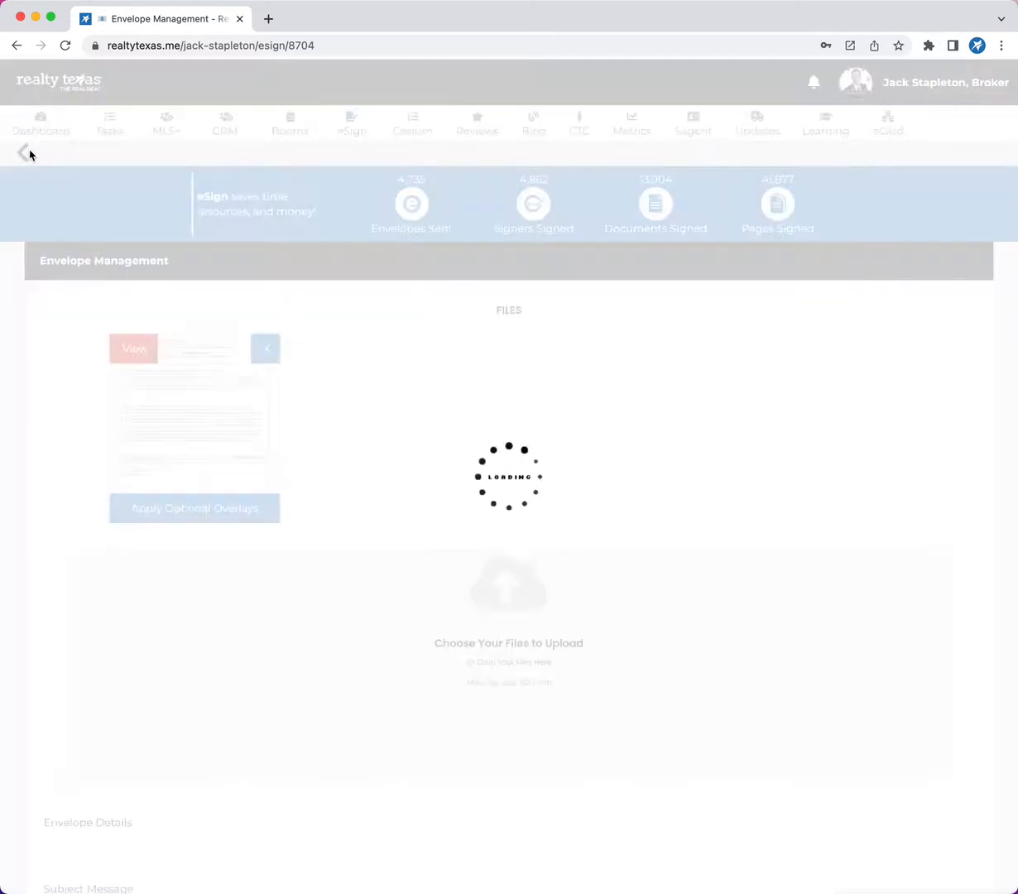
Set the envelope details and the subject message to "Updated Amendment |" followed by the property's street address.
scroll(398, 439, down, 5)
scroll(398, 440, down, 1)
click(186, 447)
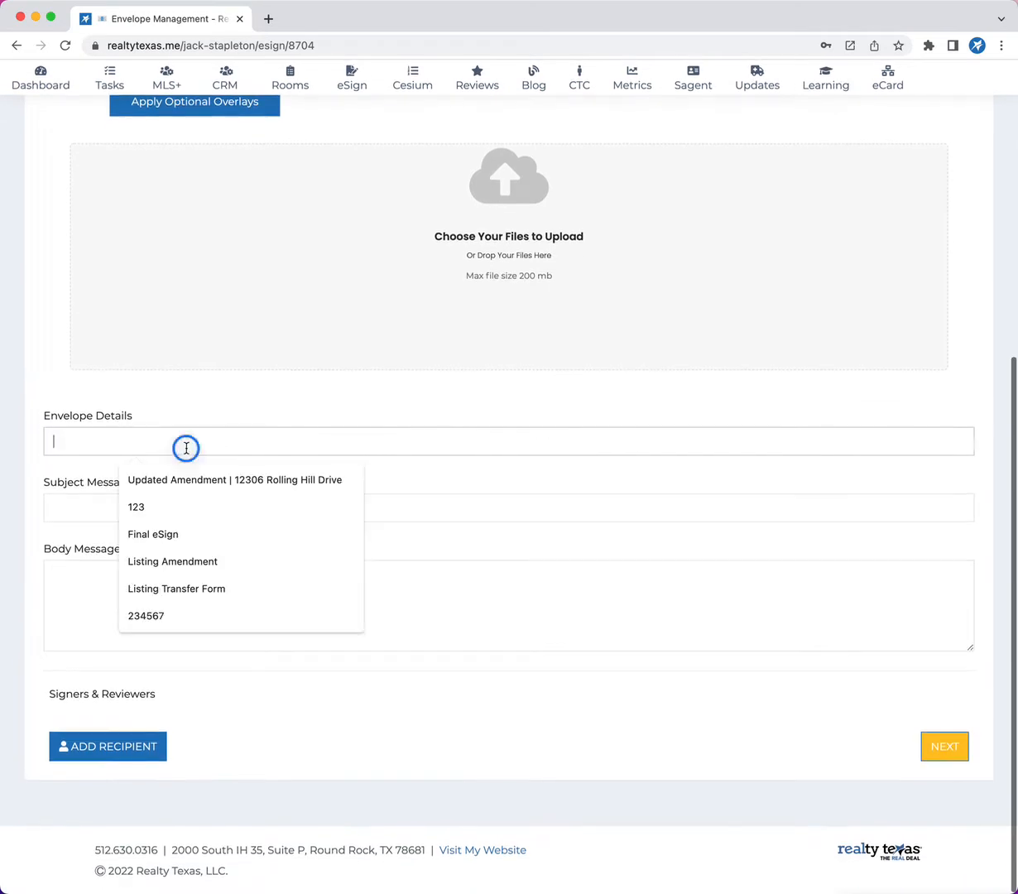
click(187, 472)
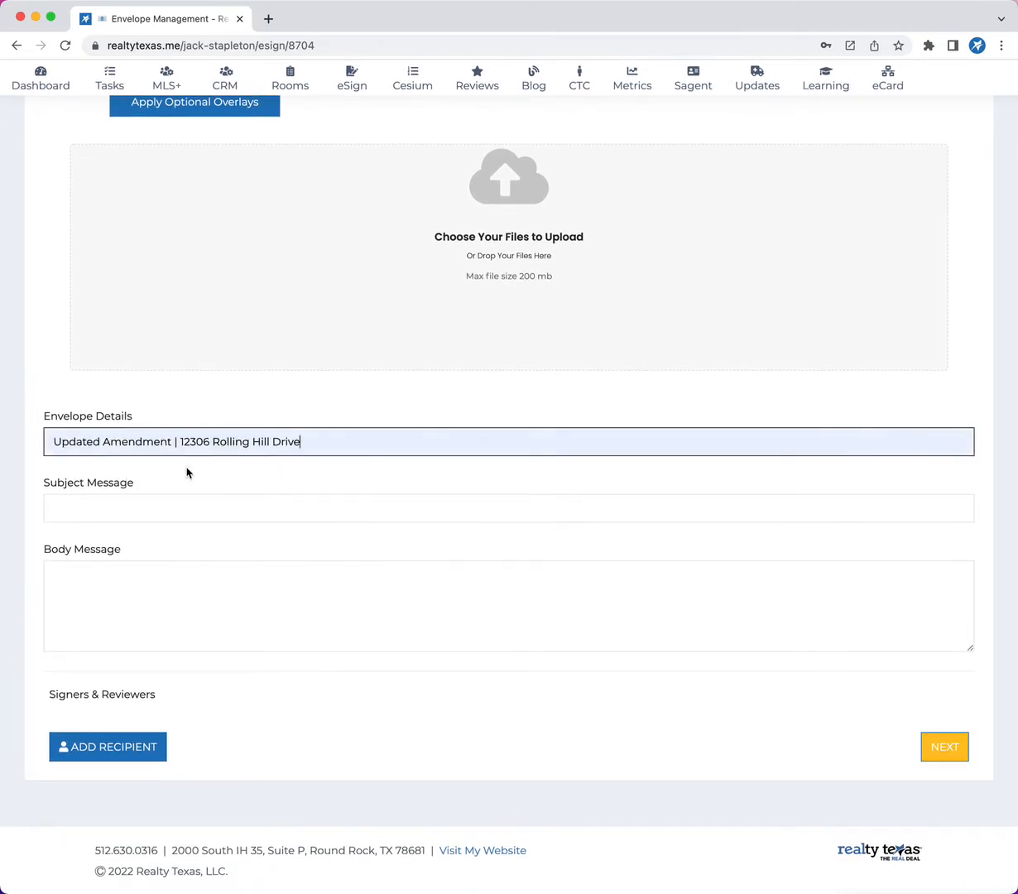
triple_click(329, 436)
key(super+c)
click(75, 507)
key(super+v)
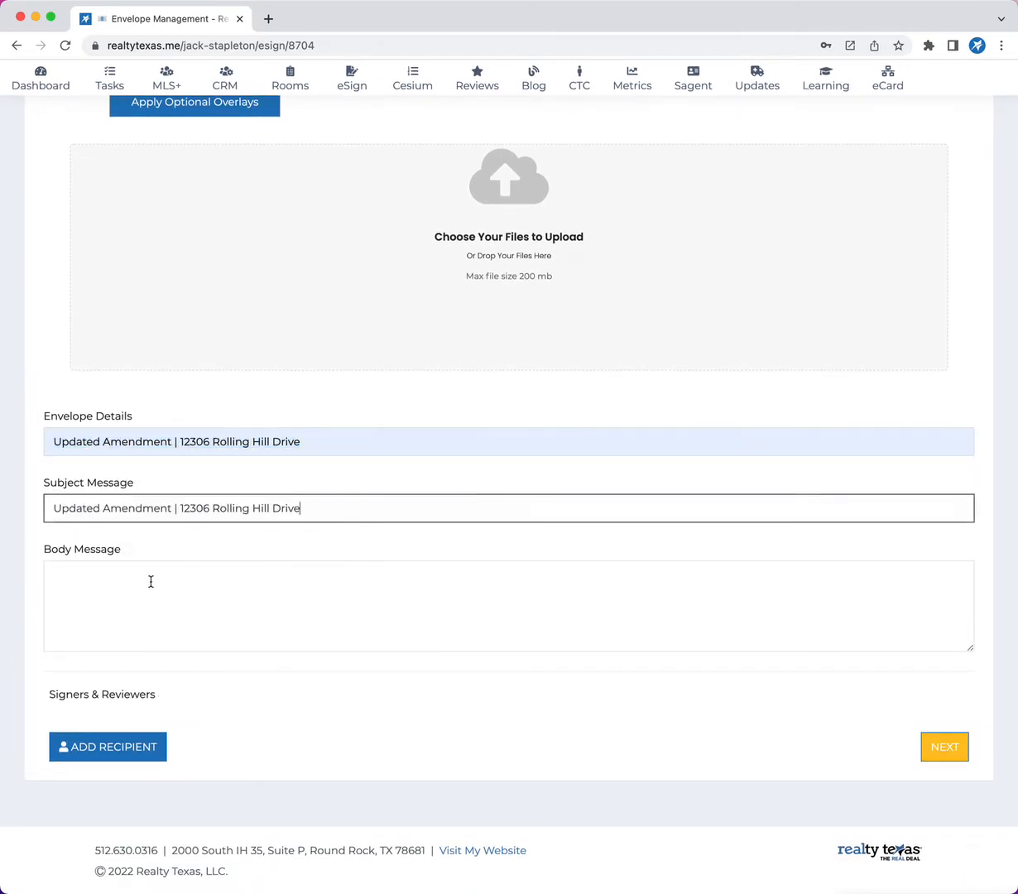
Write a body message greeting the client, asking them to sign the attached amendment and raise any questions, ending with the sender's first name.
click(120, 580)
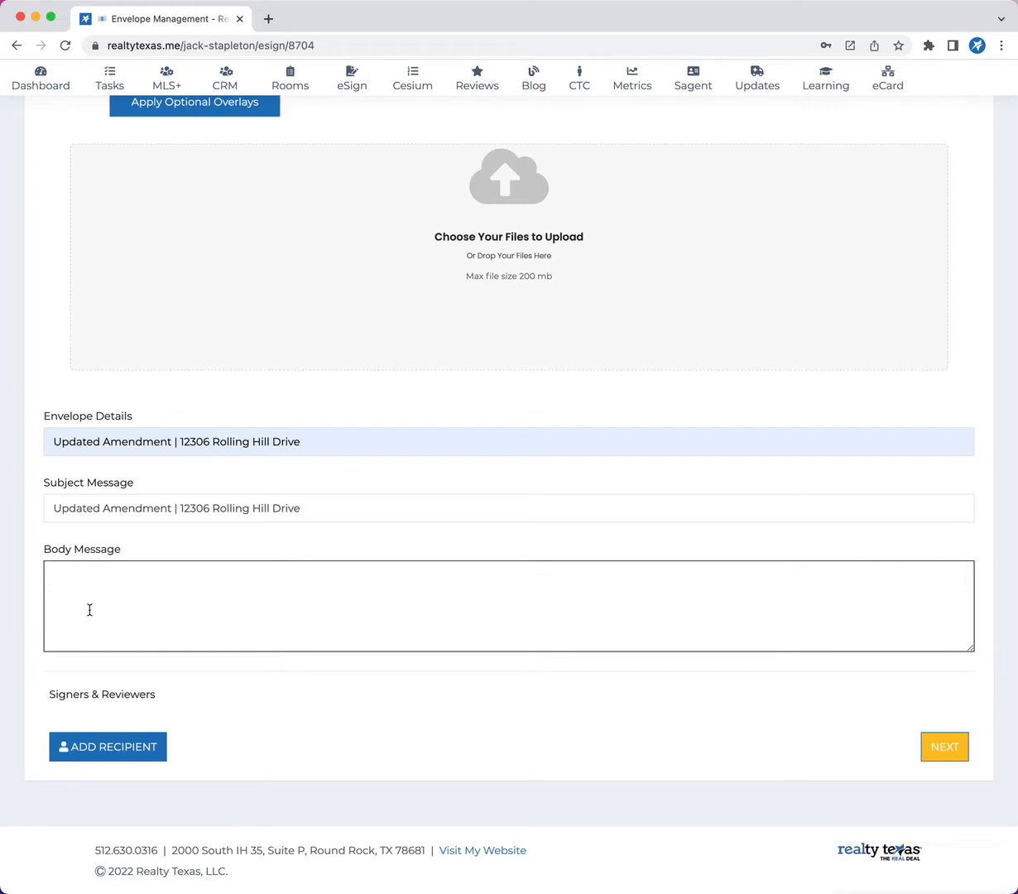
text(H)
text(i Tom)
text(Please sign the attached)
text( amen)
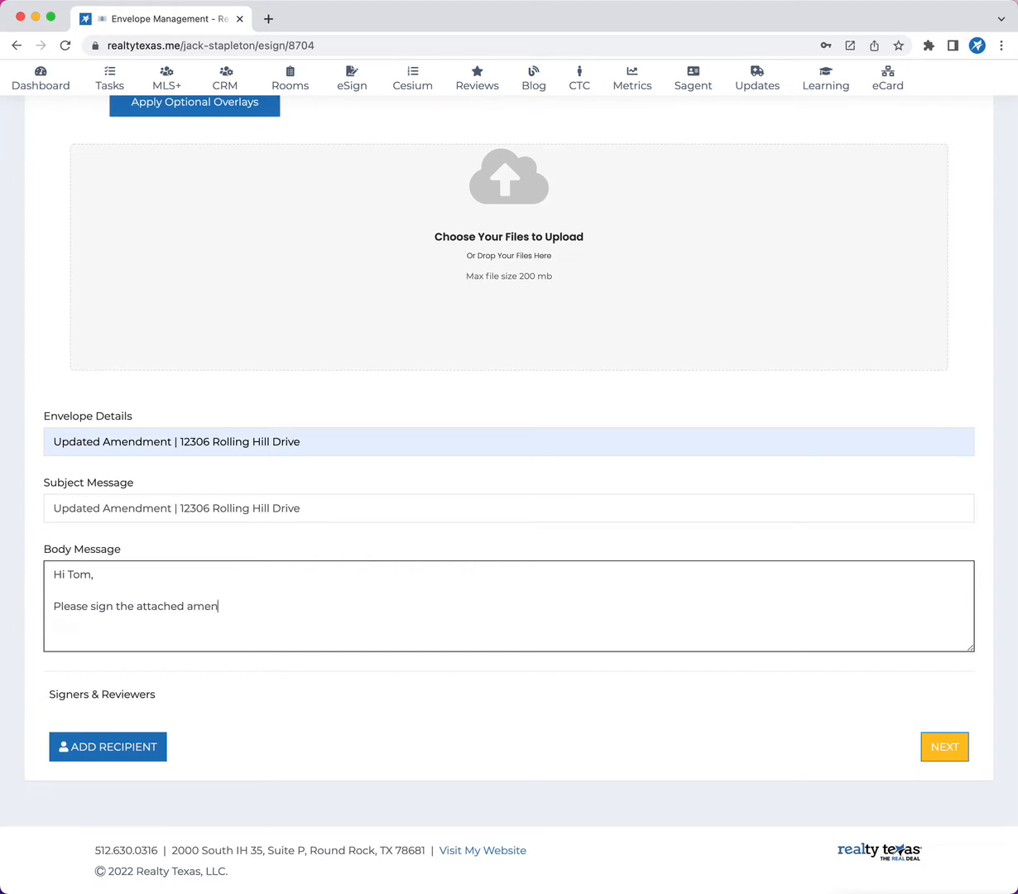
text(dment. If you have euquerstinos, pelse let me know.)
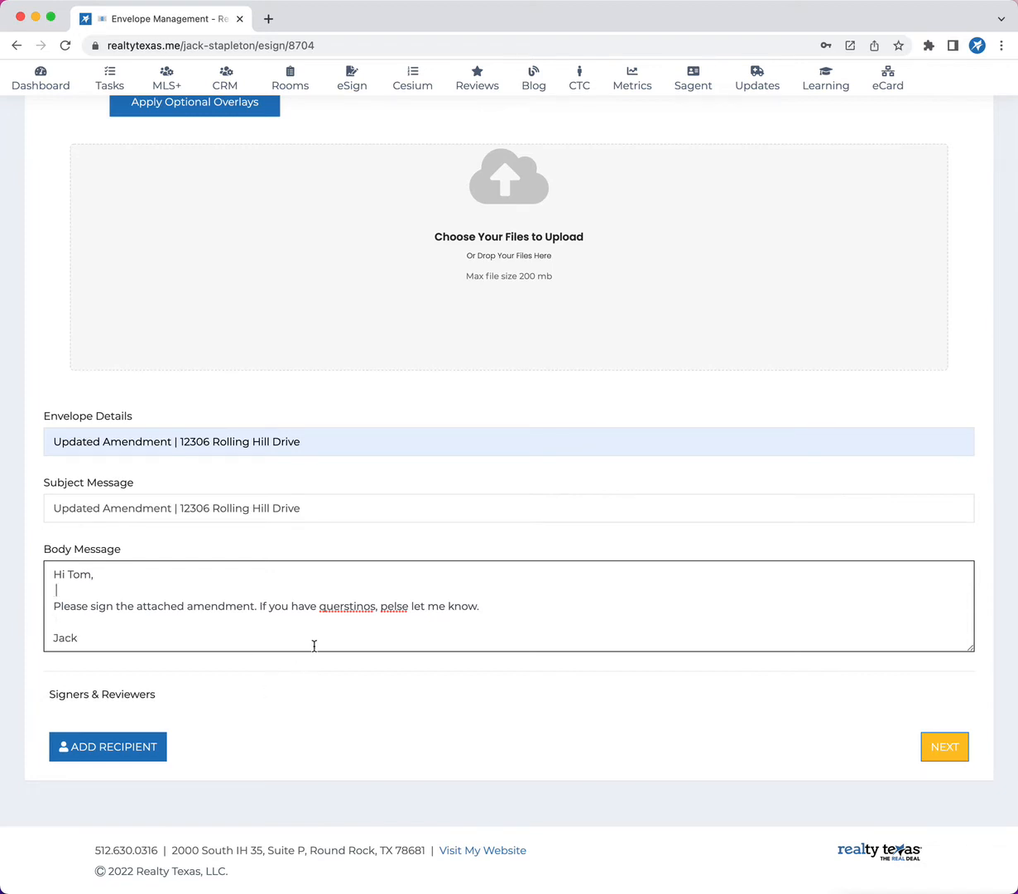
Correct the two misspelled words in the body message to "questions" and "please".
right_click(339, 606)
click(373, 613)
right_click(391, 608)
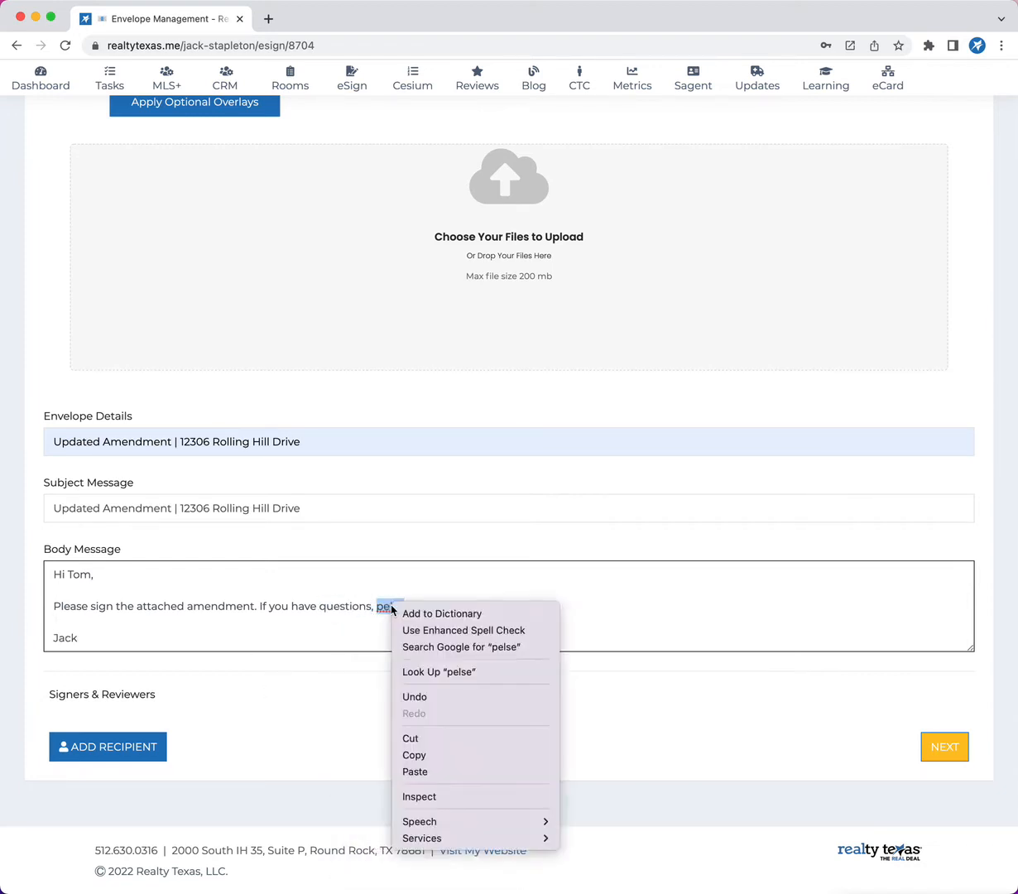
click(336, 609)
text(please let me know.)
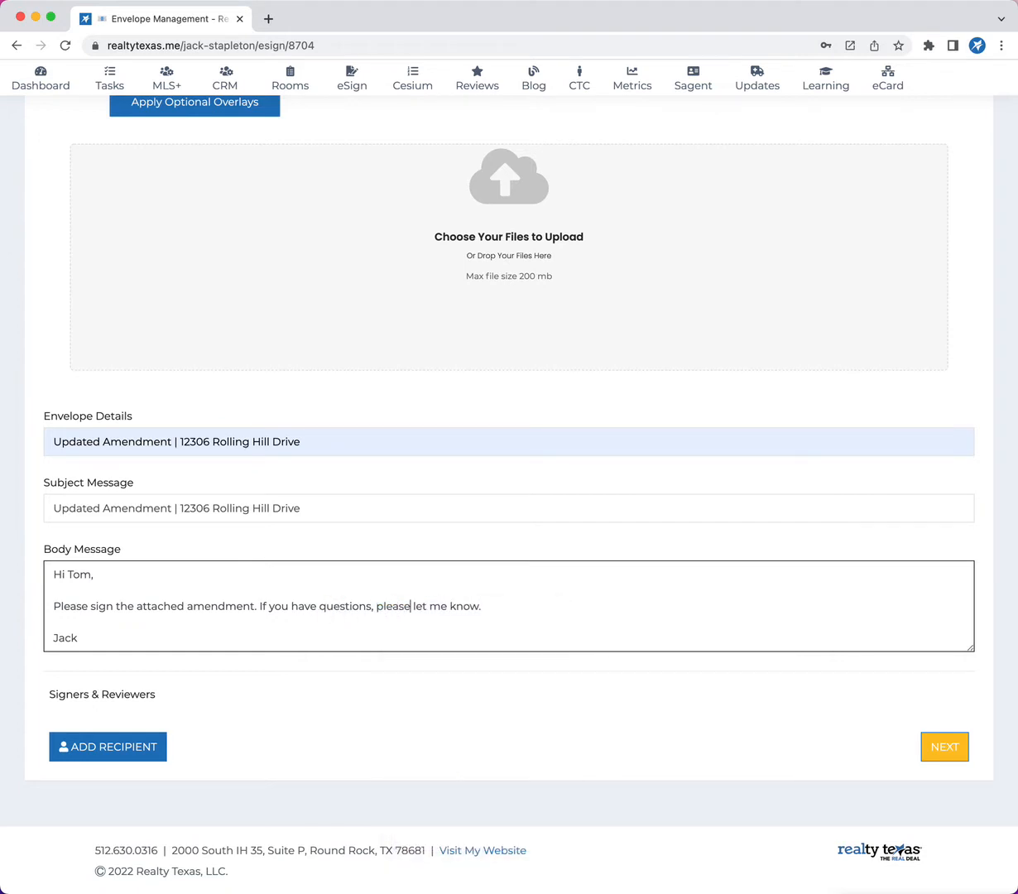
Add a recipient to the envelope and enter the client's full name.
click(125, 746)
scroll(255, 750, down, 3)
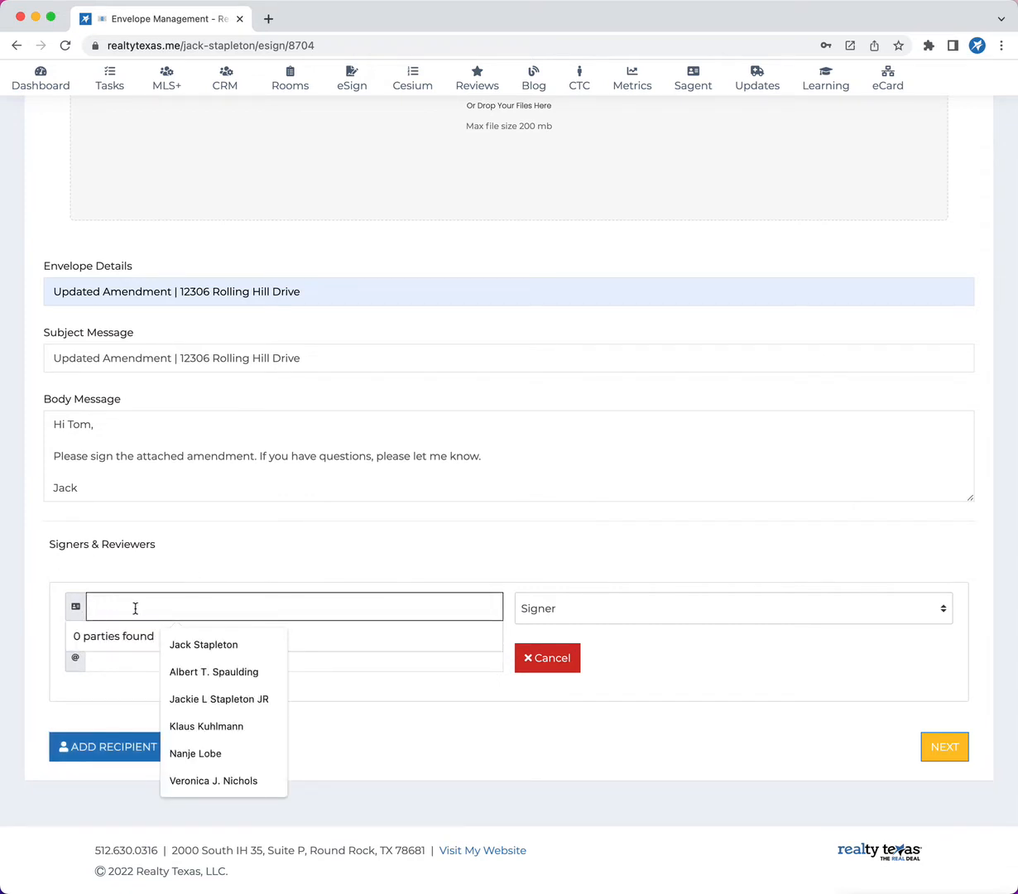
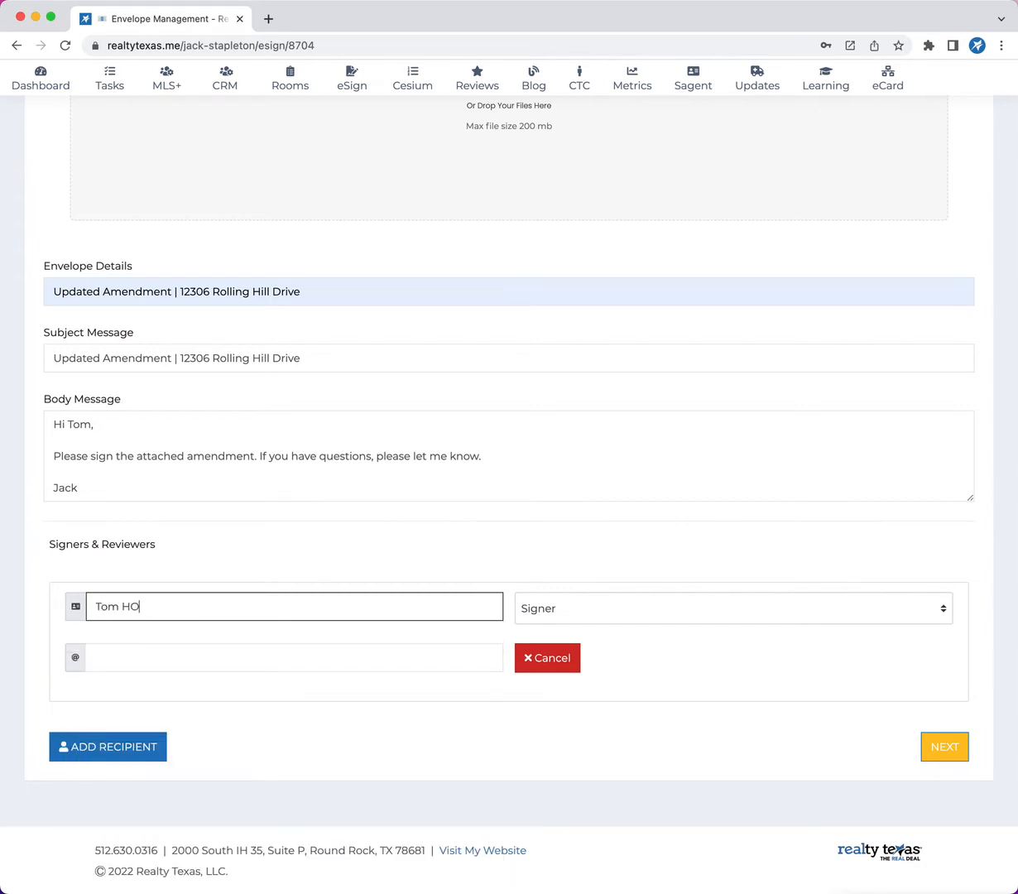
key(Tab)
Enter the client's e-mail for the recipient and choose the Signer role.
click(116, 658)
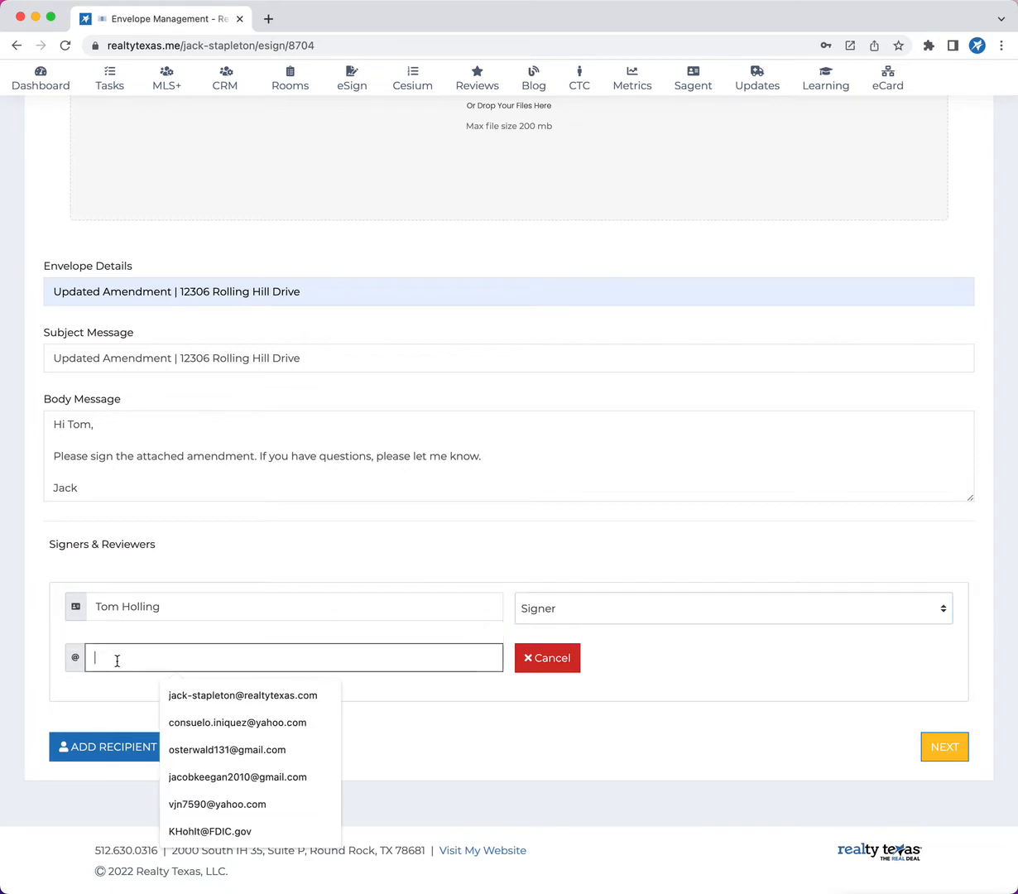
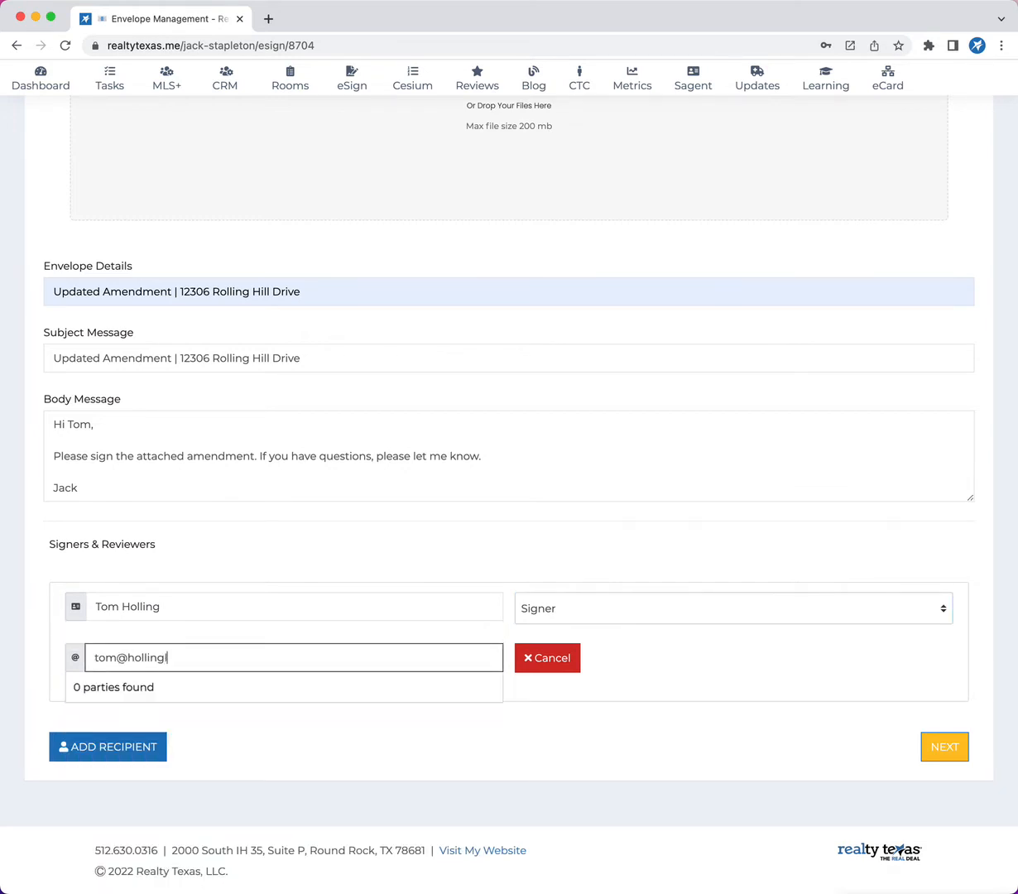
click(600, 610)
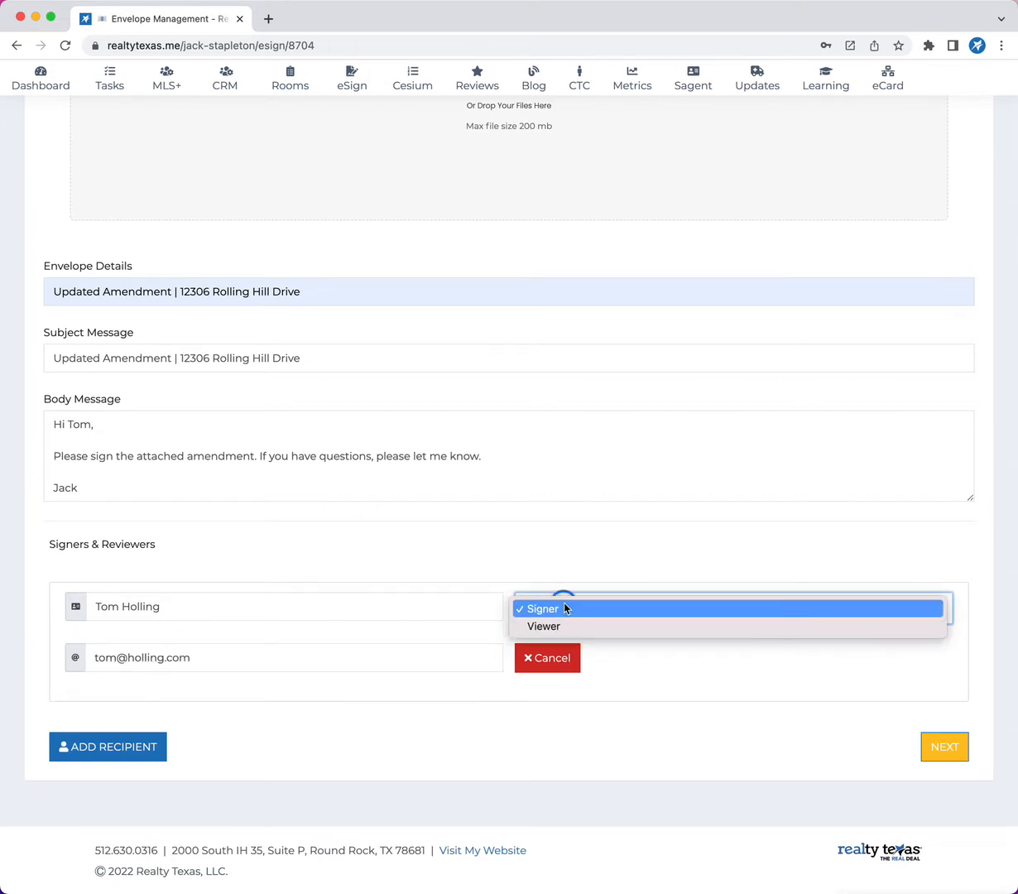
click(564, 609)
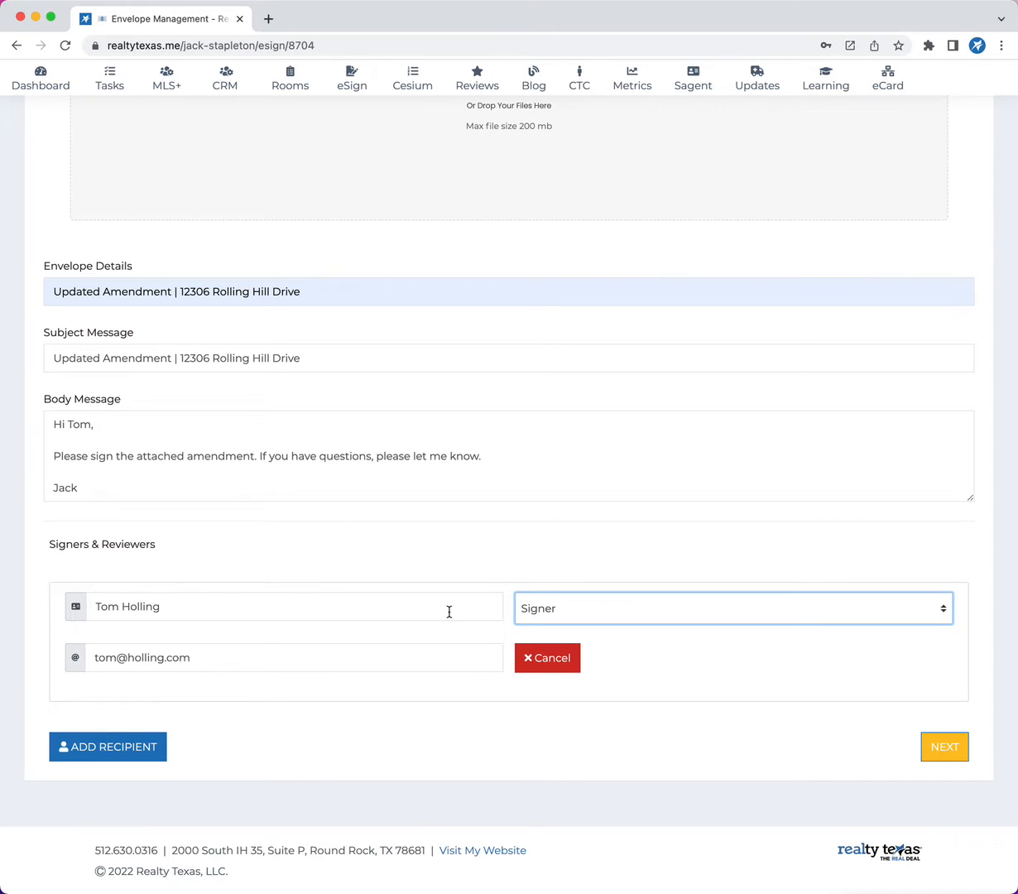
Apply the "TXR-1903 - Amendment to Contract" overlay to the uploaded amendment file.
scroll(443, 454, up, 5)
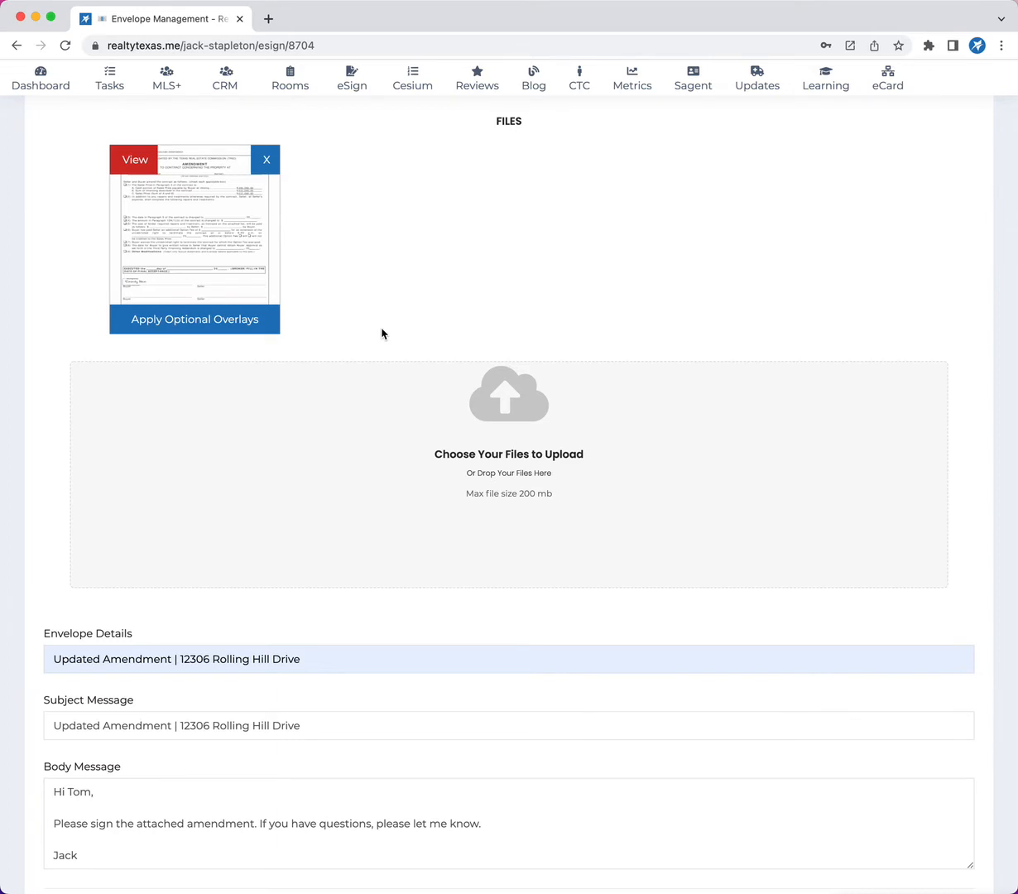
click(210, 321)
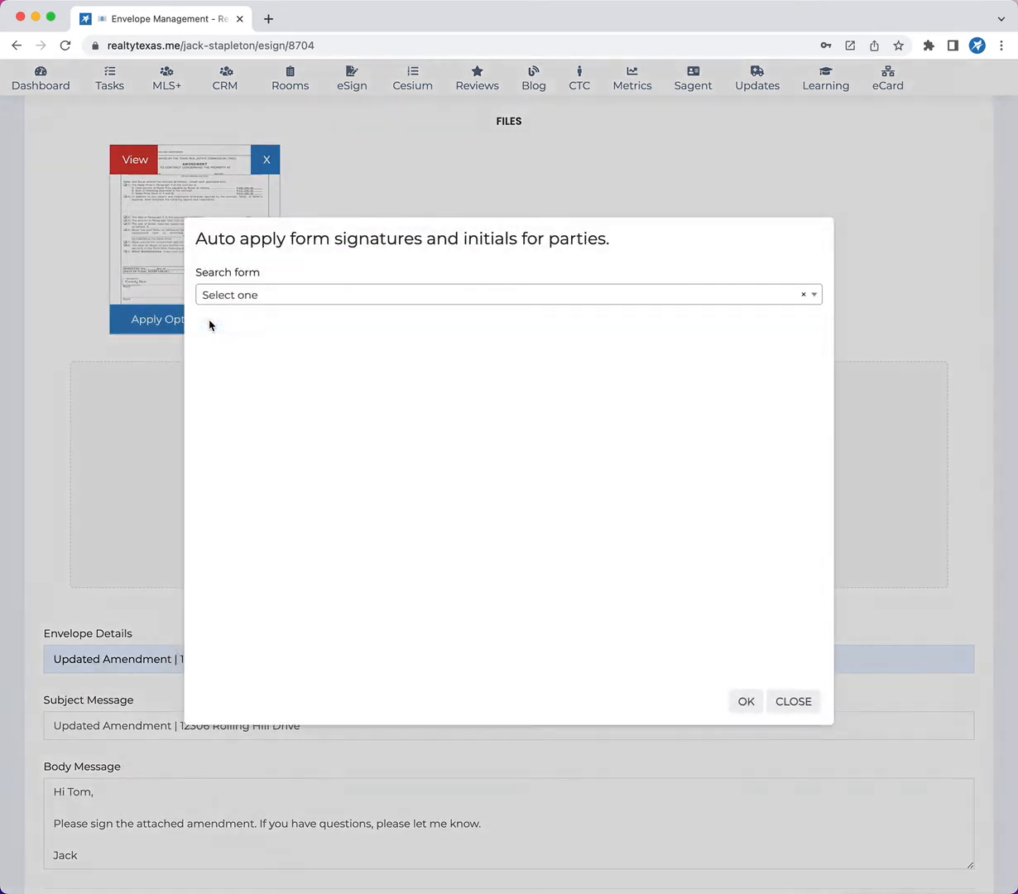
click(264, 295)
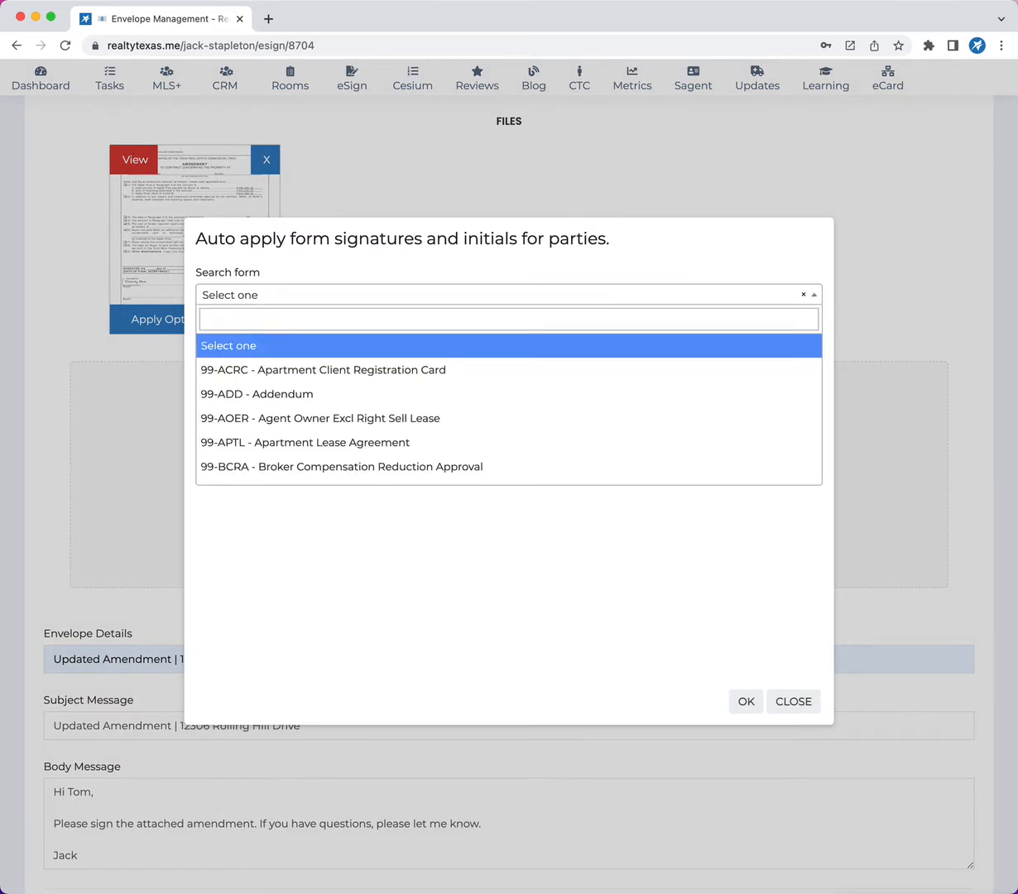
text(amen)
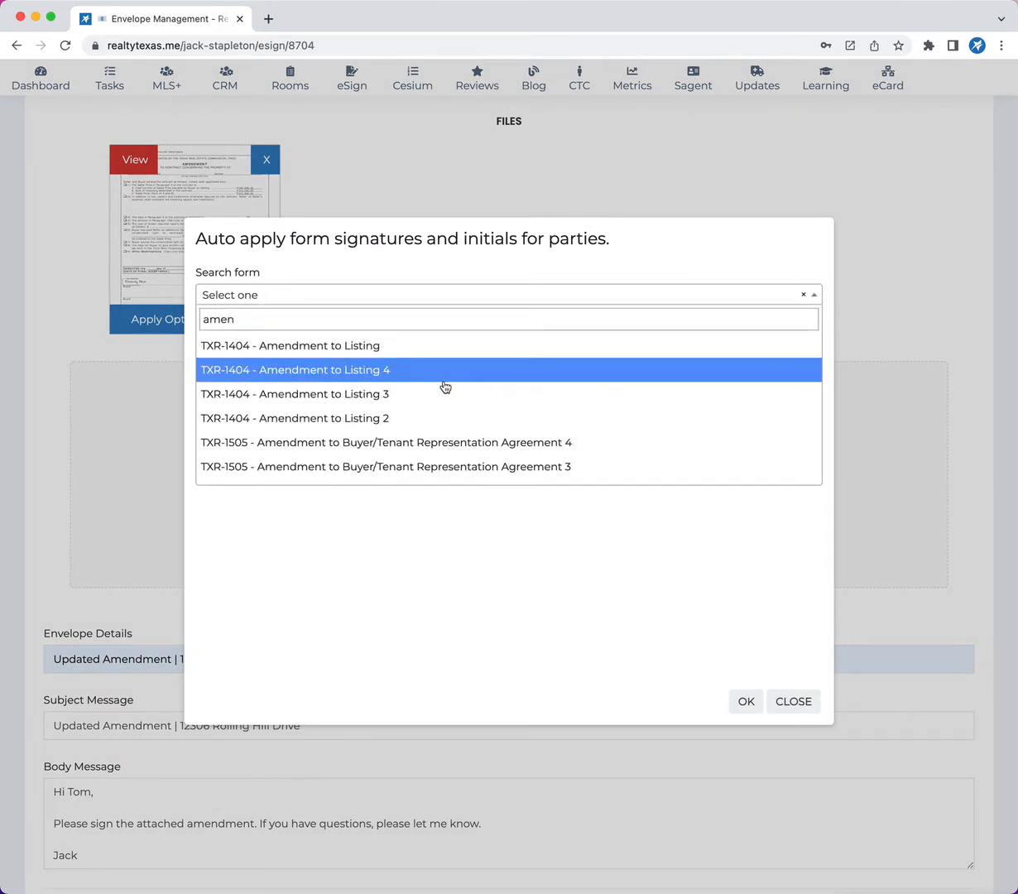
scroll(443, 393, down, 4)
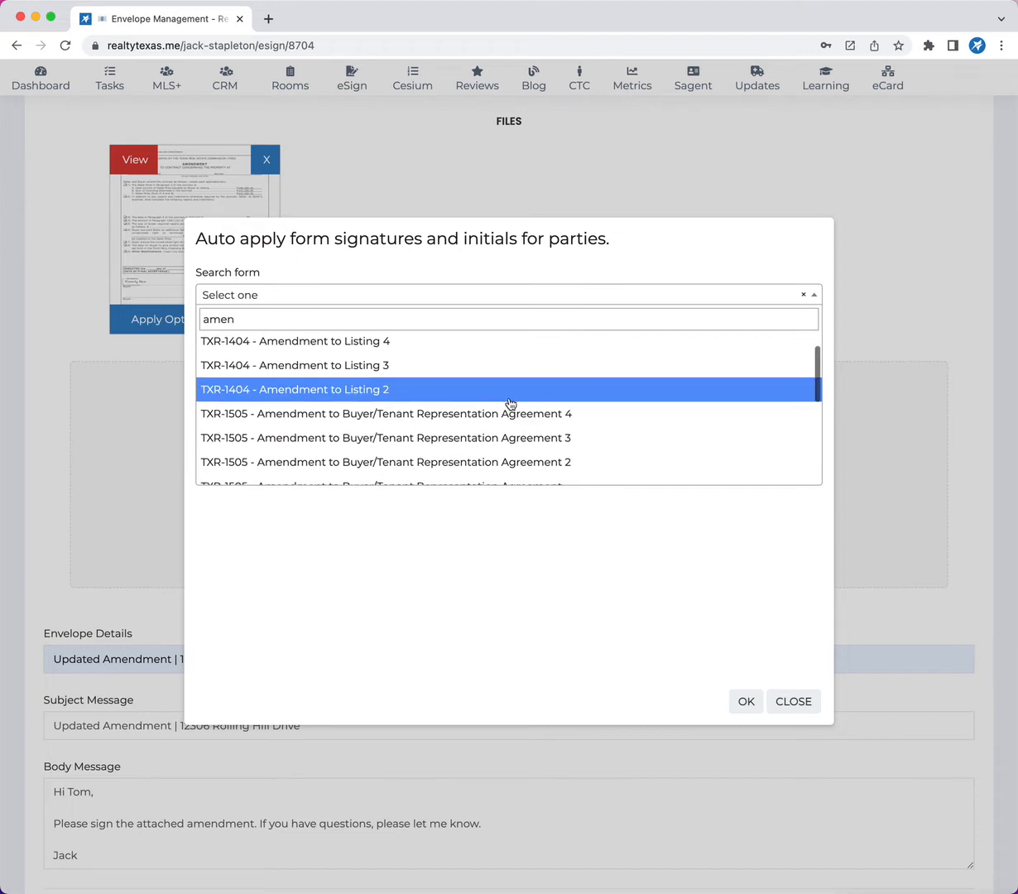
scroll(447, 418, down, 4)
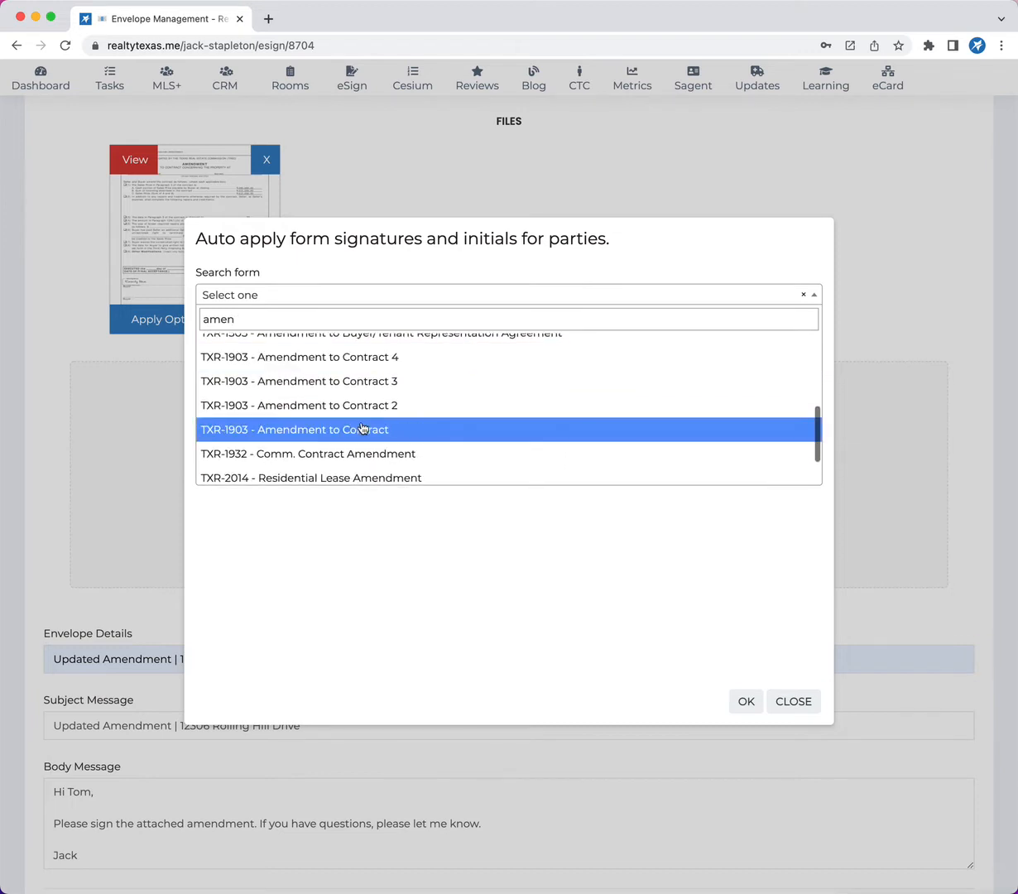
click(346, 431)
click(728, 709)
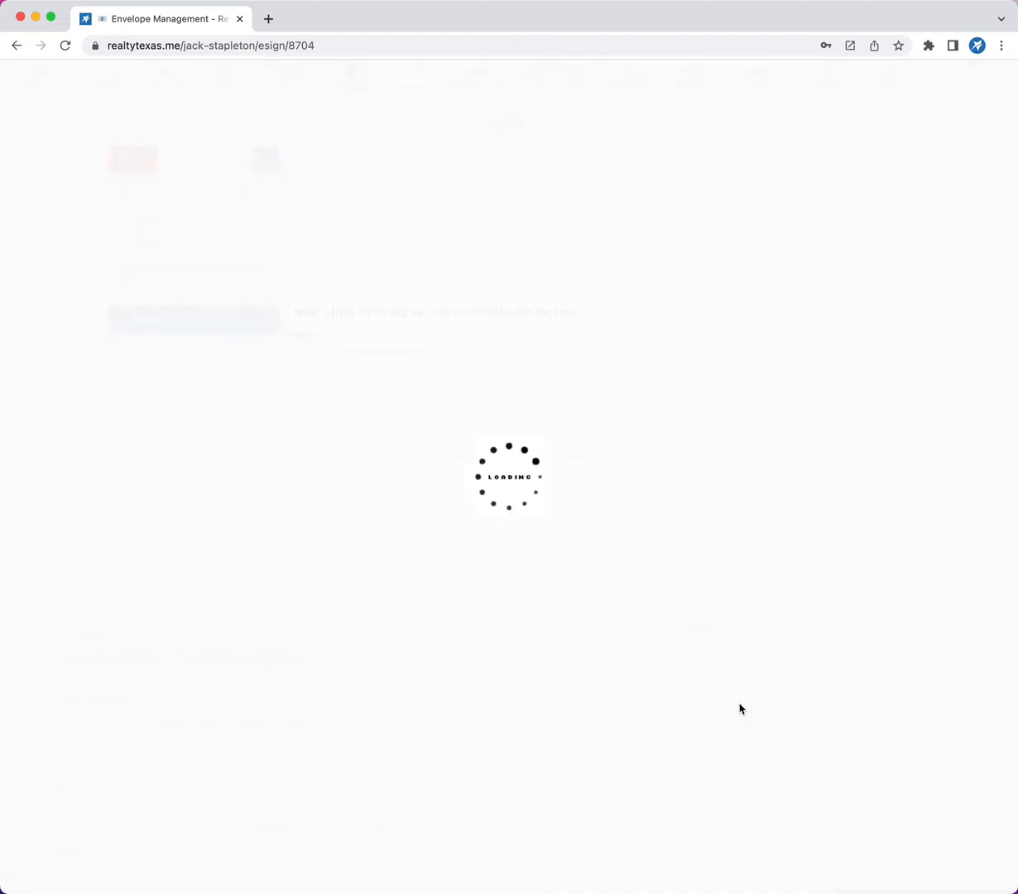
Add a recipient with the client's full name and the role Buyer Signer 1.
scroll(541, 604, down, 3)
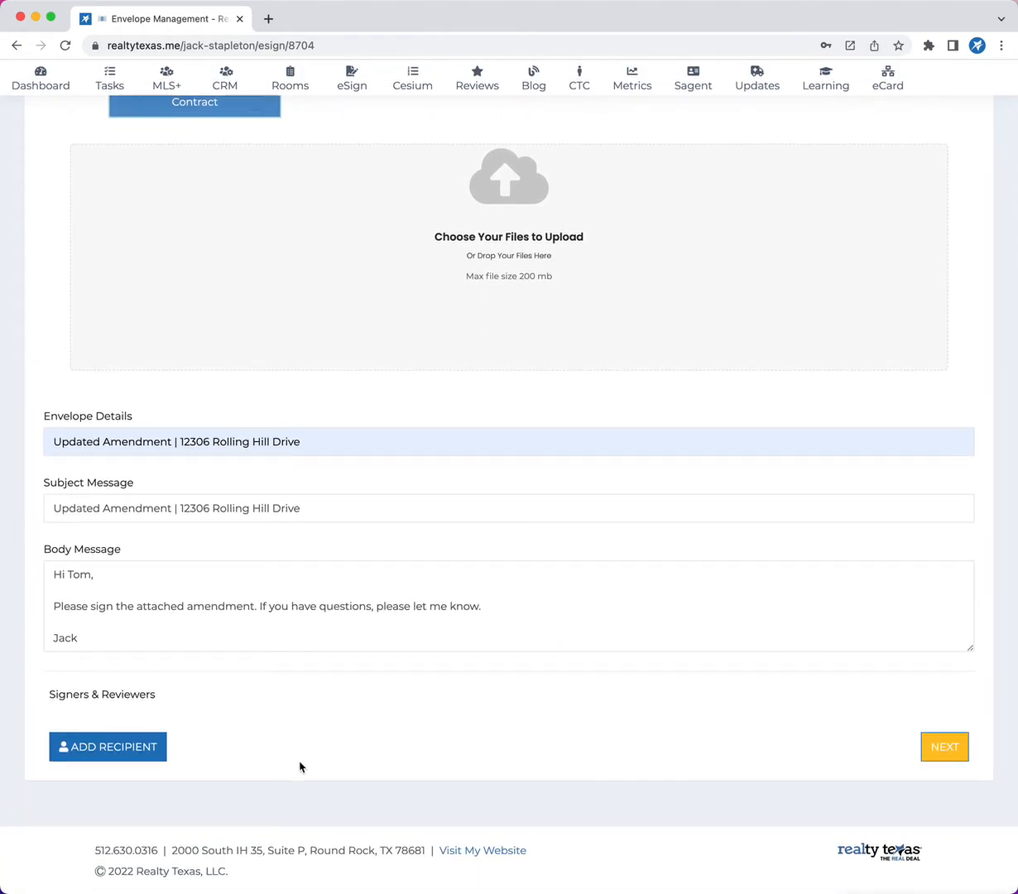
click(116, 748)
scroll(413, 711, down, 3)
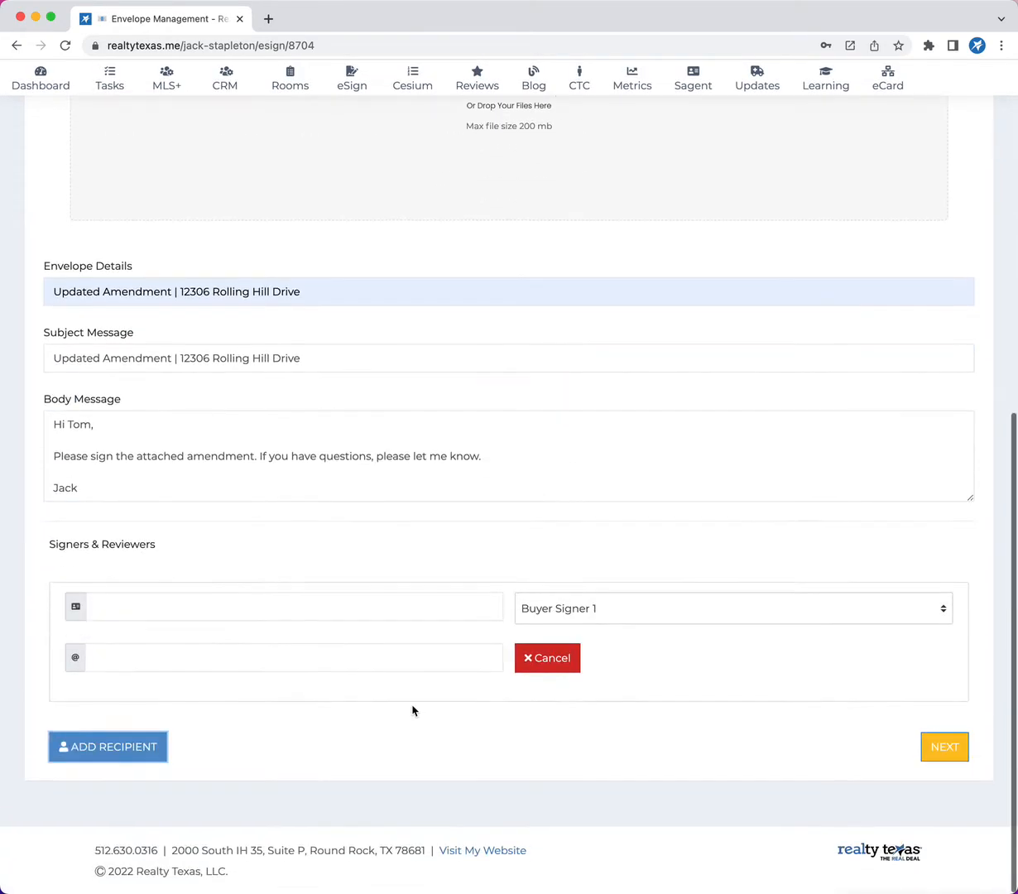
click(216, 605)
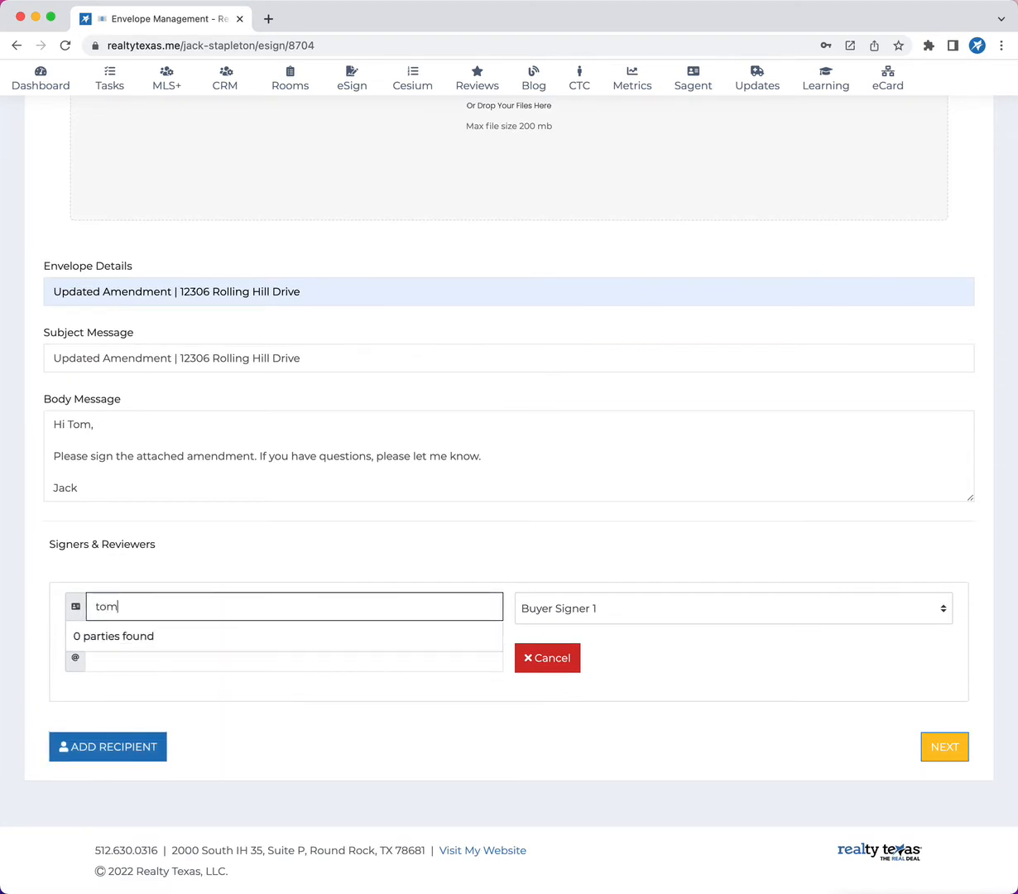
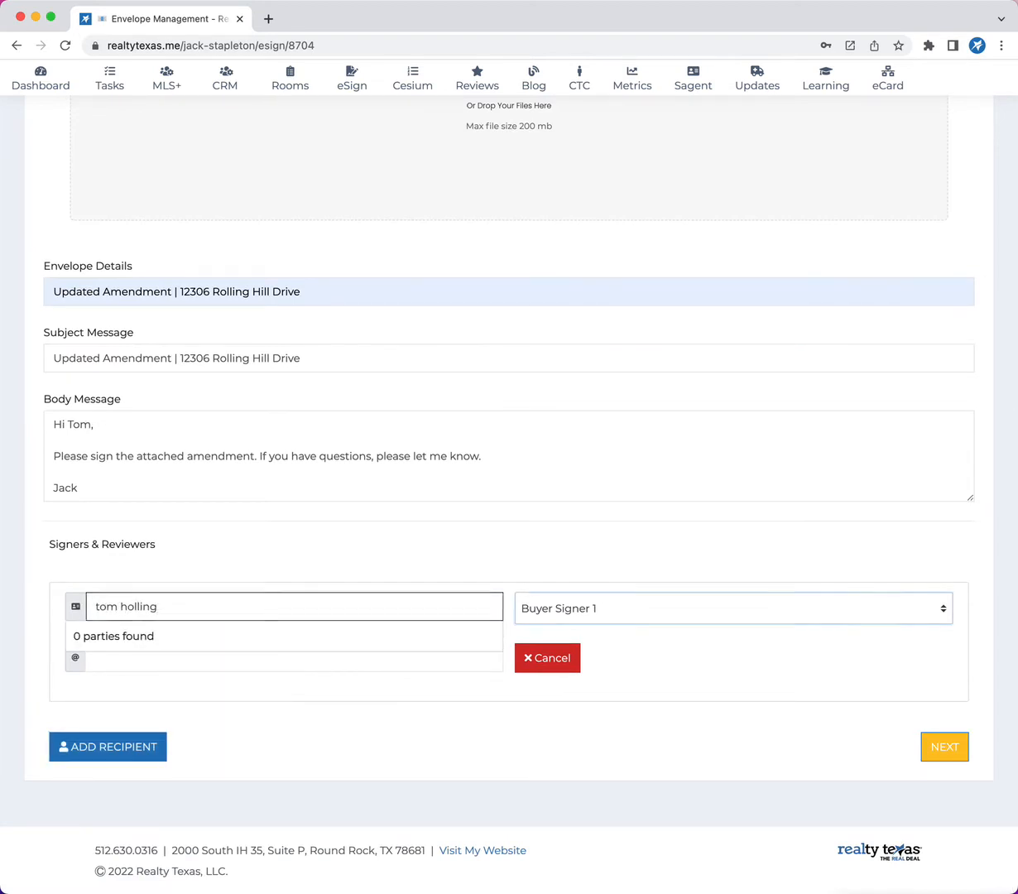
click(584, 612)
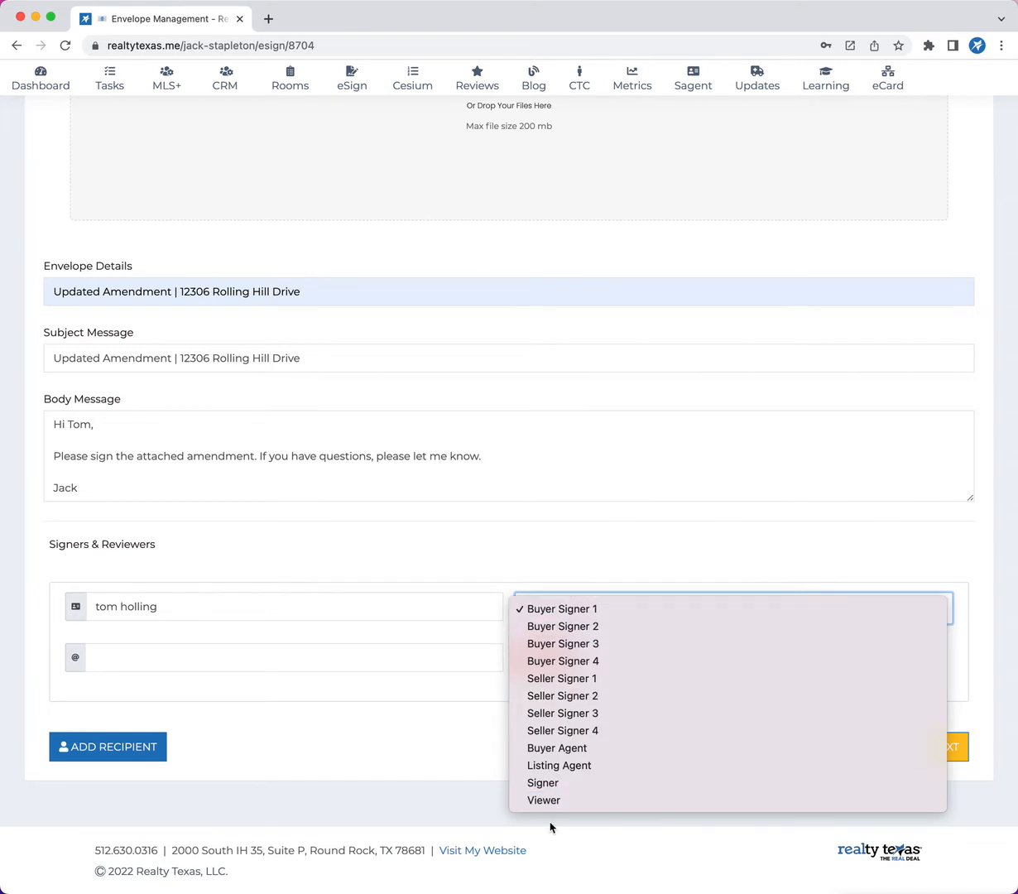
click(604, 610)
Enter the recipient's e-mail and continue to the page for placing signing fields on the document.
click(191, 659)
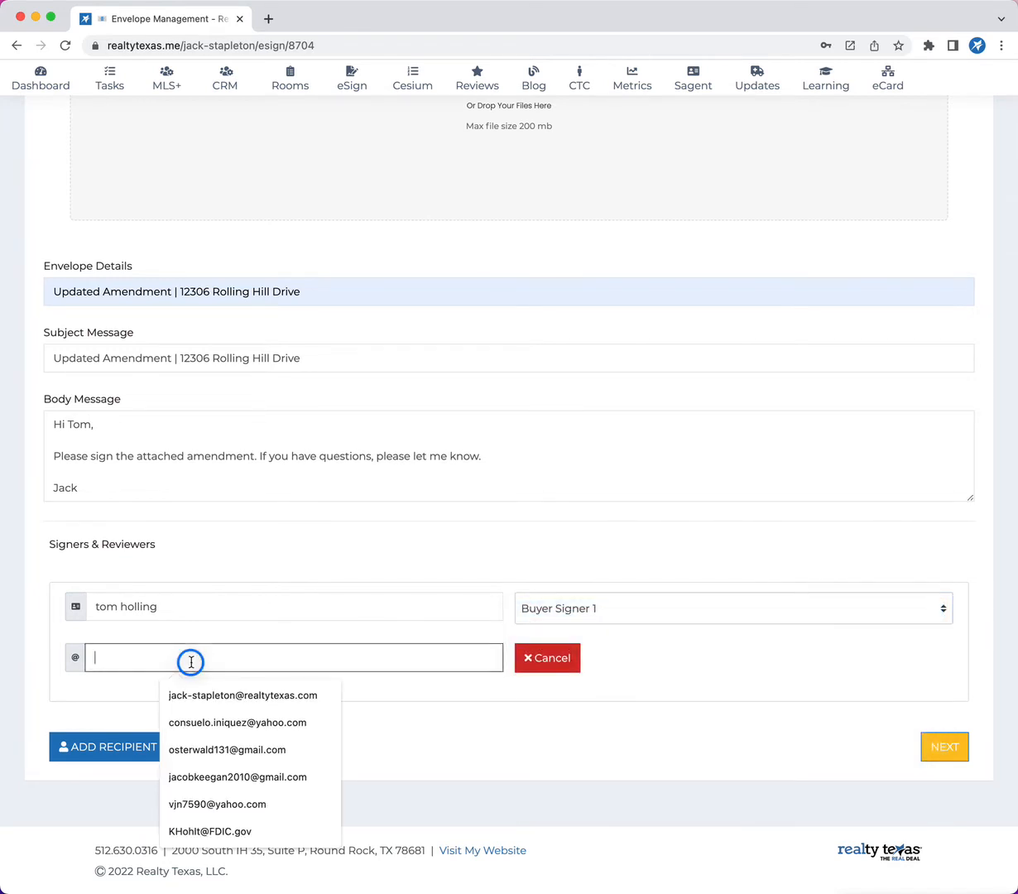
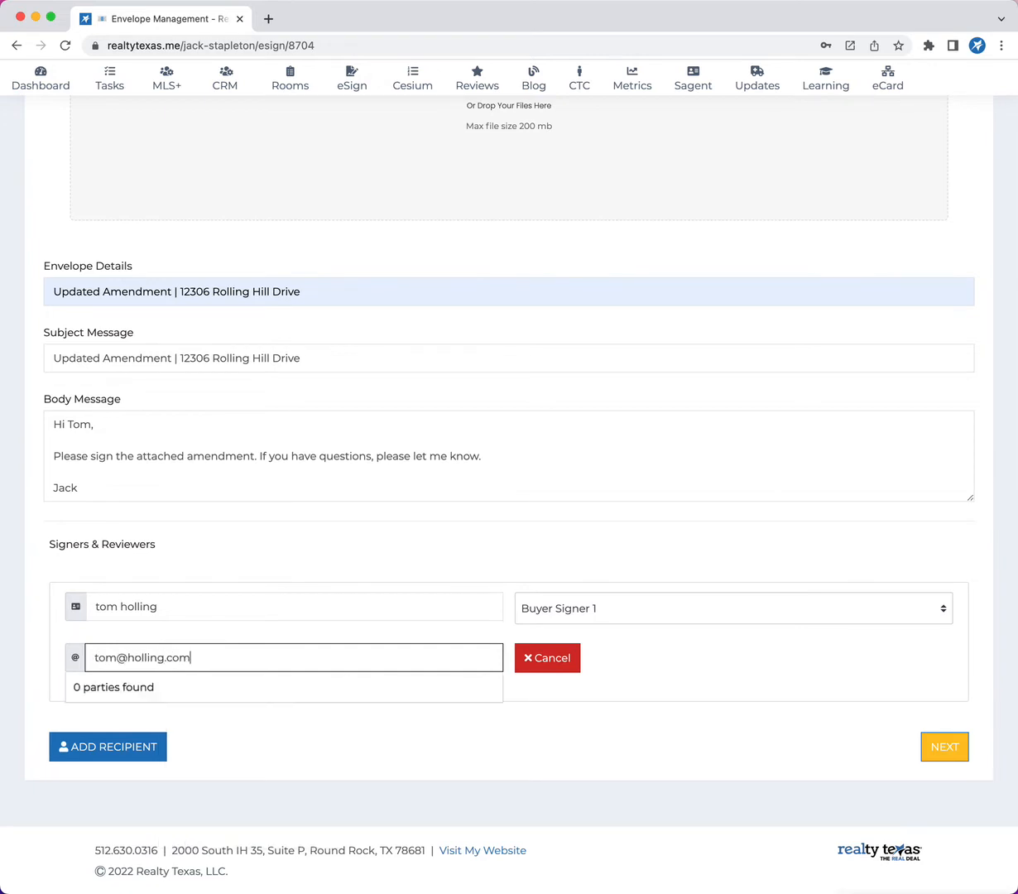
click(222, 694)
click(941, 746)
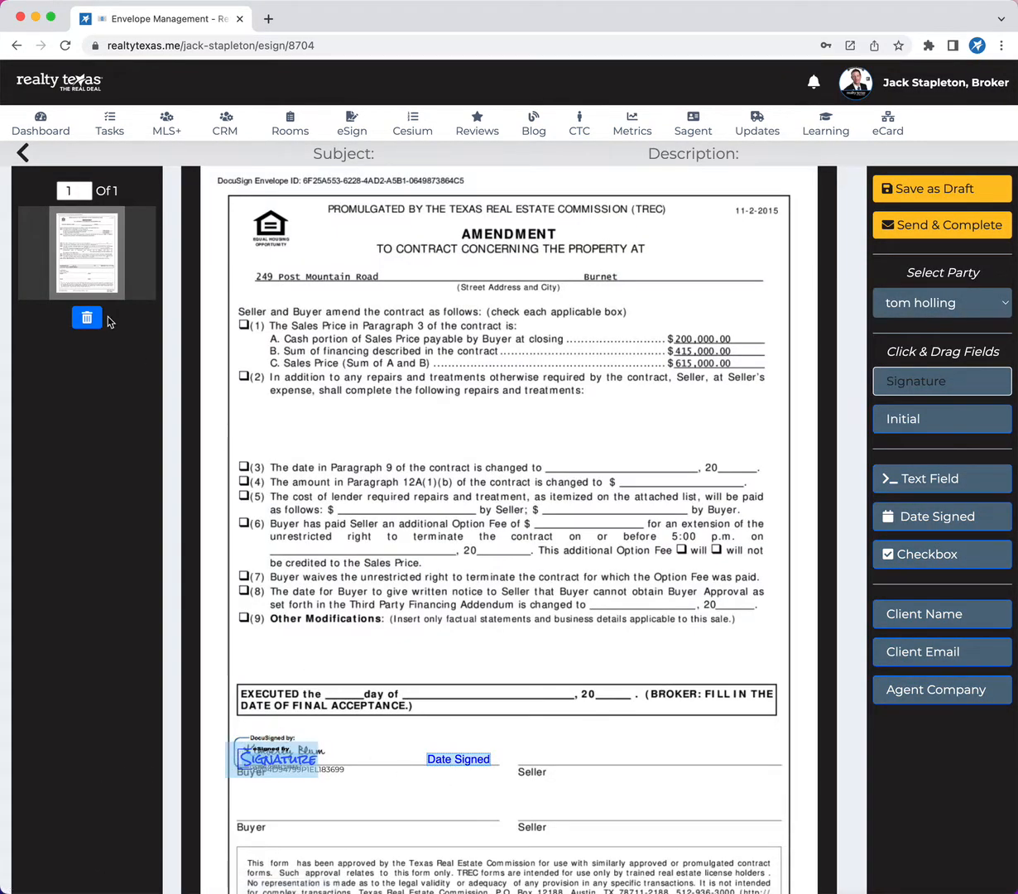
Return to the envelope setup and clear the overlay form applied to the amendment file.
click(25, 154)
scroll(384, 505, down, 6)
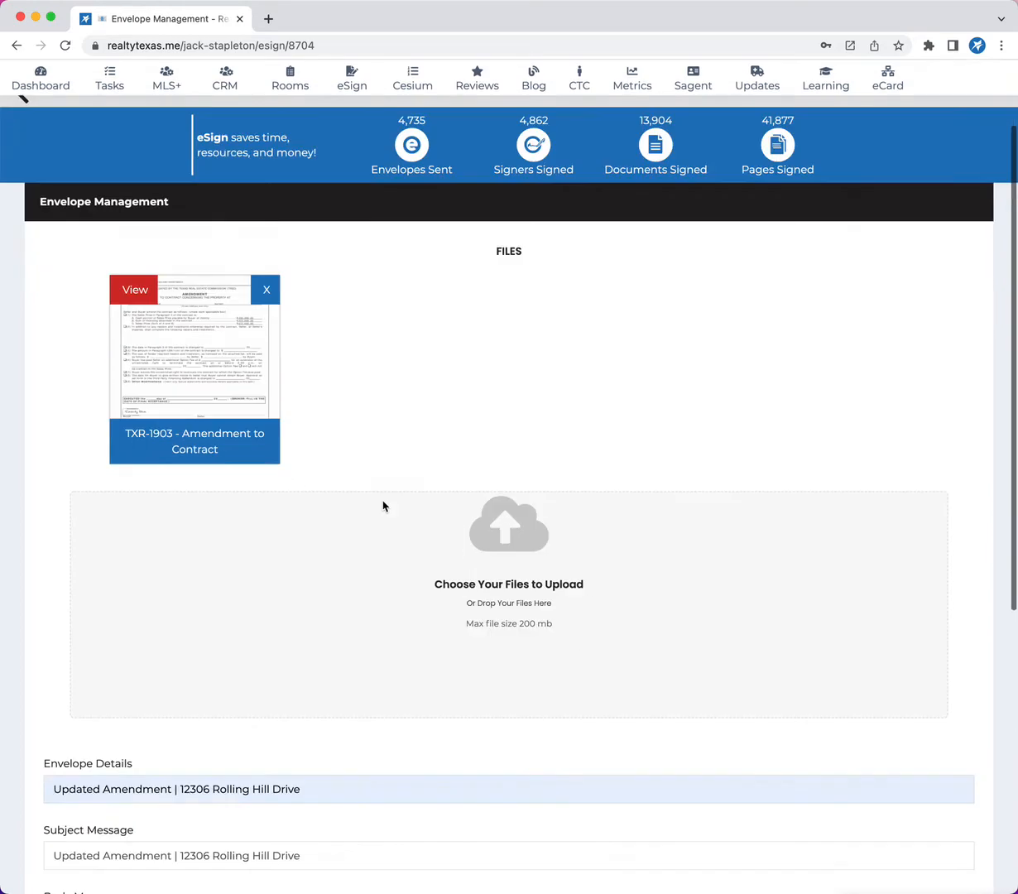
scroll(364, 496, up, 4)
click(200, 357)
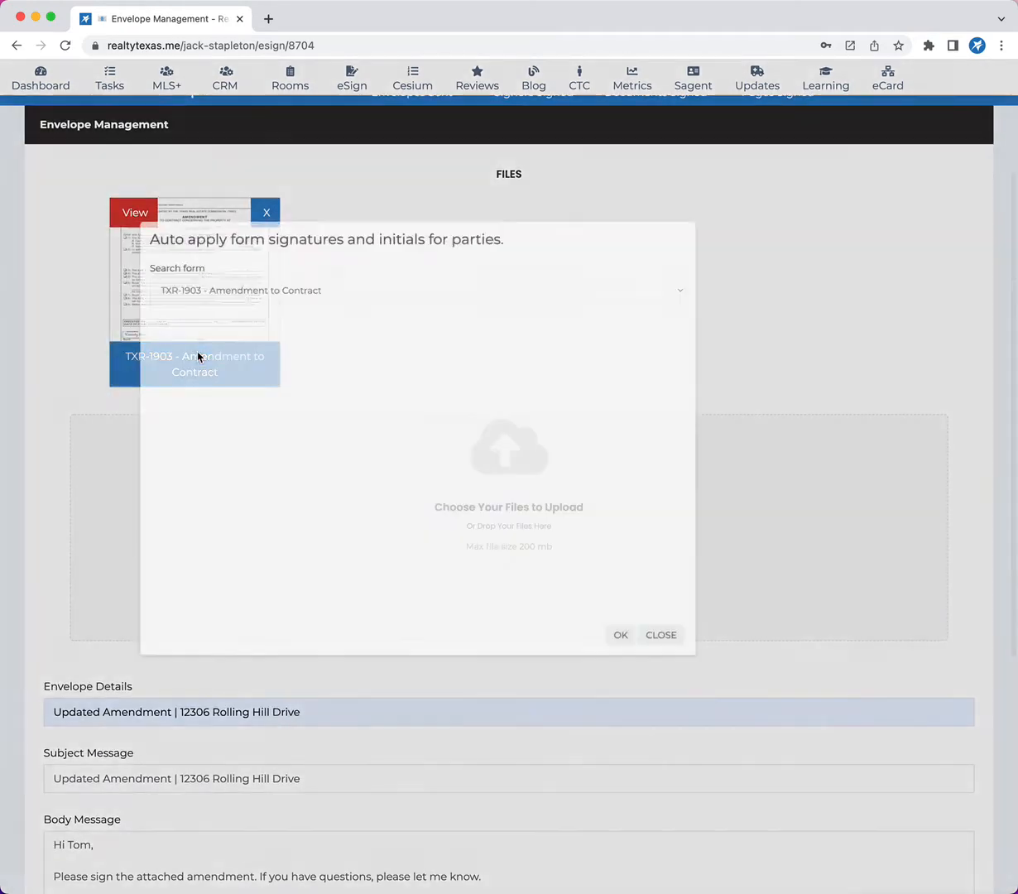
click(325, 298)
click(281, 322)
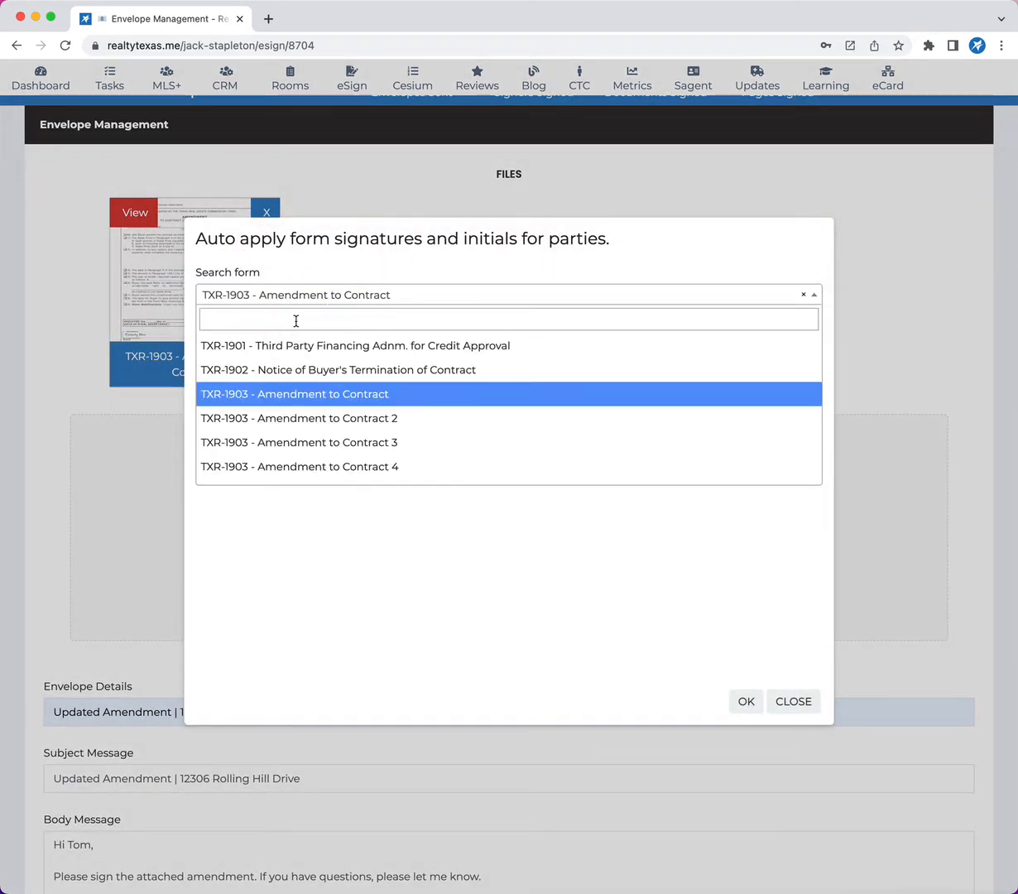
click(801, 294)
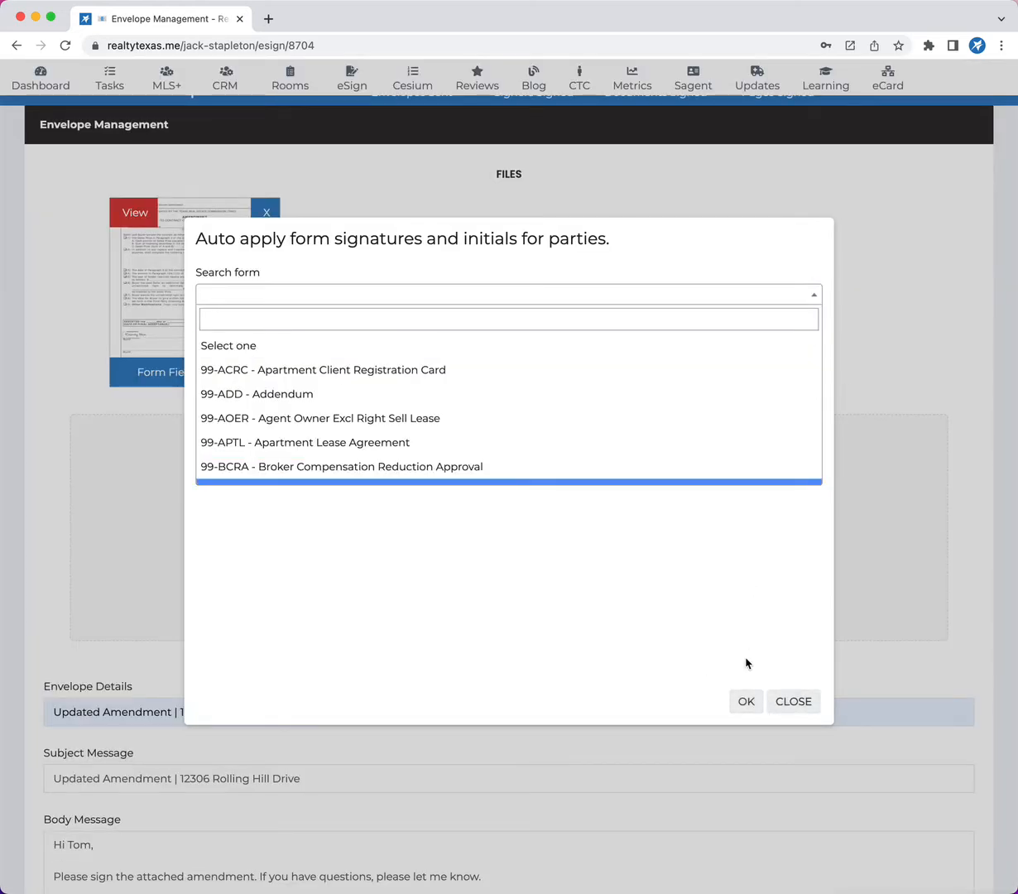
click(745, 702)
Choose the Signer role for the recipient and continue to the field placement page.
scroll(426, 423, down, 5)
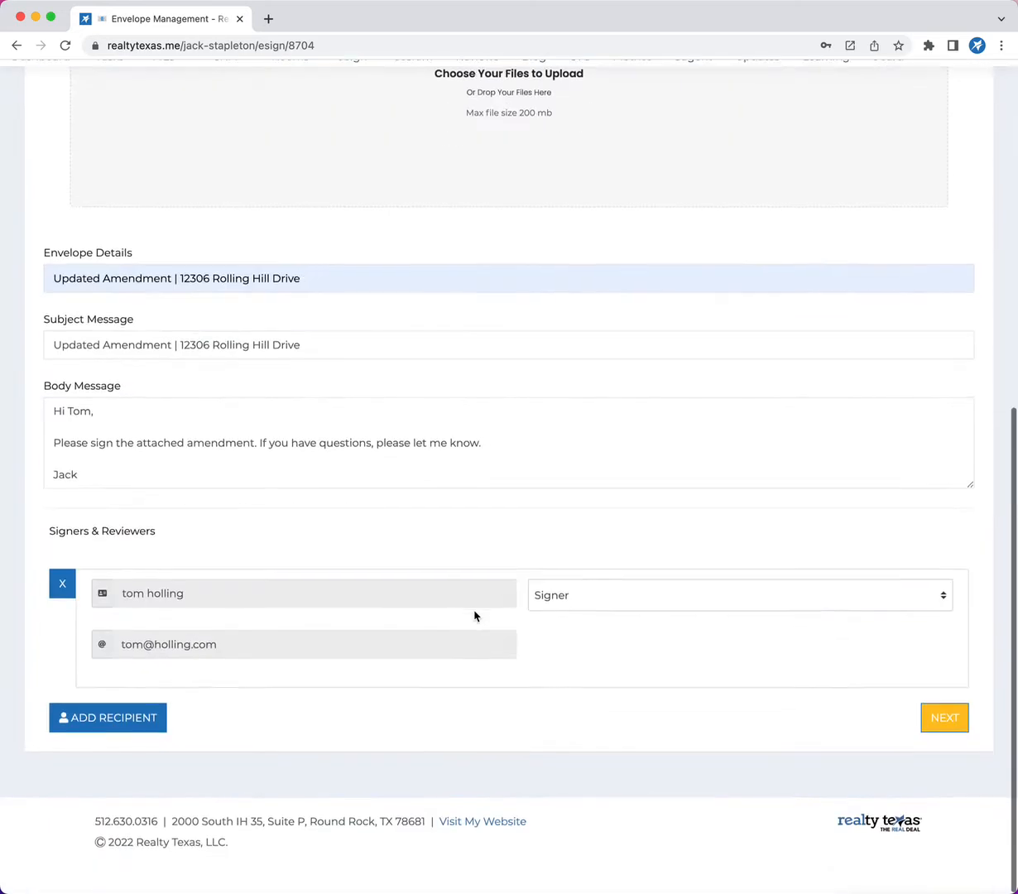
click(573, 629)
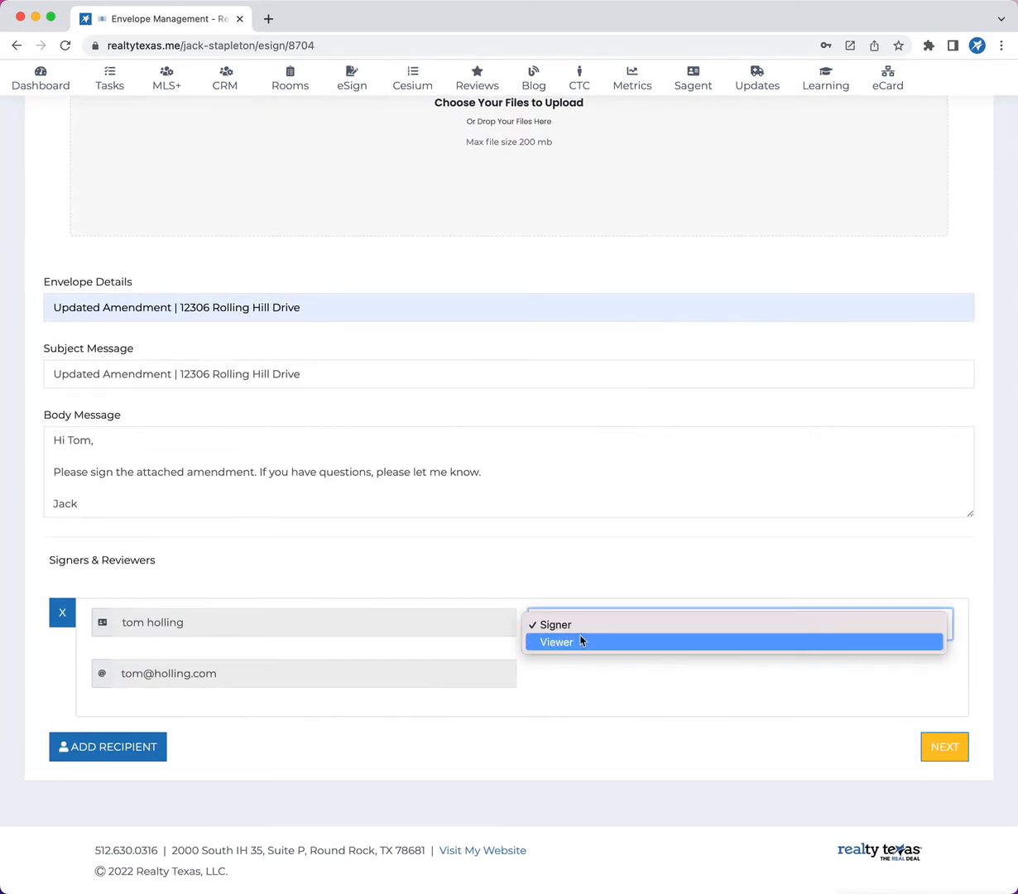
click(575, 632)
click(971, 756)
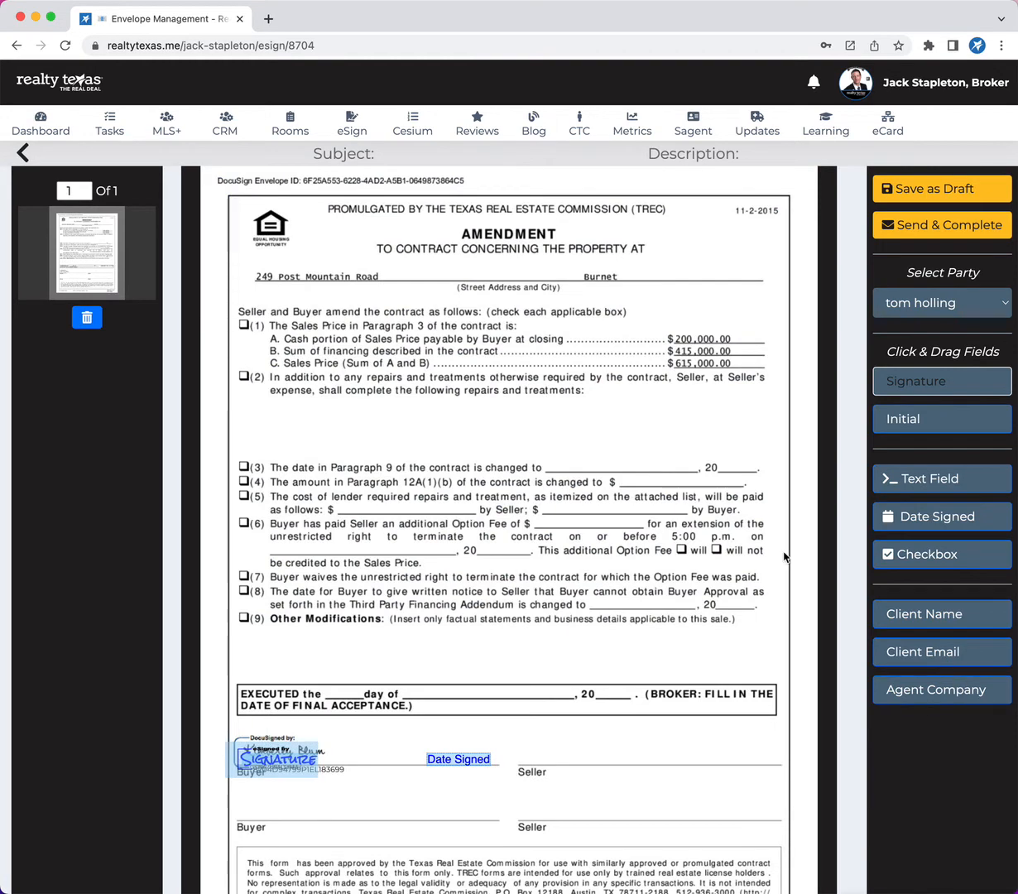
Reload the envelope and reopen the field placement page to check which signing fields are on the amendment.
click(64, 46)
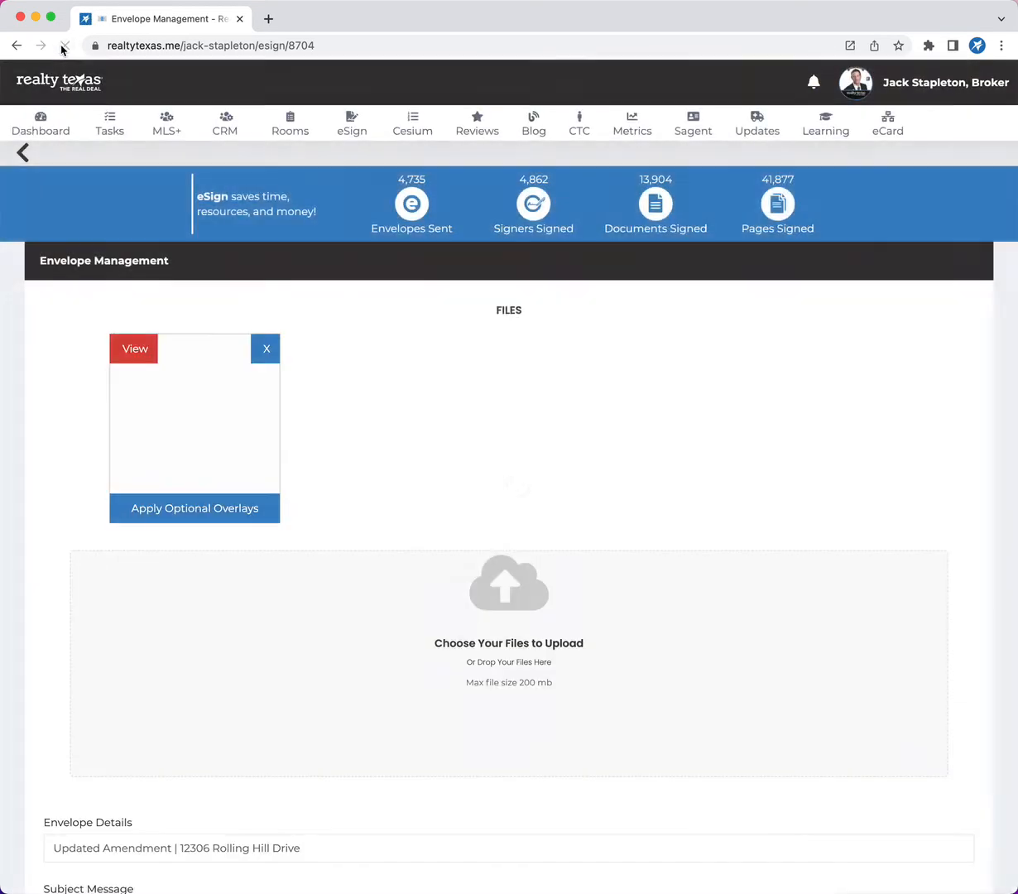
scroll(845, 715, down, 7)
click(950, 729)
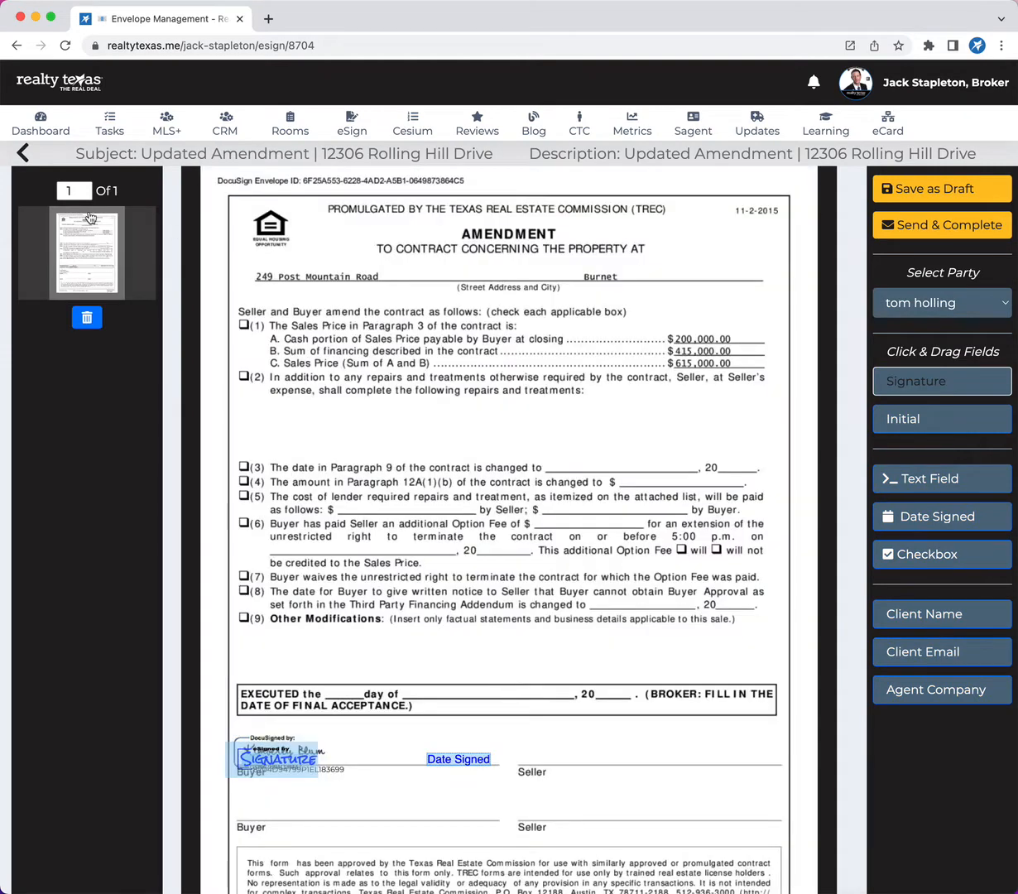
Return to the envelope setup, remove the amendment file and upload a fresh copy of it.
click(21, 154)
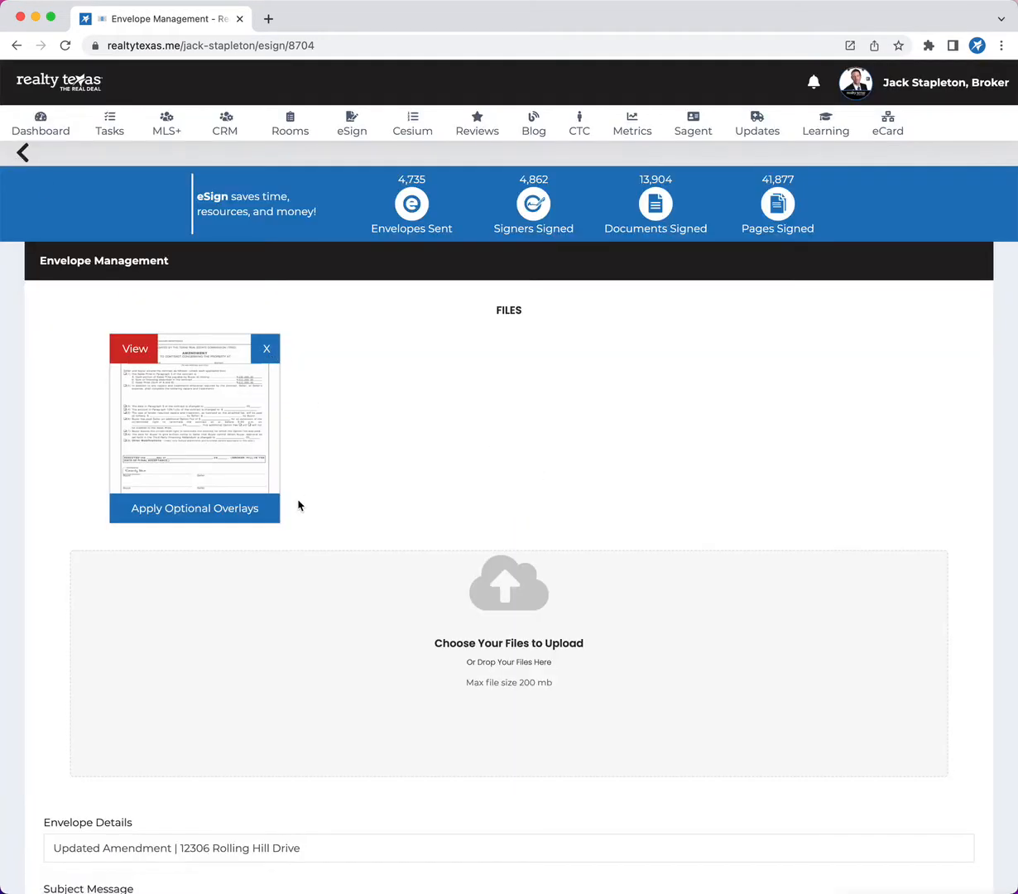
scroll(298, 505, down, 6)
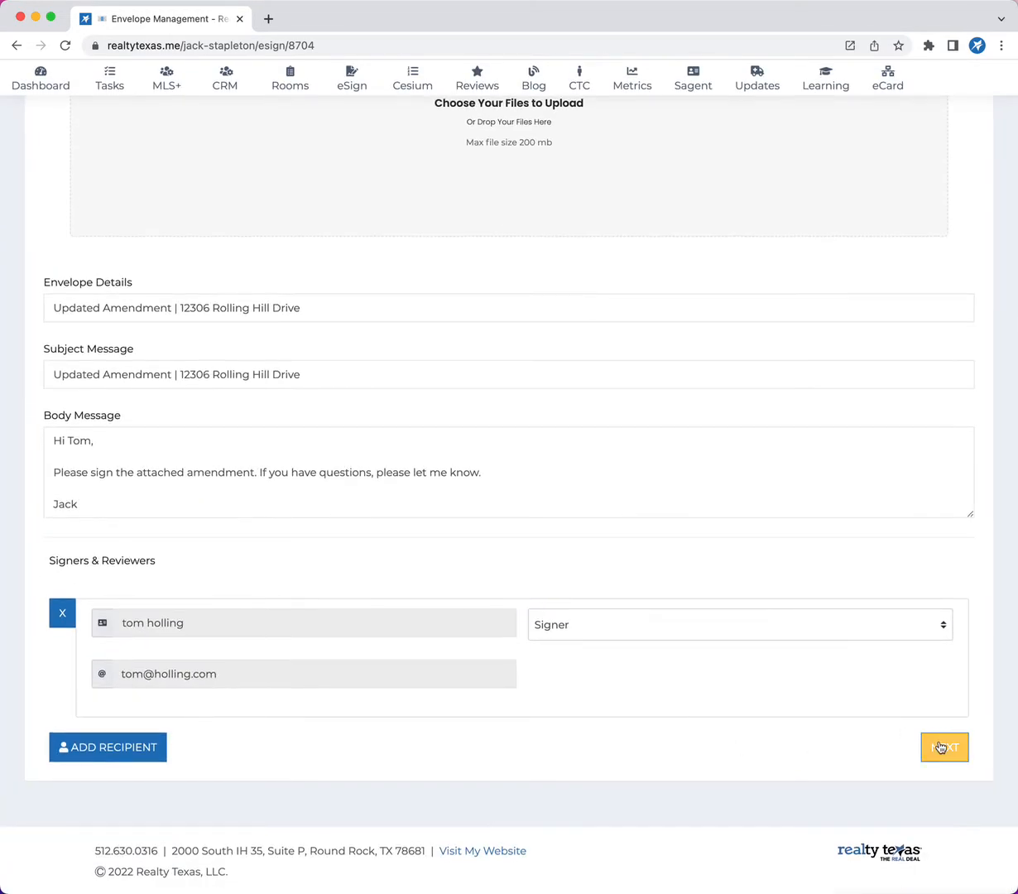
scroll(496, 457, up, 5)
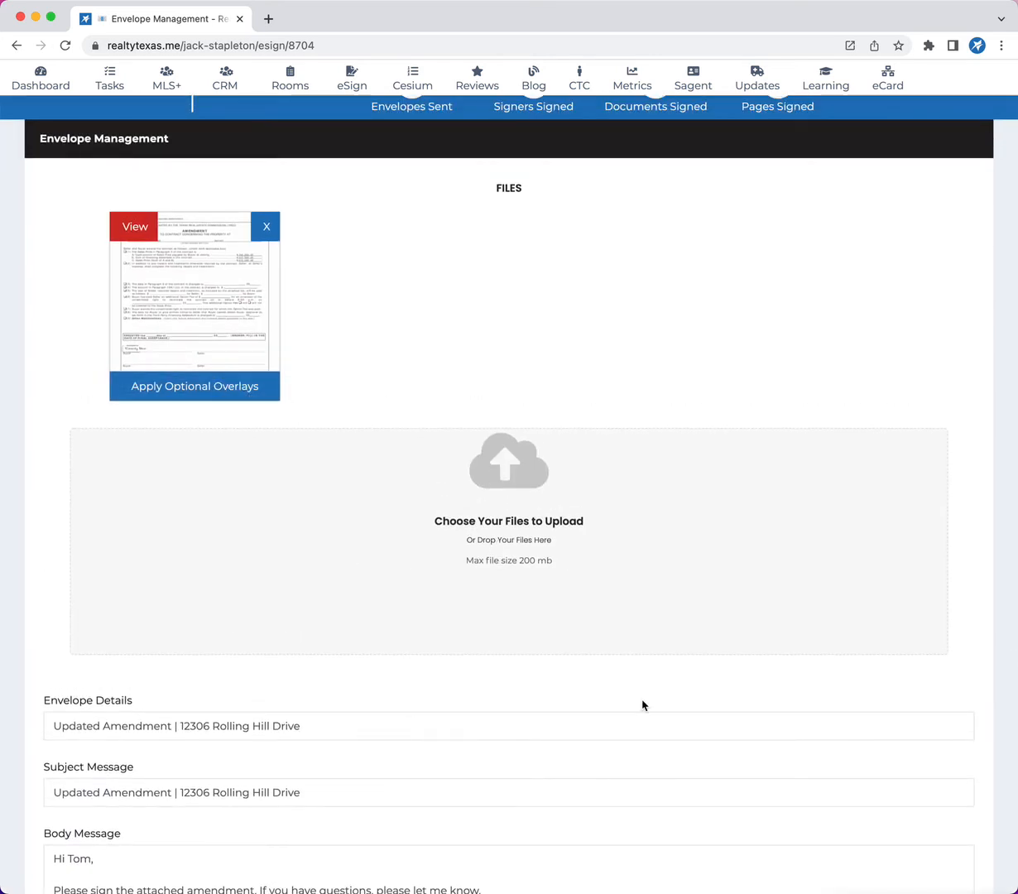
scroll(643, 704, down, 2)
scroll(643, 705, up, 4)
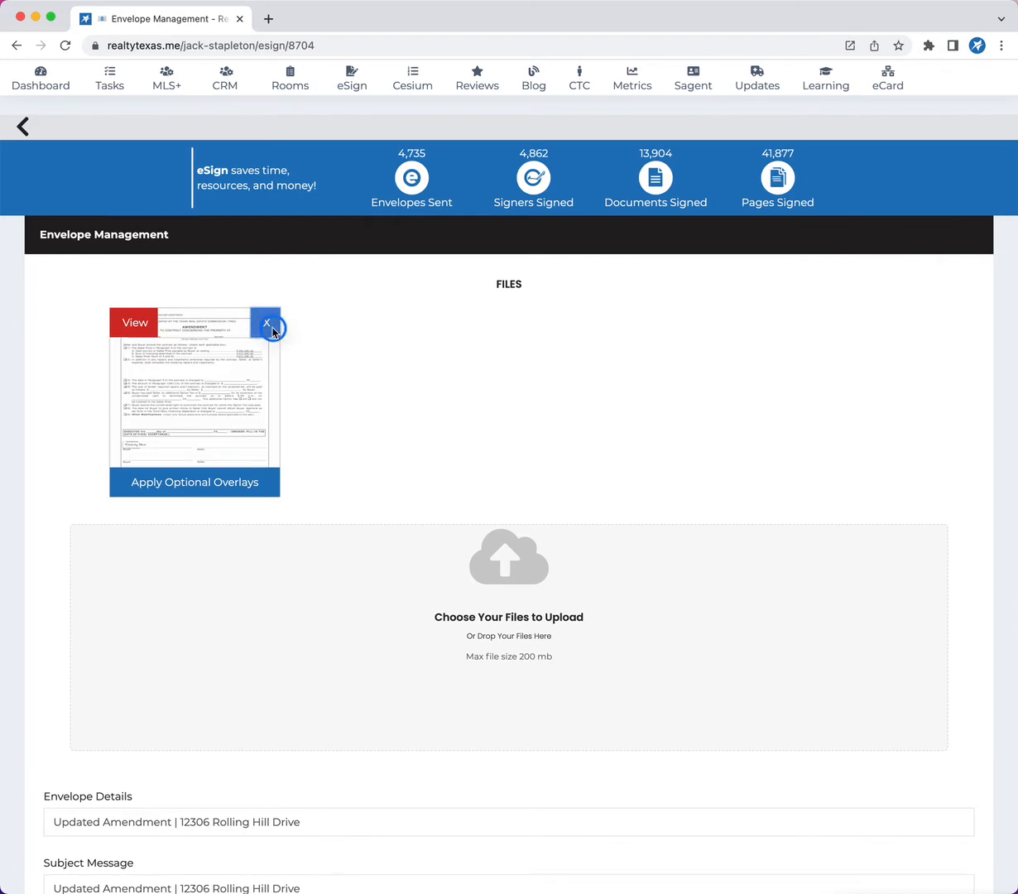
click(271, 325)
drag(0, 420, 336, 425)
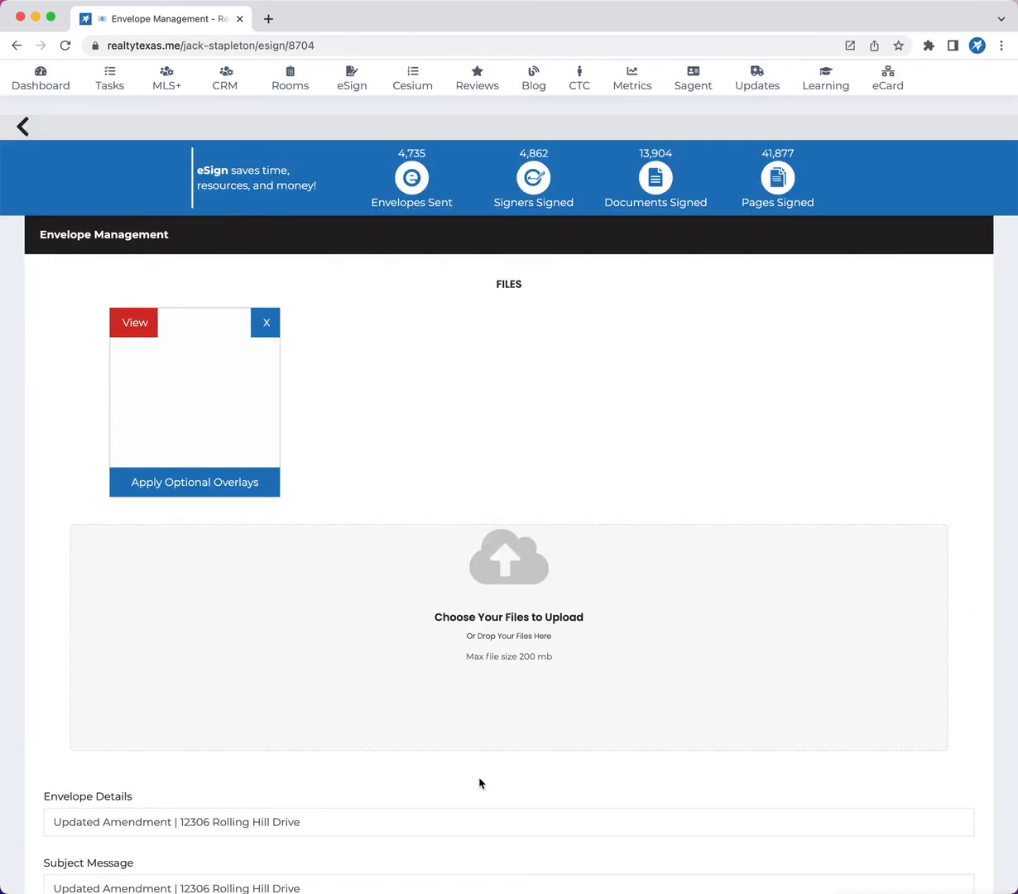
Continue to the field placement page and place Signature and Date Signed fields on the first Seller line.
scroll(634, 778, down, 10)
click(942, 748)
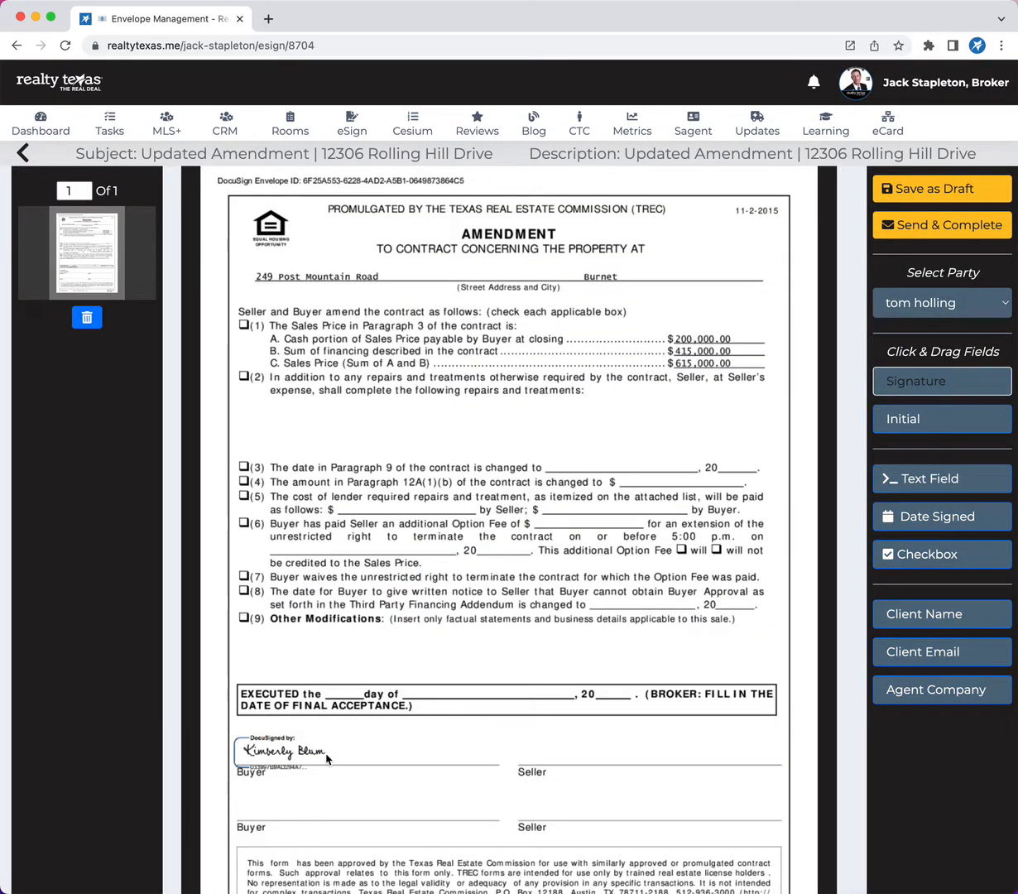
scroll(327, 758, down, 1)
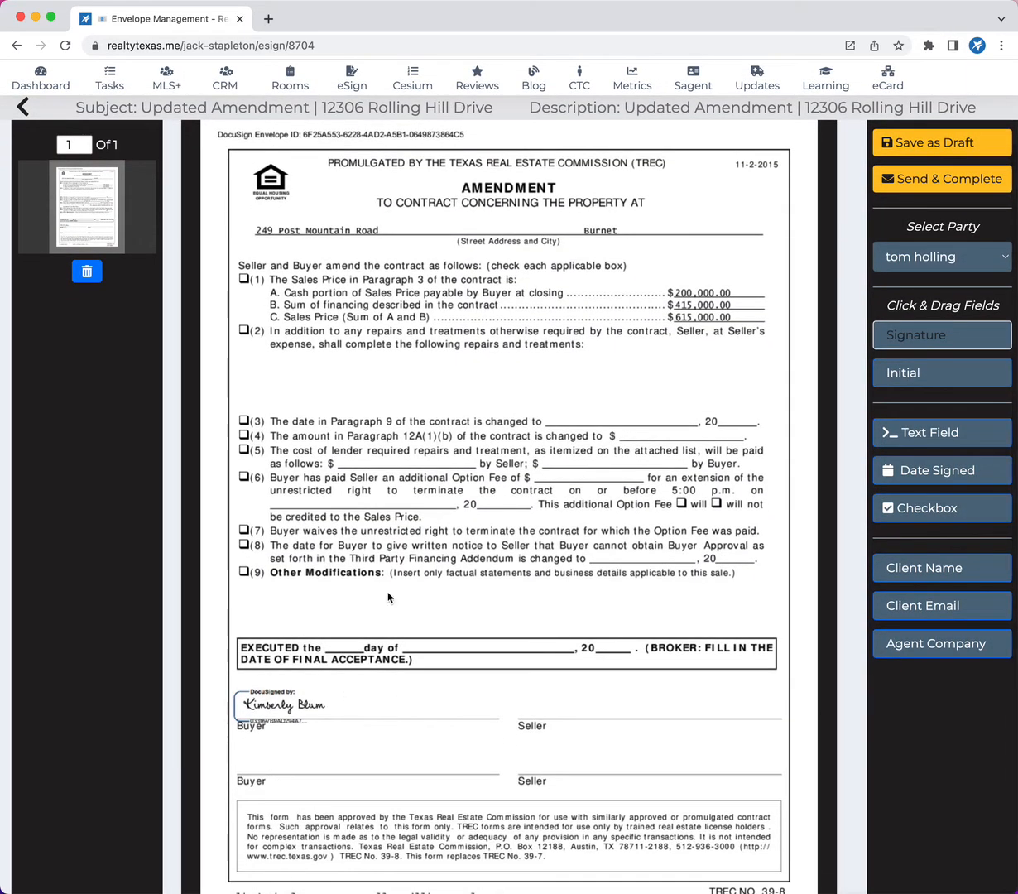
click(899, 335)
mouse_move(899, 335)
mouse_down()
mouse_move(807, 323)
mouse_move(568, 724)
mouse_move(567, 707)
mouse_move(533, 697)
mouse_up()
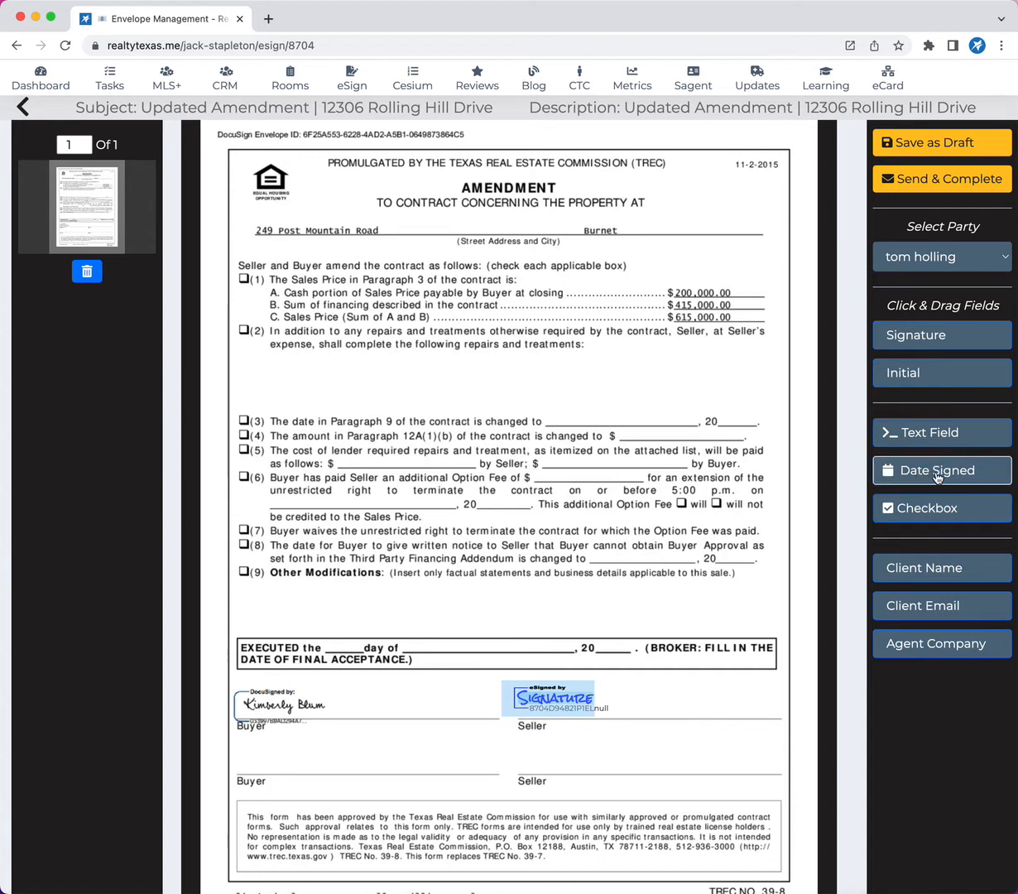
mouse_move(937, 474)
mouse_down()
mouse_move(631, 466)
mouse_move(635, 457)
mouse_move(646, 460)
mouse_move(699, 708)
mouse_up()
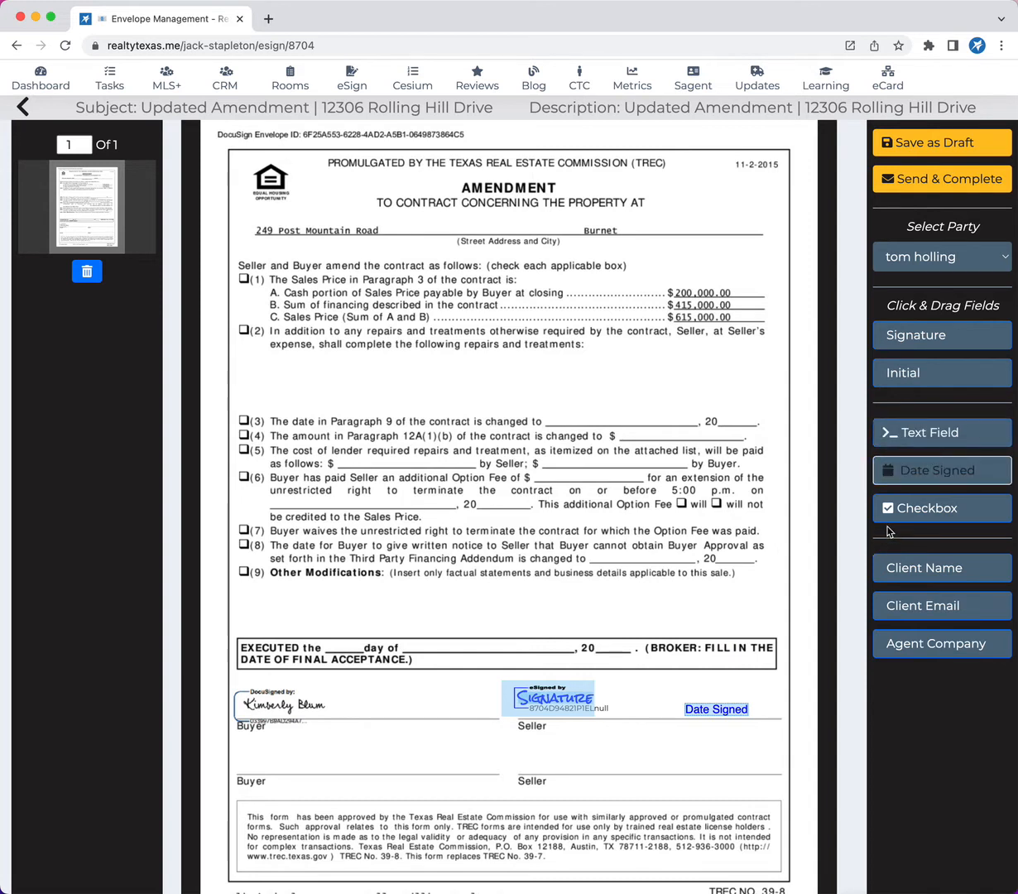
Place a Checkbox on item (1) and a Date Signed field on the execution date line, and send the envelope.
drag(889, 502, 243, 280)
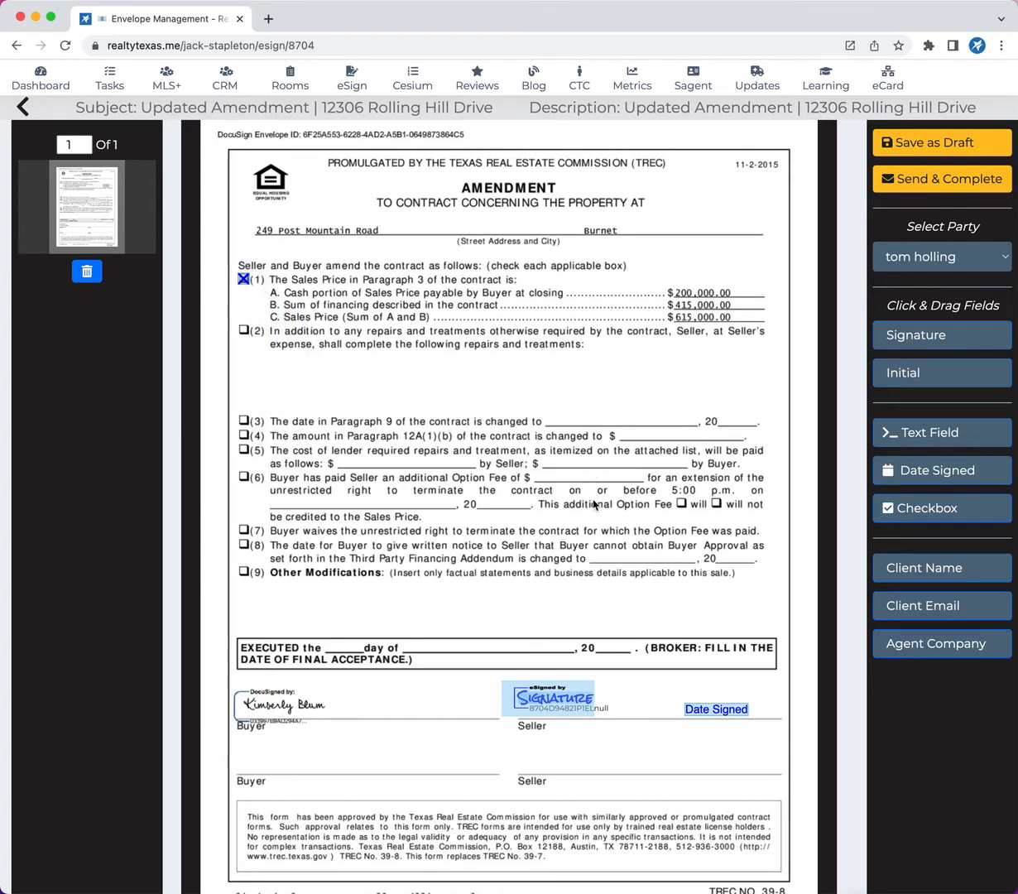
drag(880, 469, 461, 644)
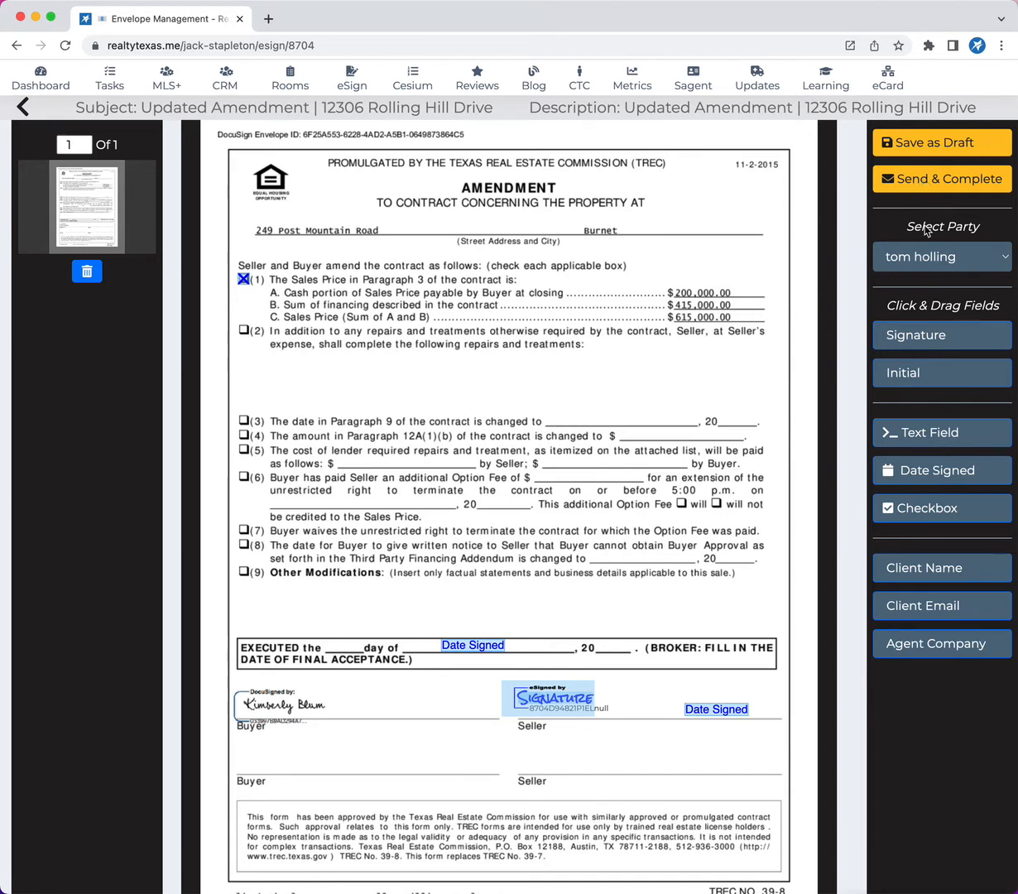
click(924, 174)
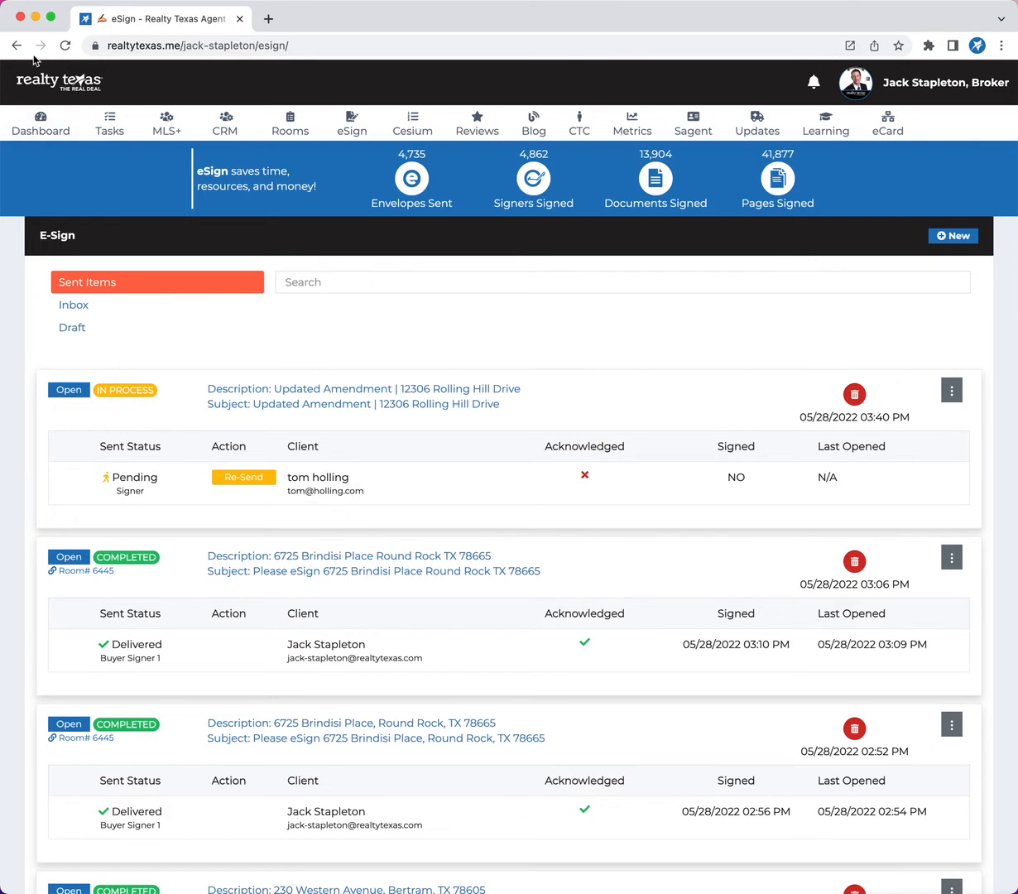
Refresh the sent items list and review the status of the sent envelopes.
click(65, 46)
scroll(530, 687, down, 20)
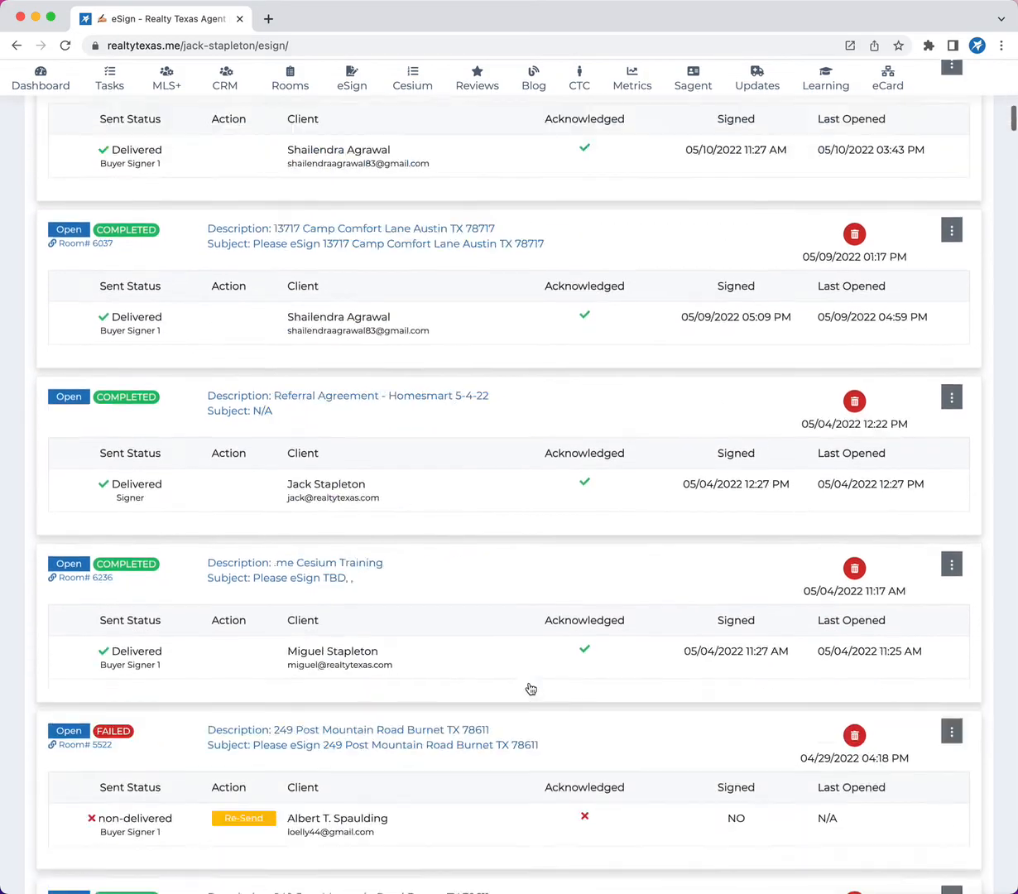
scroll(530, 687, up, 5)
scroll(530, 687, up, 15)
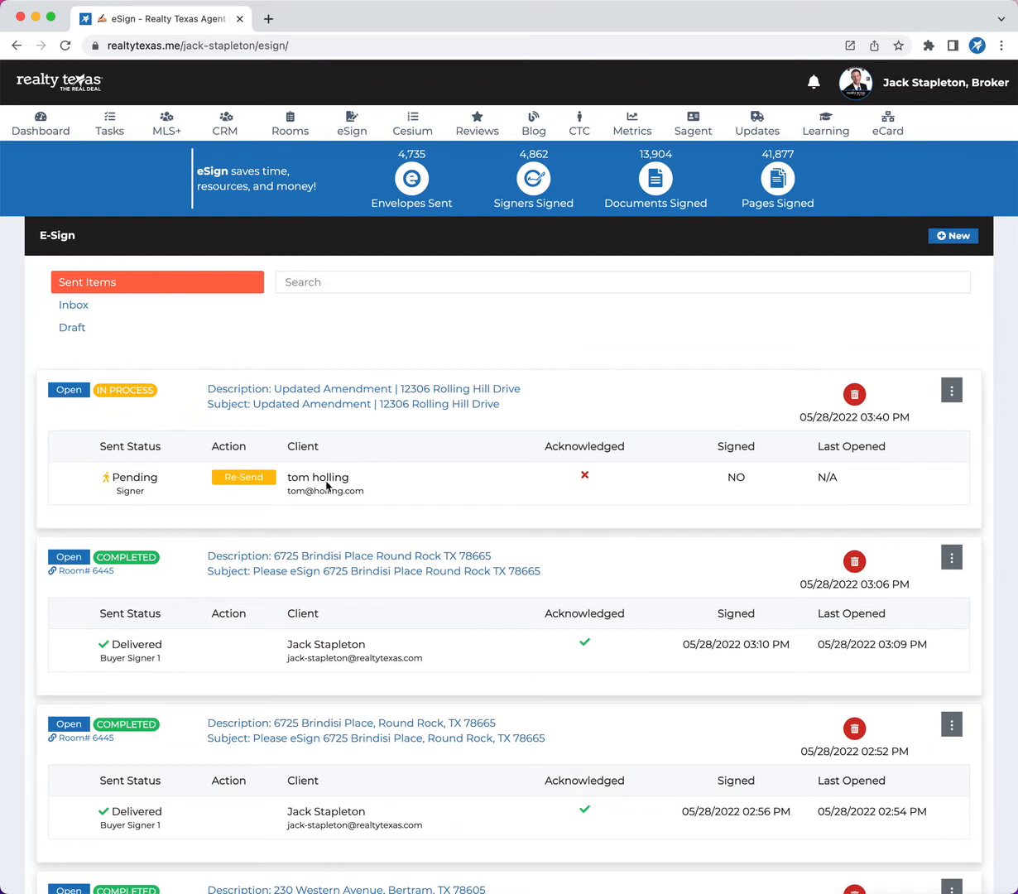
Open the first transaction room and view the envelopes stored in it.
click(278, 126)
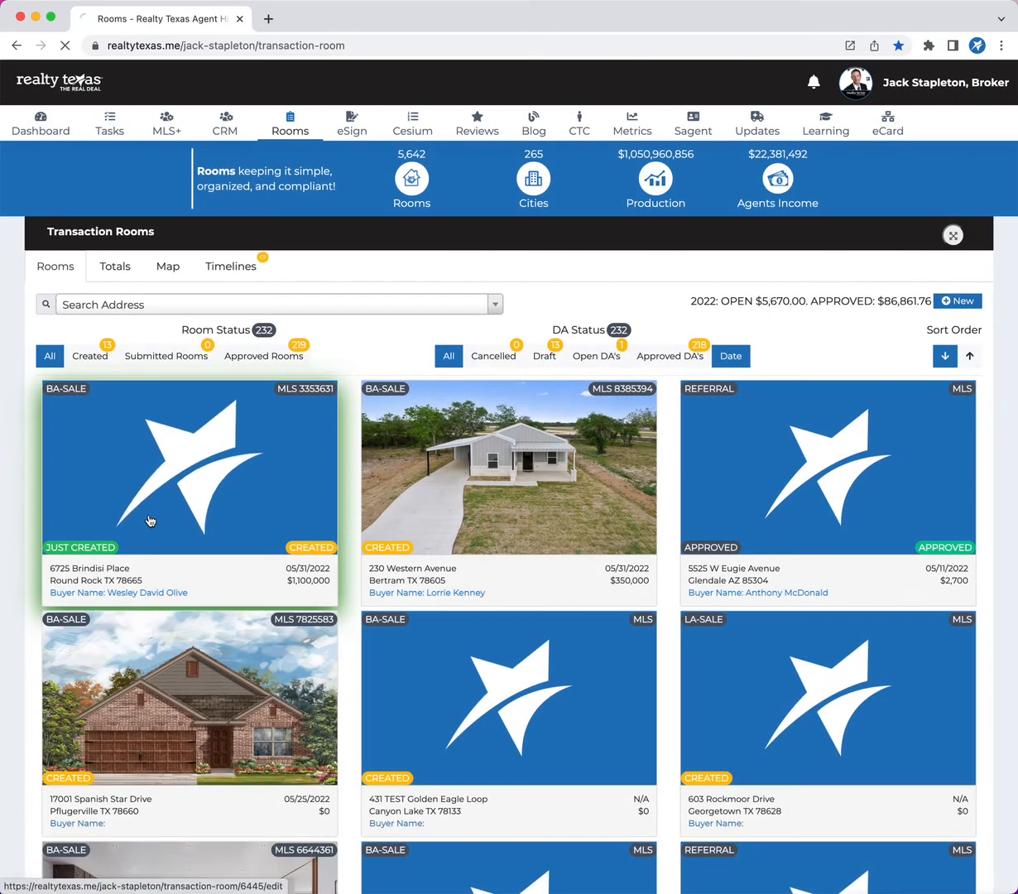
click(149, 520)
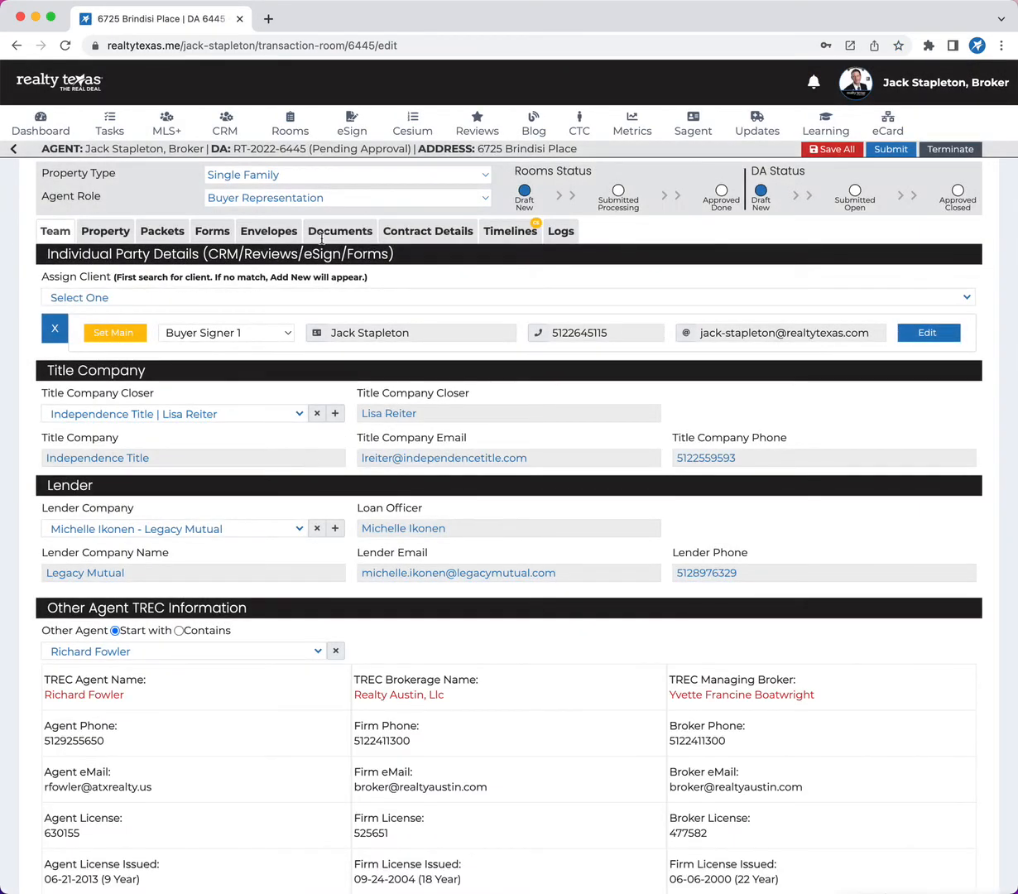
click(258, 233)
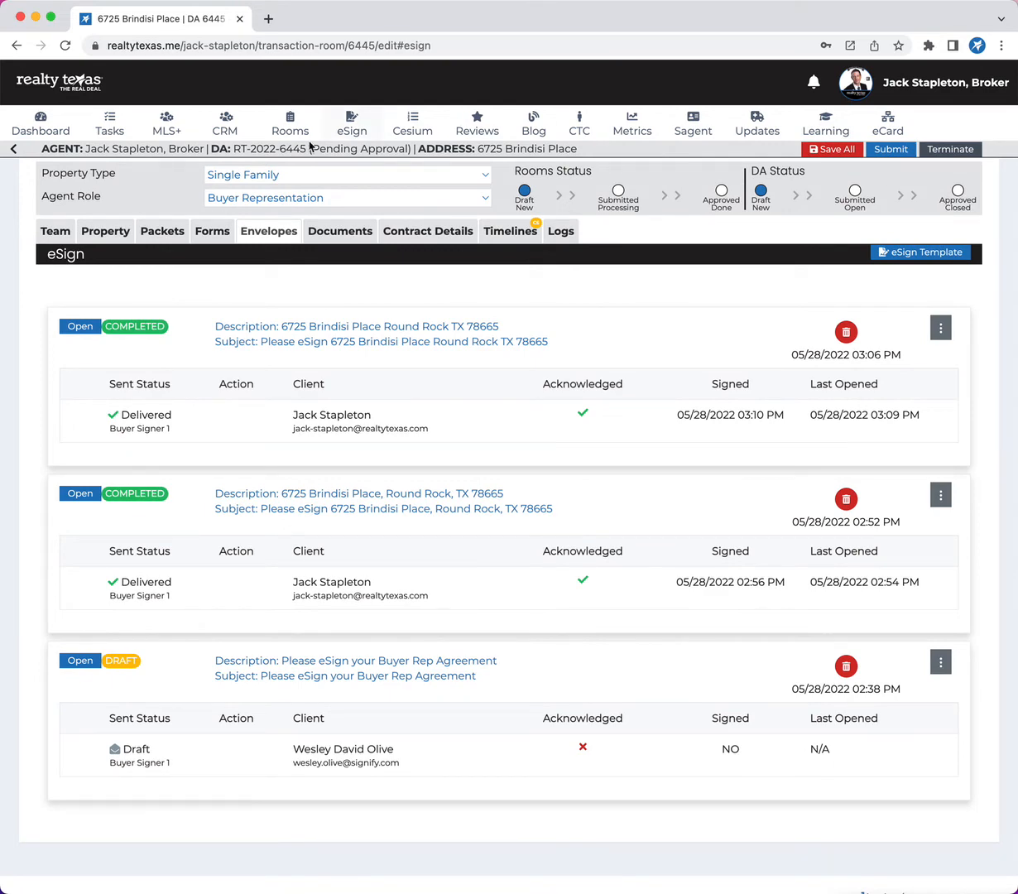
Go back to eSign and create a new envelope with the amendment file uploaded.
click(336, 135)
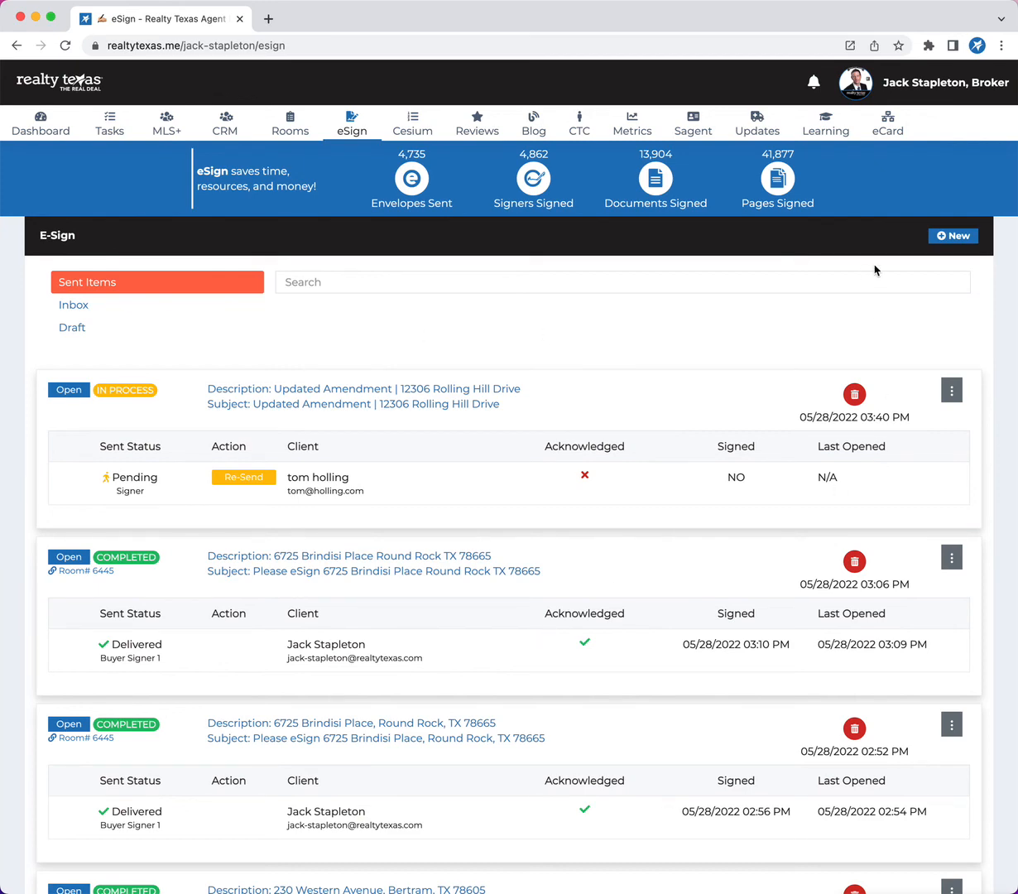
click(943, 237)
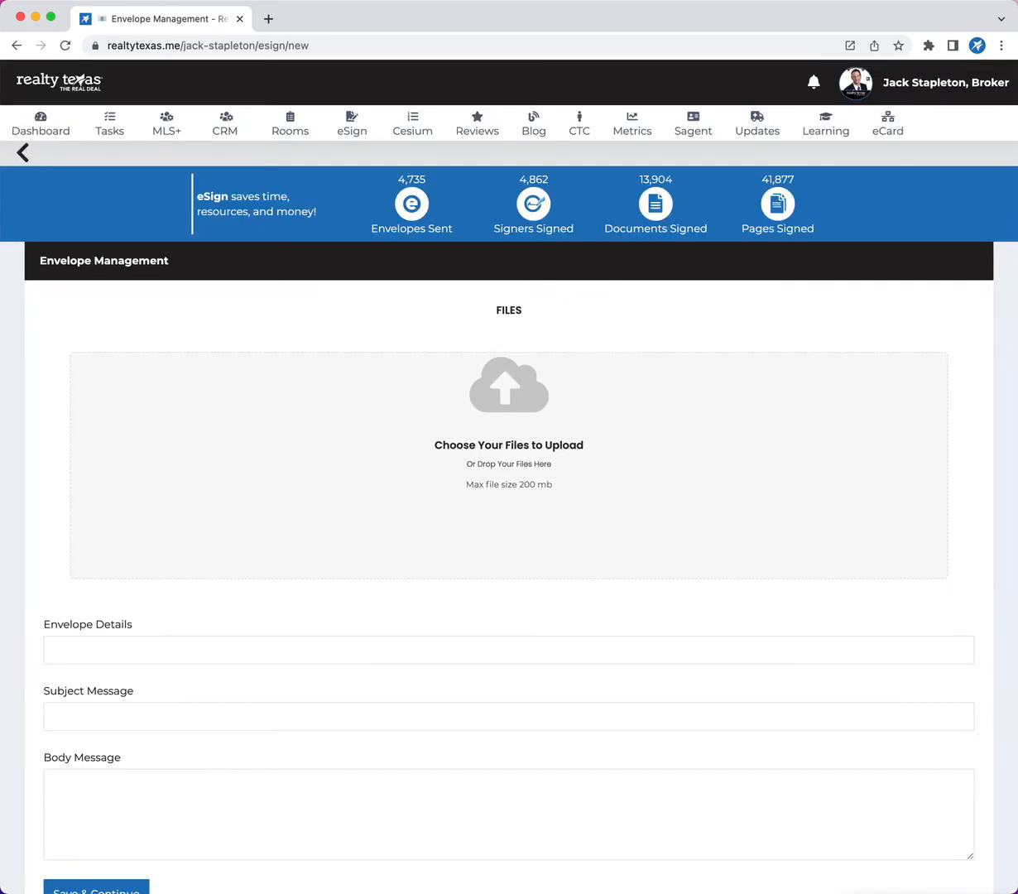
drag(323, 508, 437, 482)
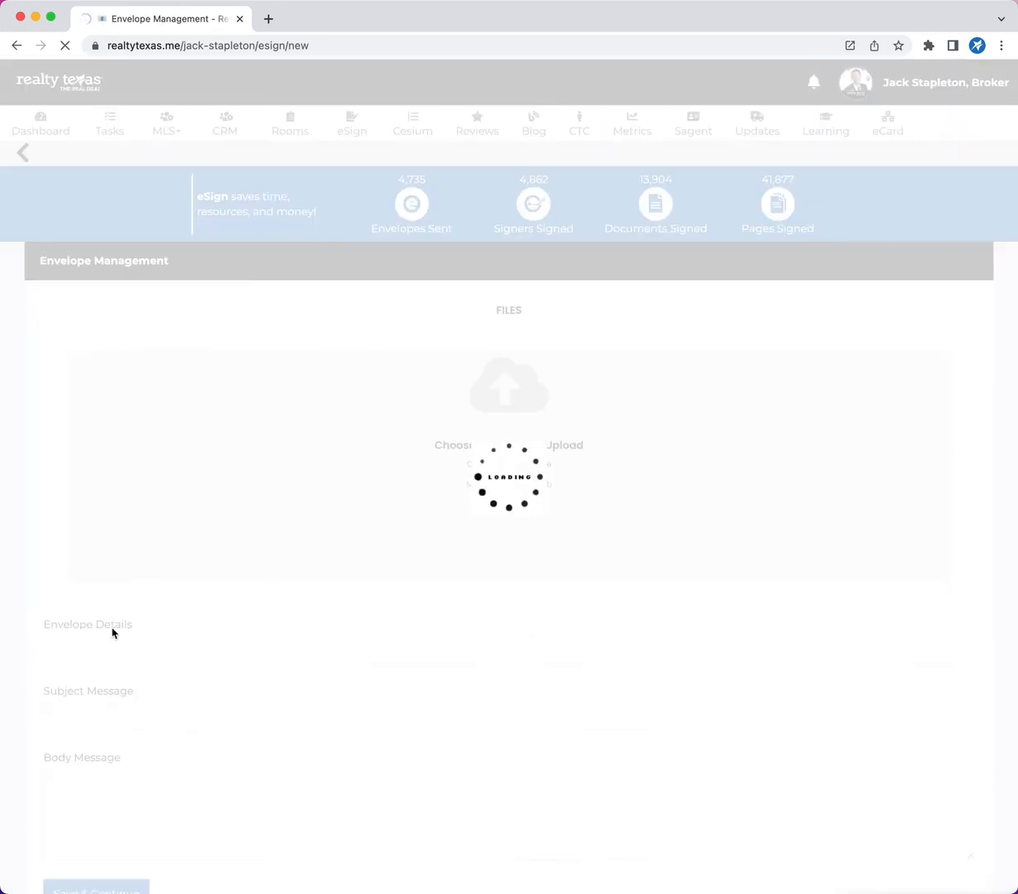
Fill the envelope details with the suggested "Updated Amendment" entry and the subject with the "Please eSign; Amendment" entry.
scroll(174, 703, down, 2)
click(127, 689)
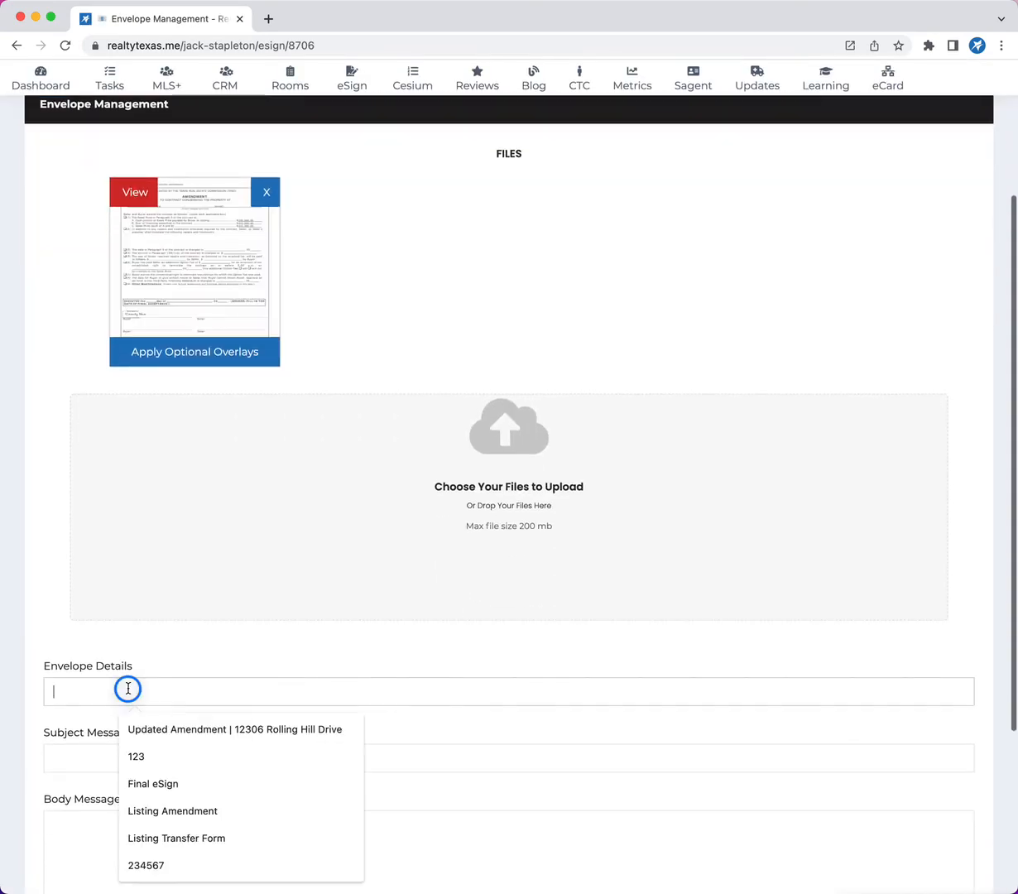
click(137, 729)
click(85, 751)
click(191, 611)
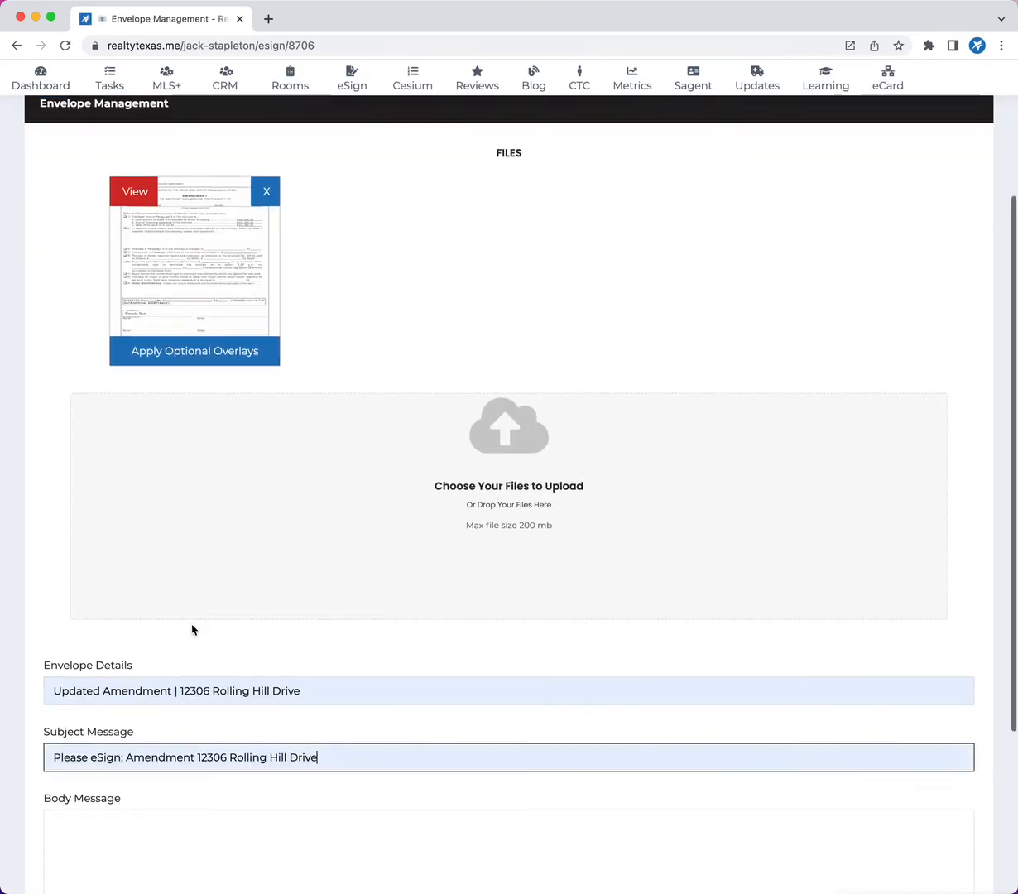
scroll(192, 630, down, 3)
click(156, 600)
Add the broker as a recipient from the suggested contacts with the Signer role and continue to field placement.
click(130, 810)
click(127, 764)
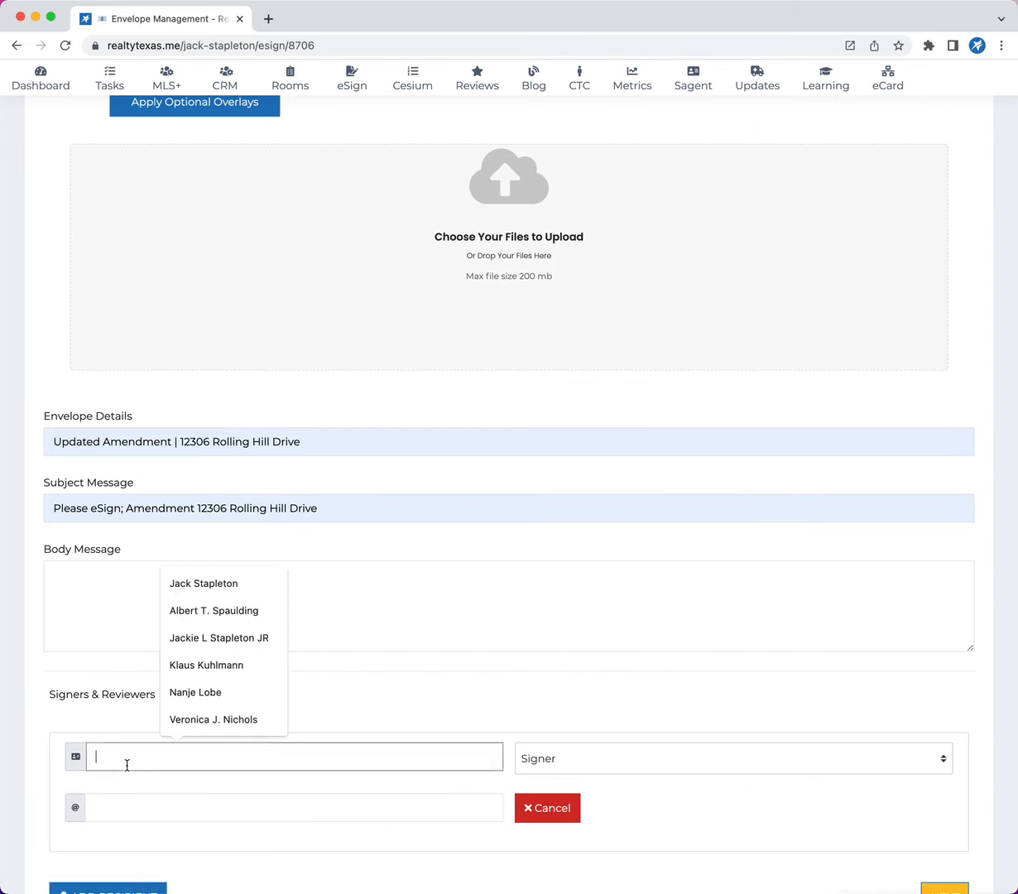
click(214, 583)
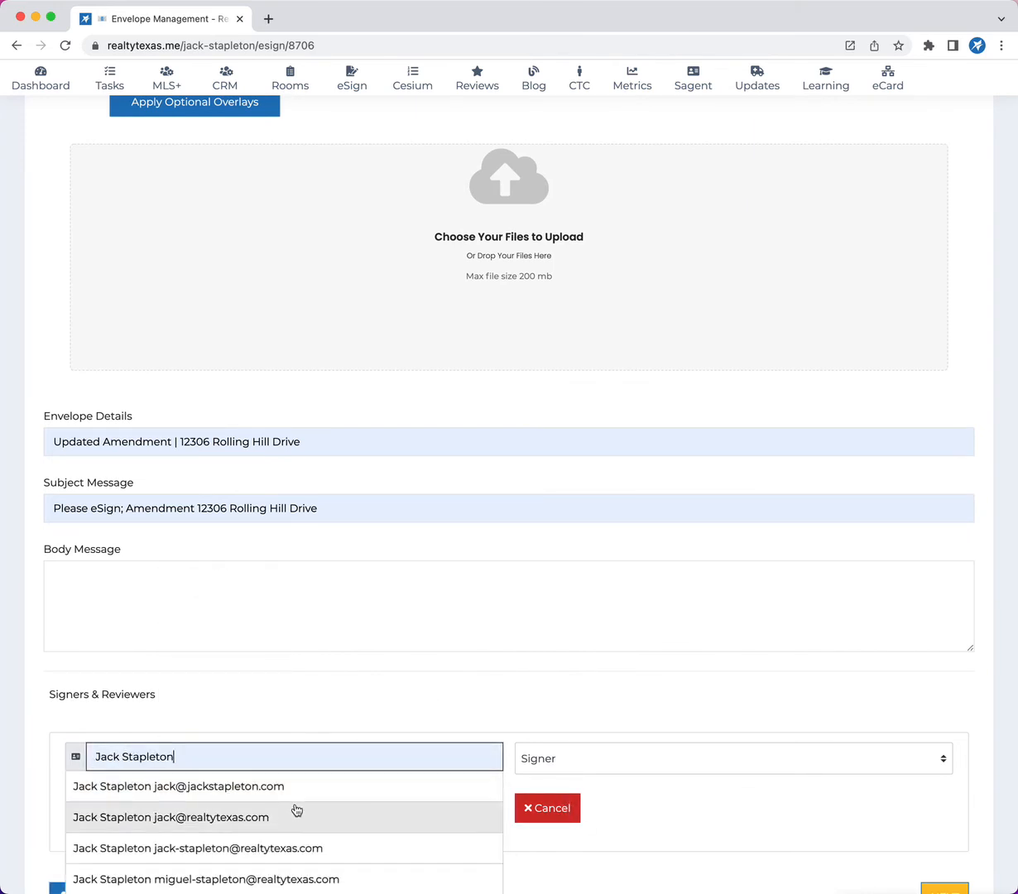
click(331, 786)
click(546, 759)
click(586, 712)
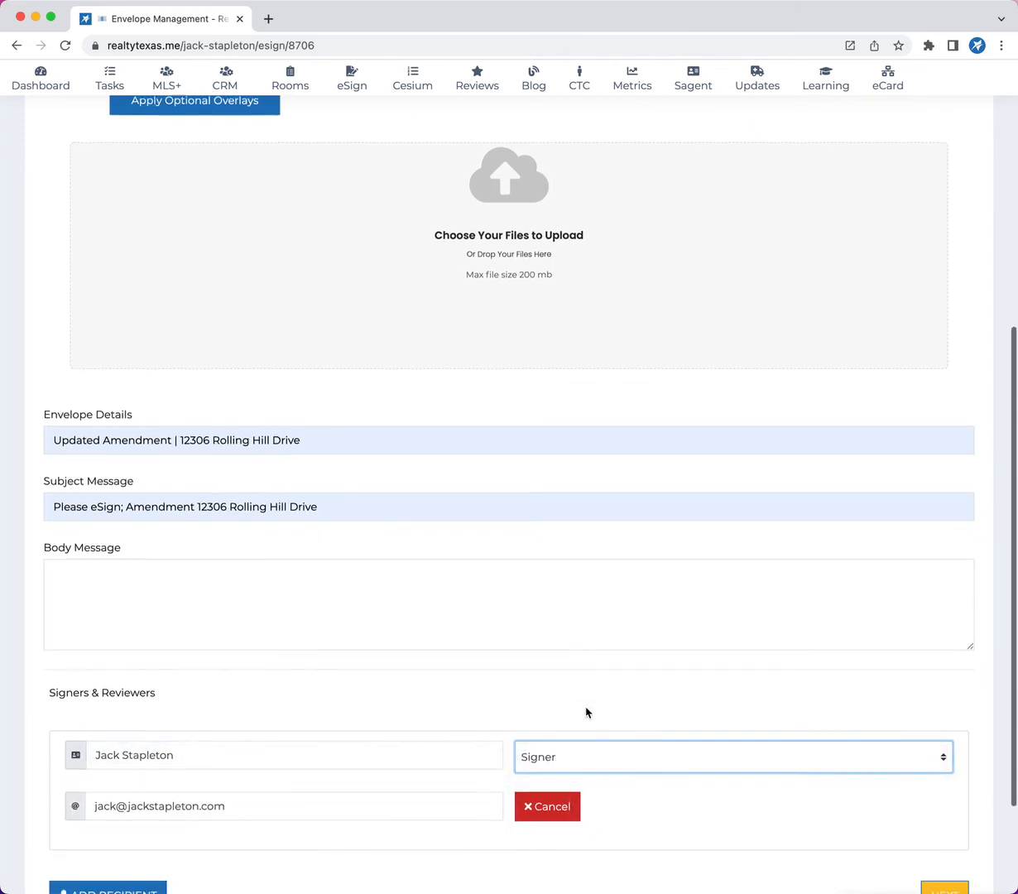
scroll(586, 712, down, 3)
click(932, 743)
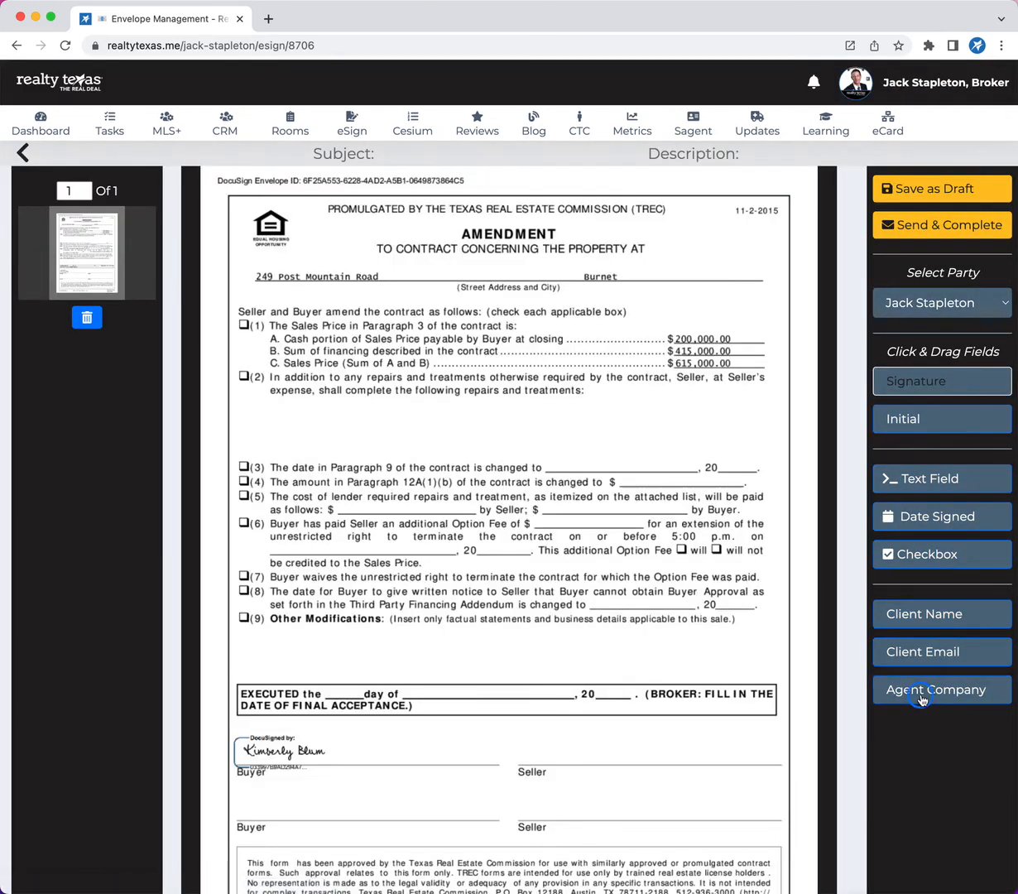
Place Agent Company, Client Email and Client Name fields near the first Seller line, a Checkbox under item (2) and a Date Signed field on item (7).
drag(921, 696, 572, 773)
drag(900, 667, 574, 719)
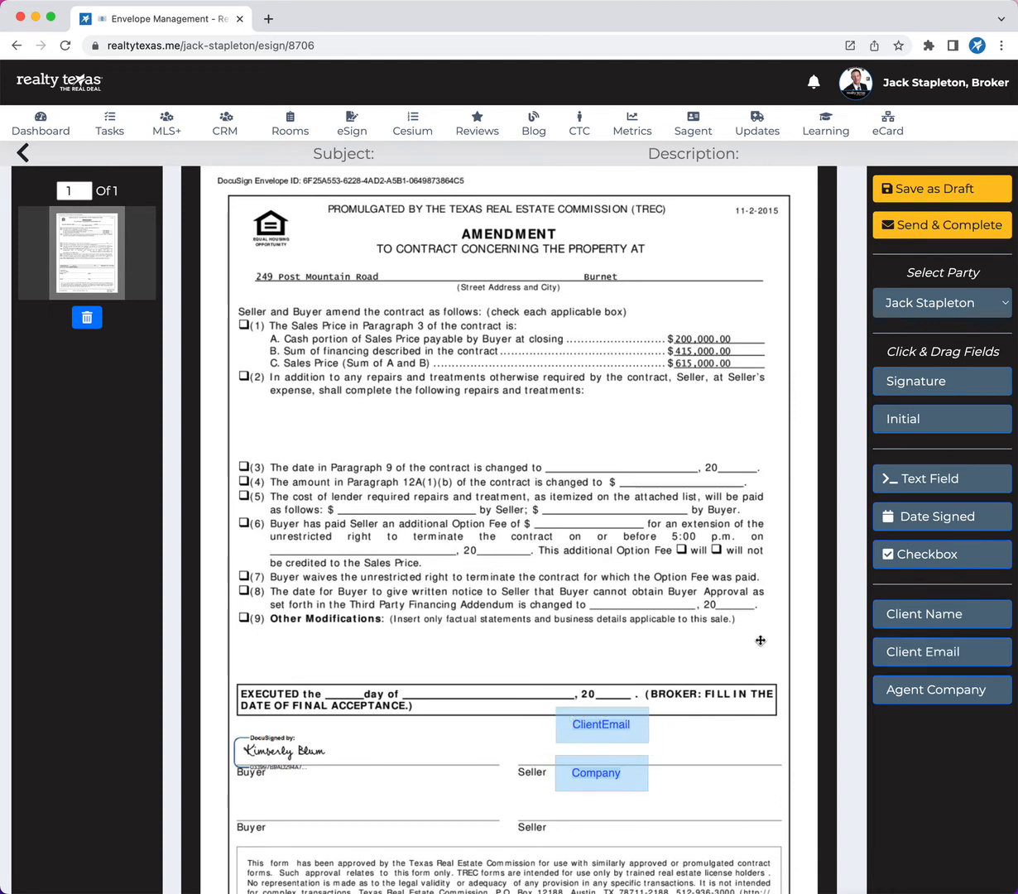
drag(911, 627, 585, 676)
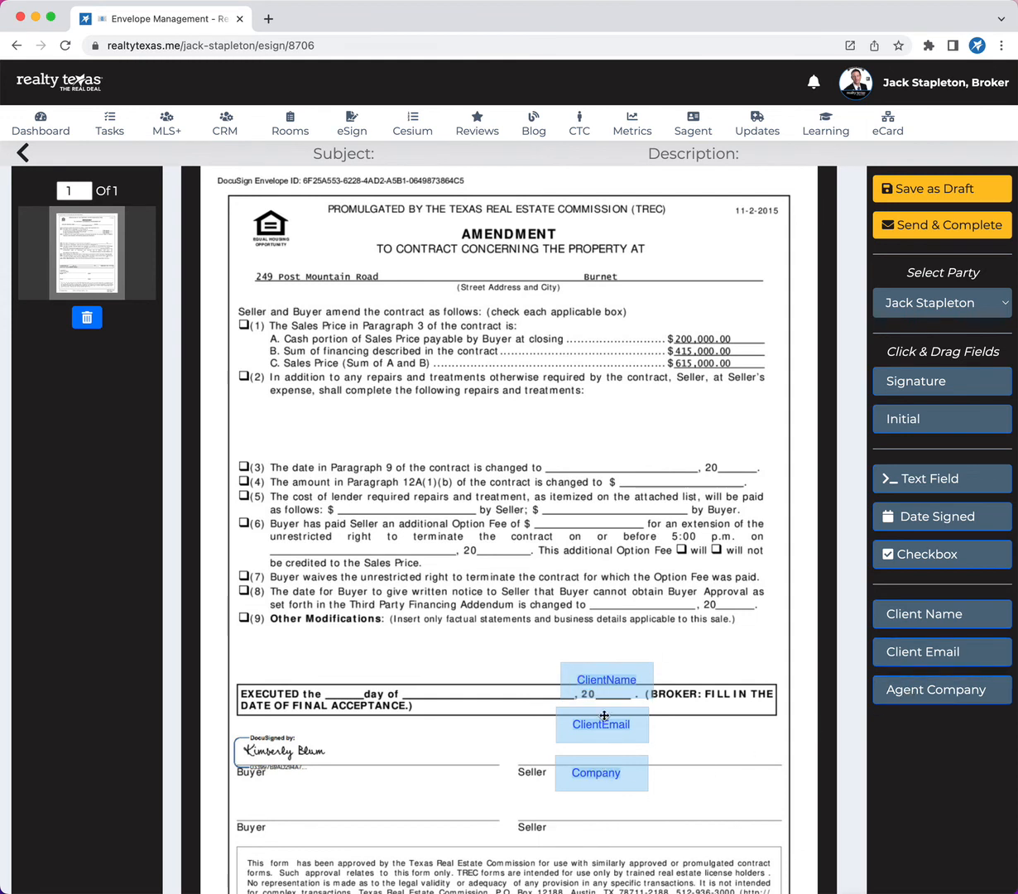
drag(921, 549, 391, 430)
drag(913, 530, 479, 574)
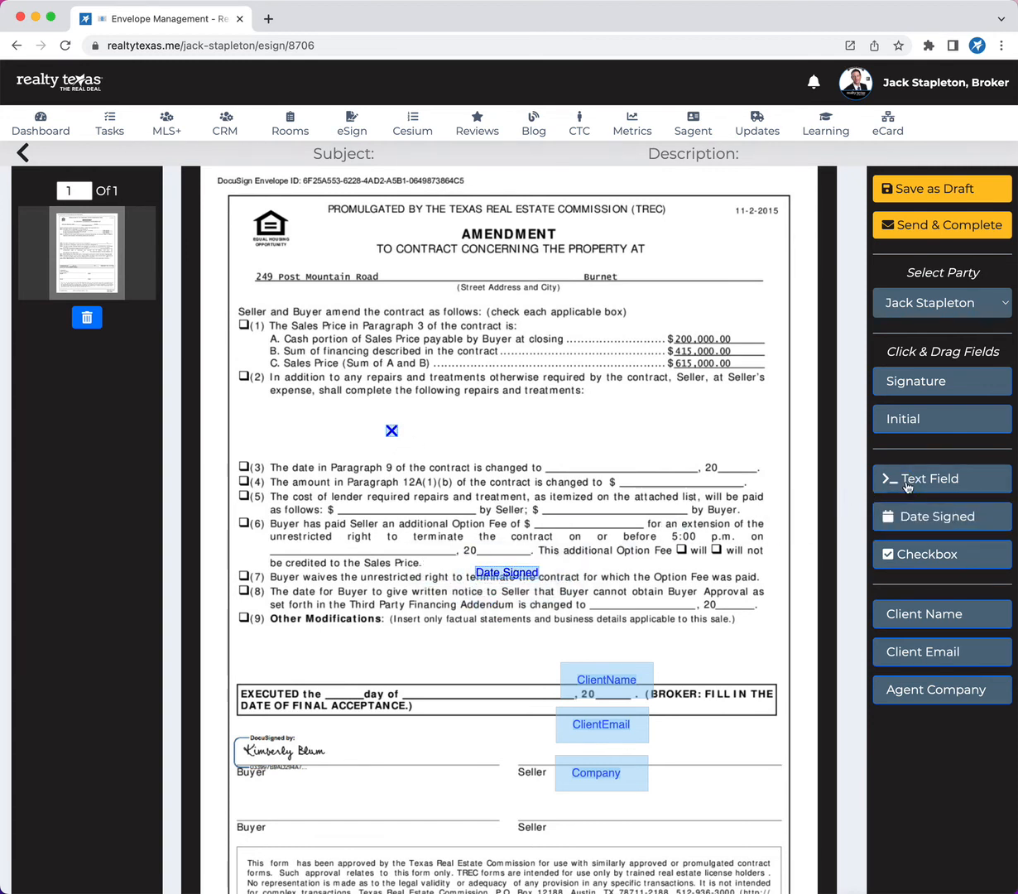
Place a Text Field under item (2), enlarge it downward and enter "asdfasdf" in it.
drag(908, 487, 602, 408)
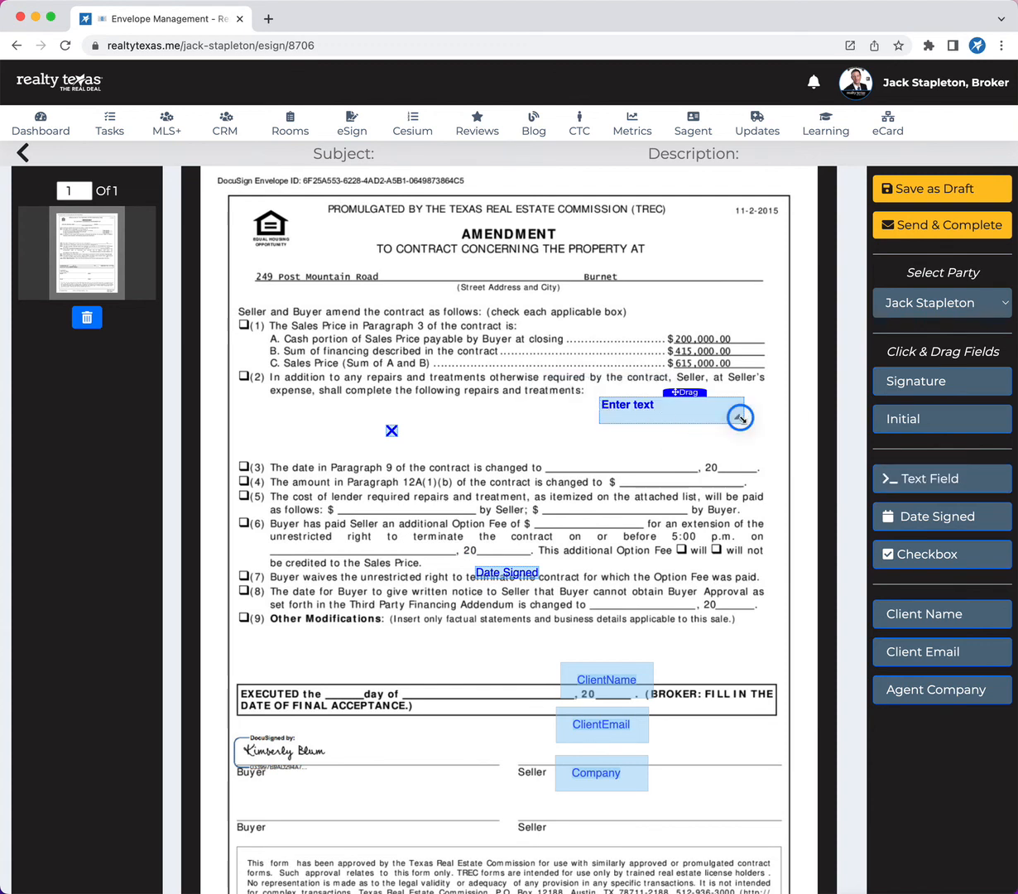
drag(740, 418, 742, 458)
click(622, 405)
text(asdfasdf)
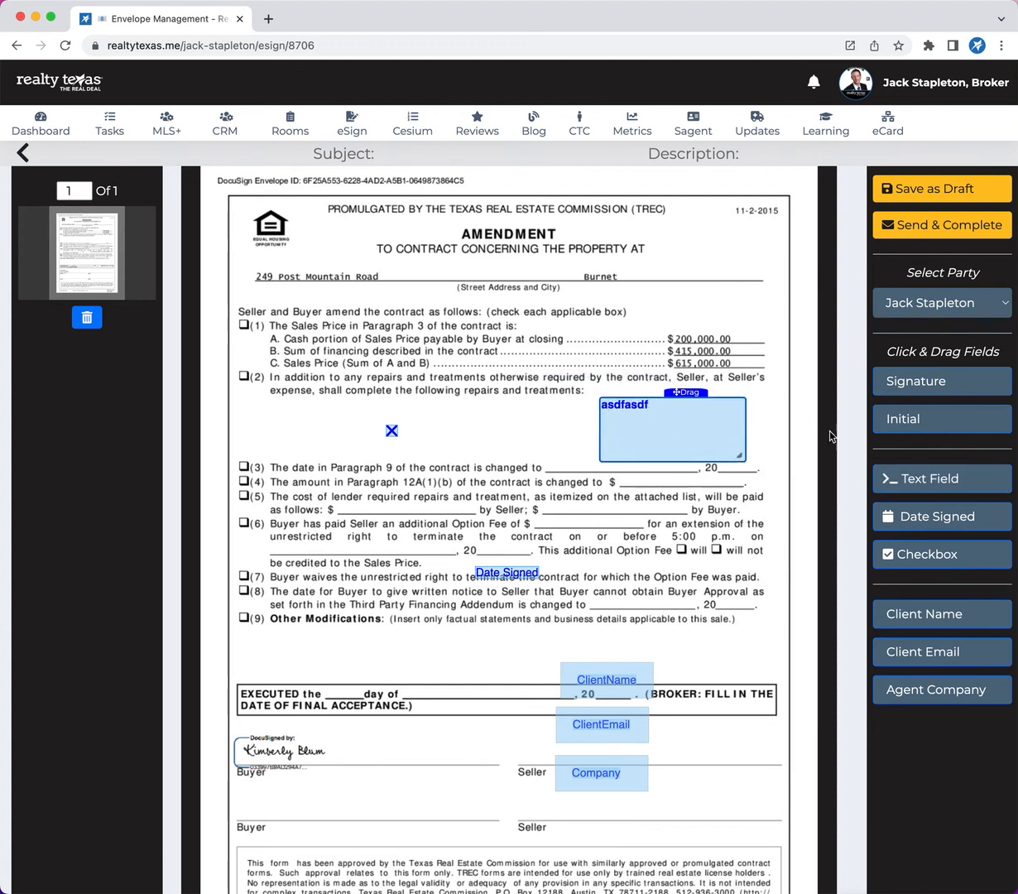
Place an Initial field just above item (7) and a Signature field below the property address line.
drag(905, 418, 359, 566)
mouse_move(933, 386)
mouse_down()
mouse_move(476, 291)
mouse_move(486, 306)
mouse_up()
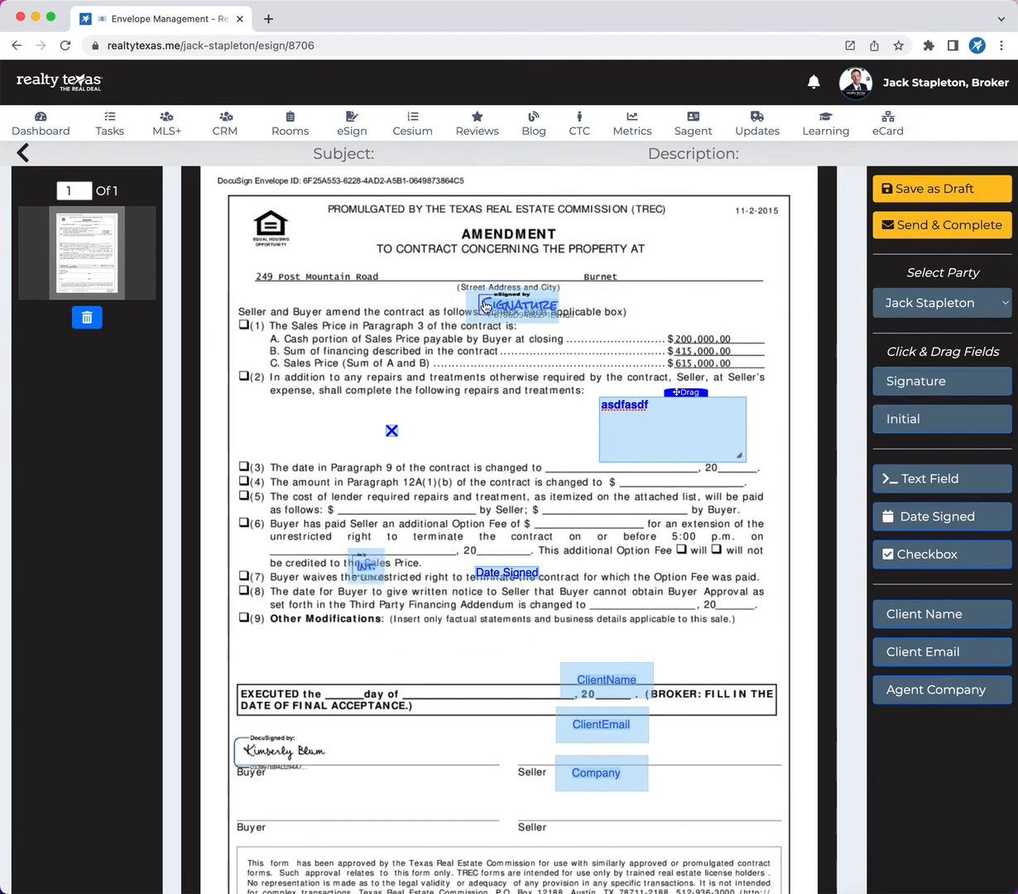
Add a new party named "s" with the Signer role and a placeholder email address to the envelope.
click(914, 303)
click(920, 324)
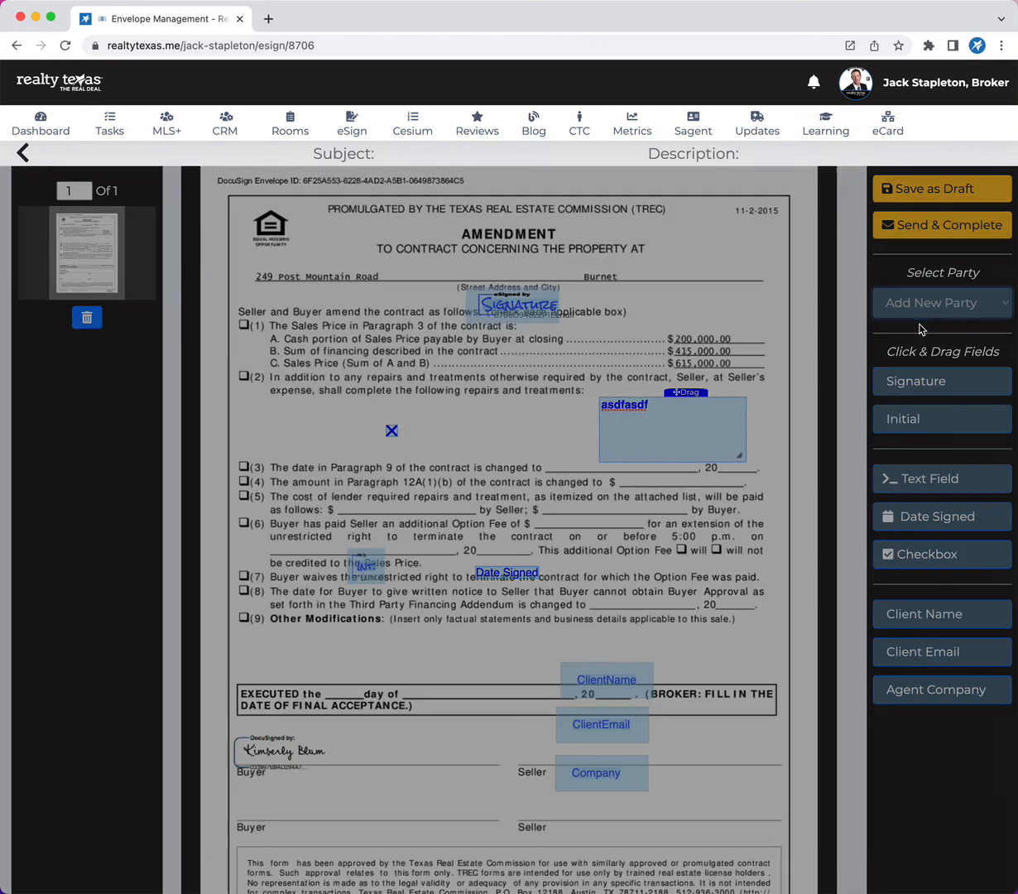
click(399, 299)
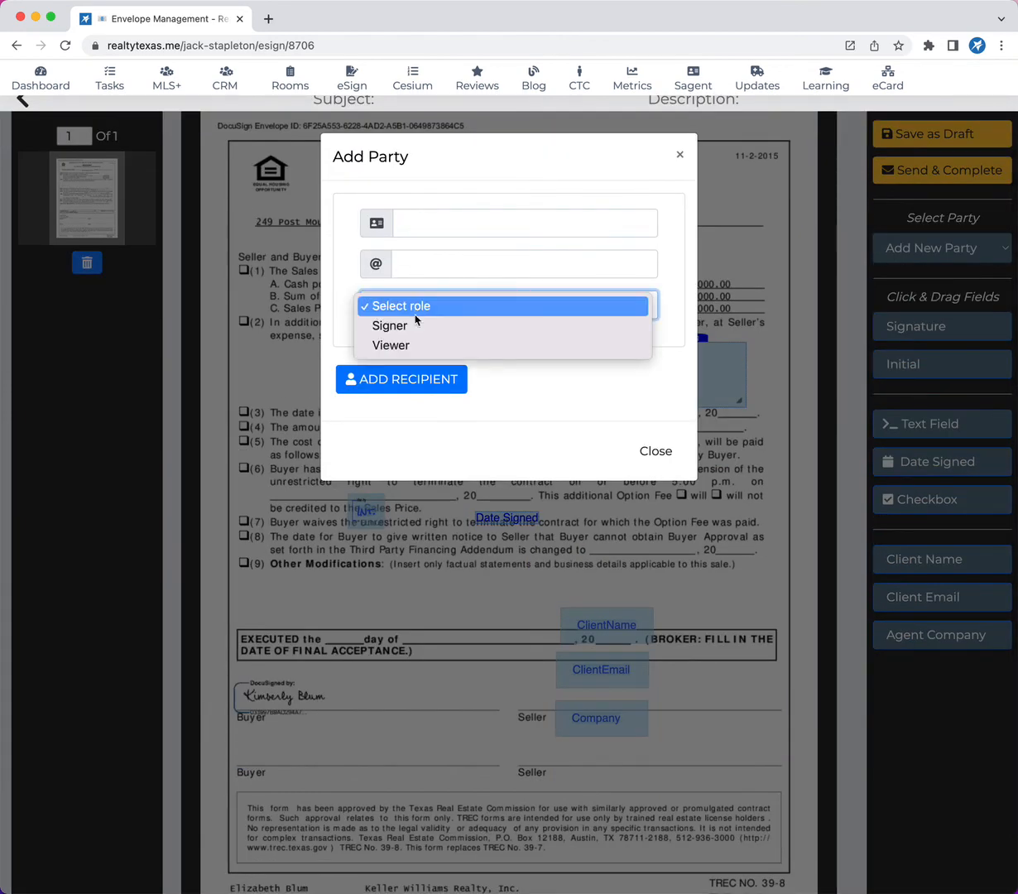
click(403, 323)
click(436, 230)
text(s)
click(425, 262)
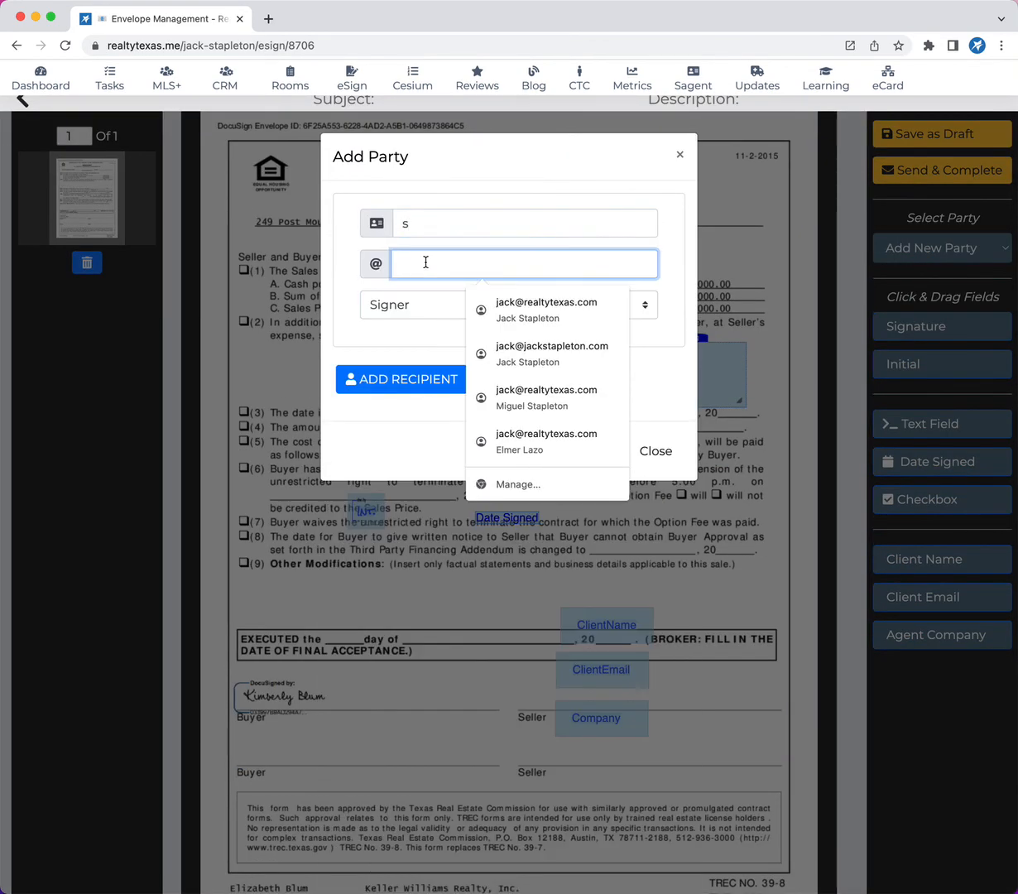
text(1@1.com)
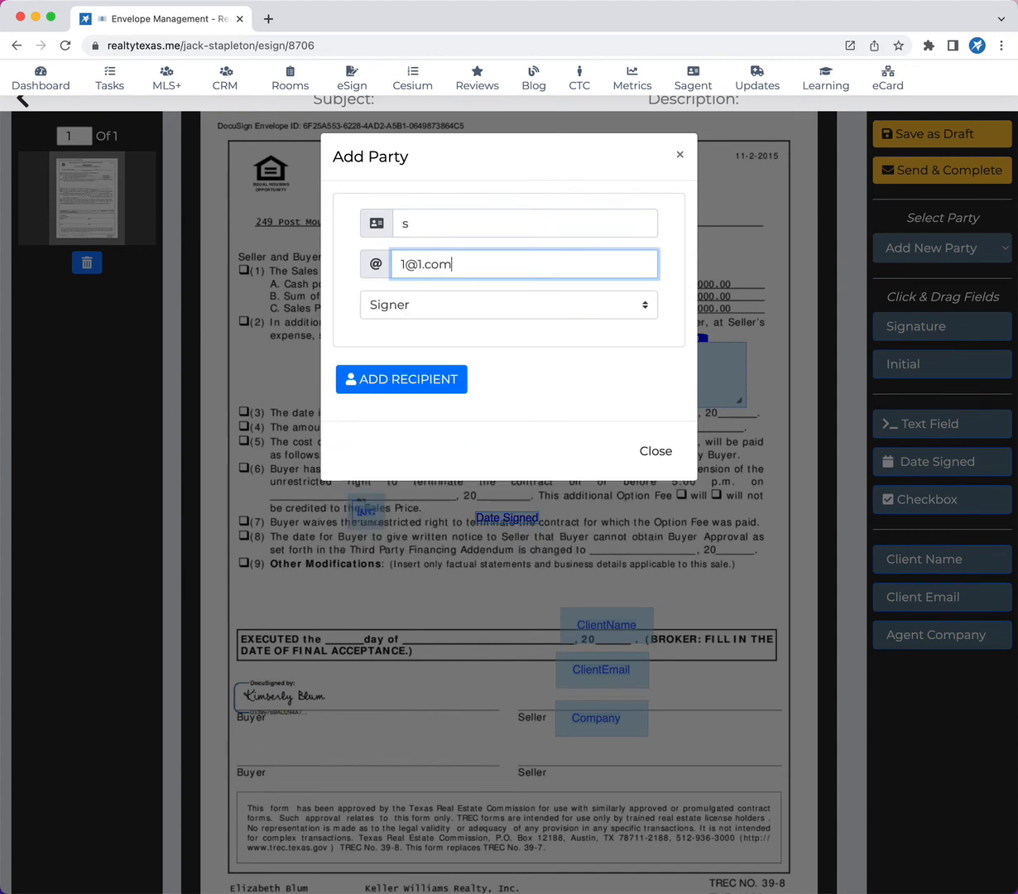
click(396, 379)
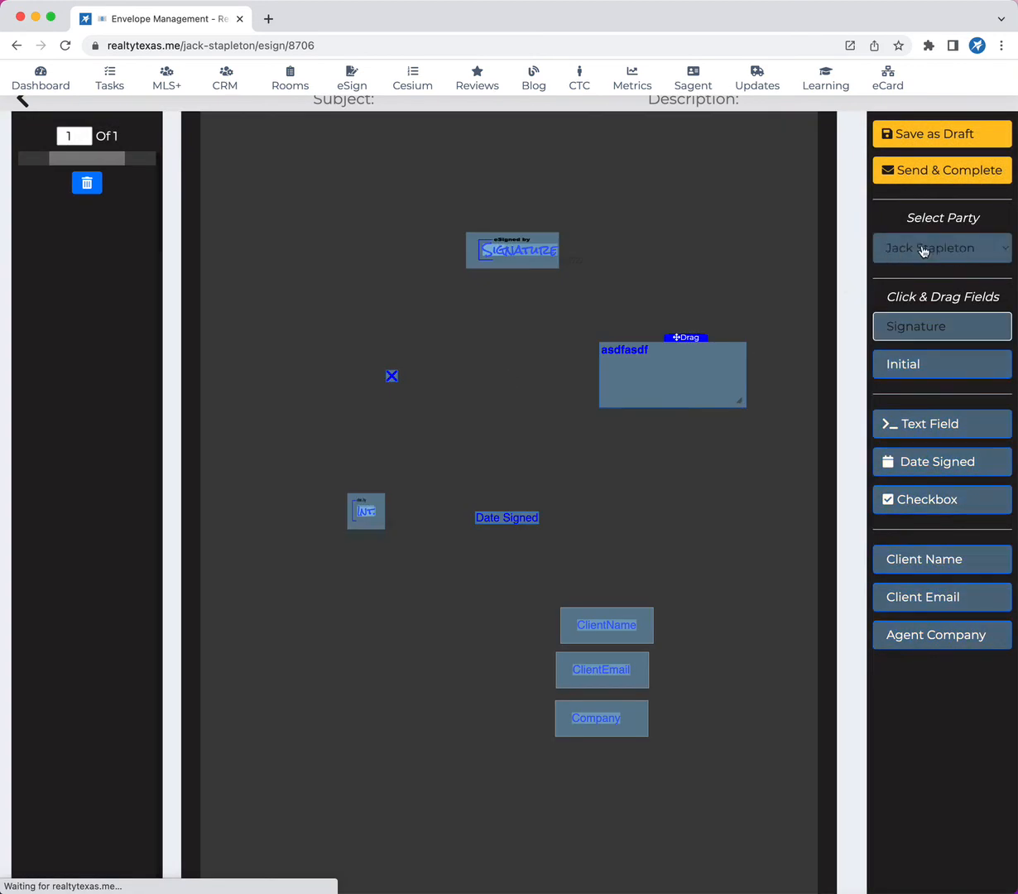
Select the party "s" and place a Signature field for it under item (2), between the checkbox and the text field.
click(923, 251)
click(920, 268)
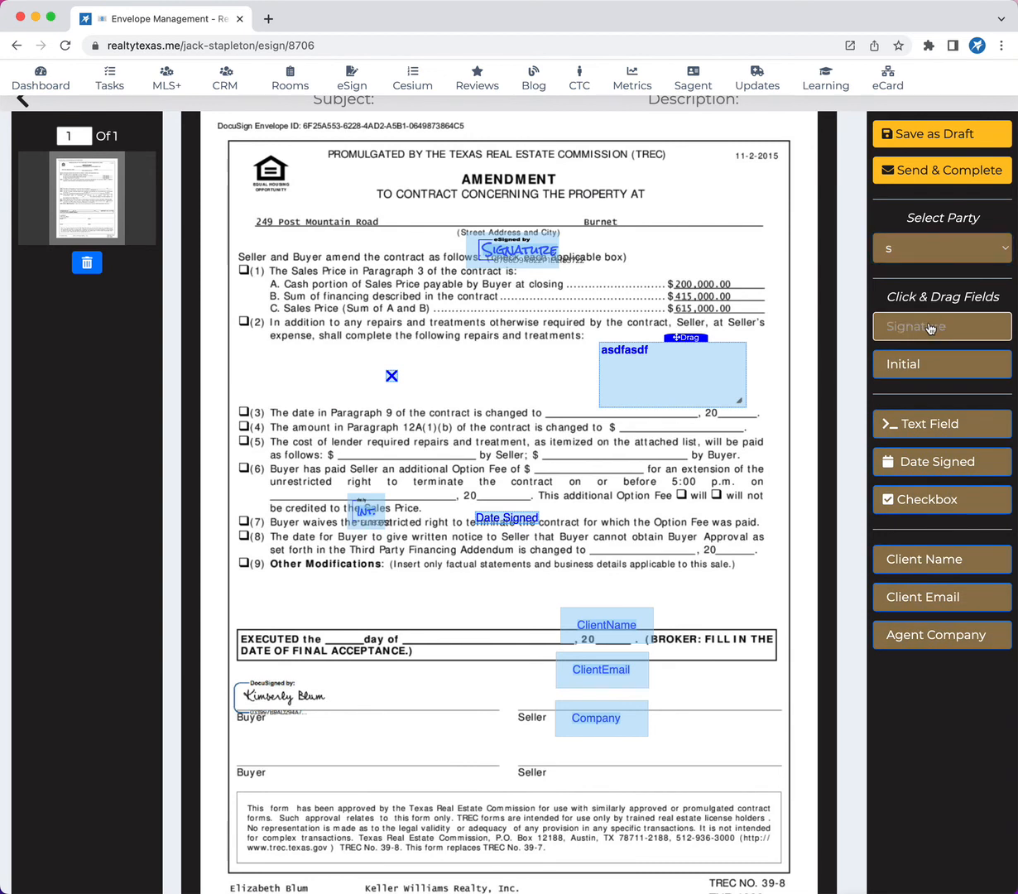
mouse_move(931, 328)
mouse_down()
mouse_move(477, 464)
mouse_move(481, 380)
mouse_up()
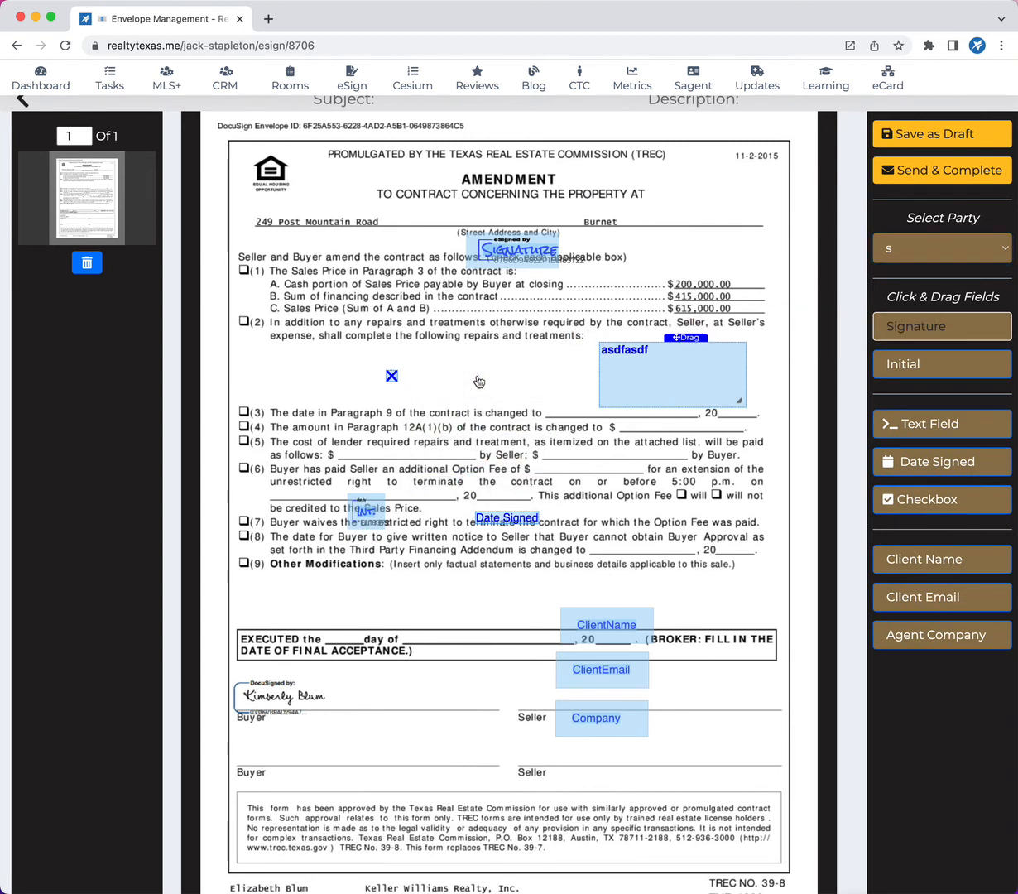
Switch the selected party for field placement back to the broker.
click(886, 248)
click(921, 235)
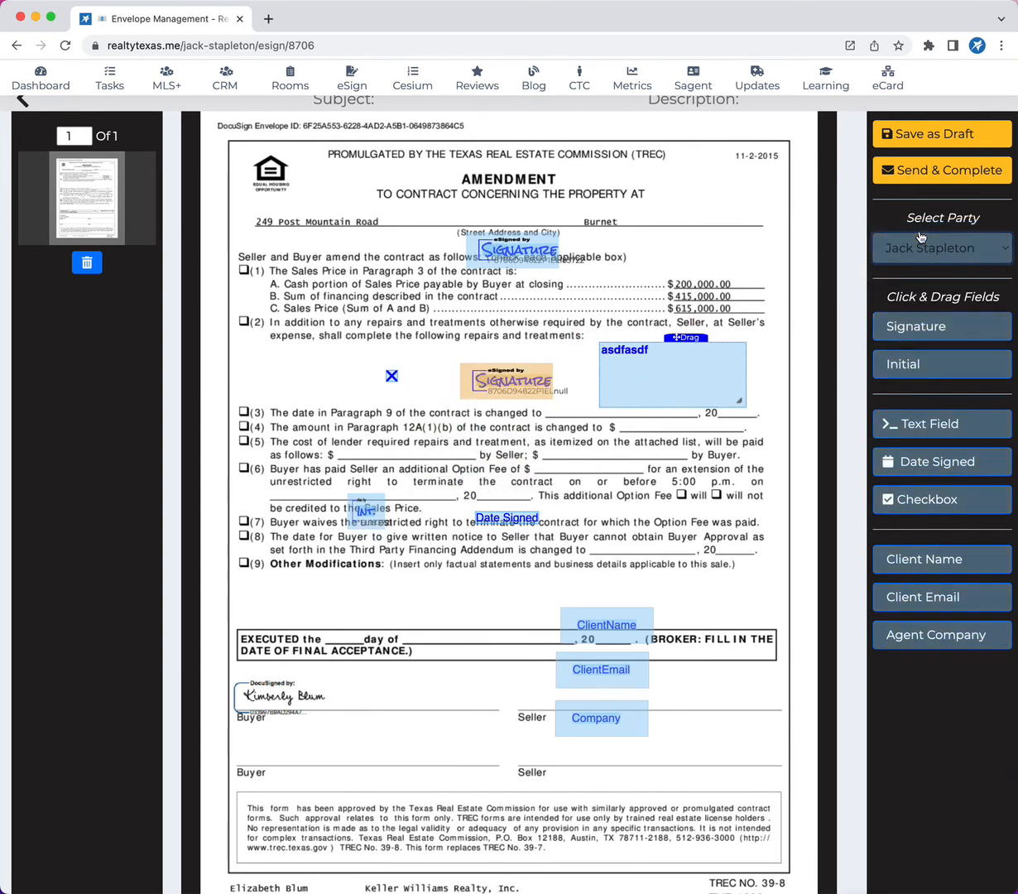
drag(511, 261, 510, 260)
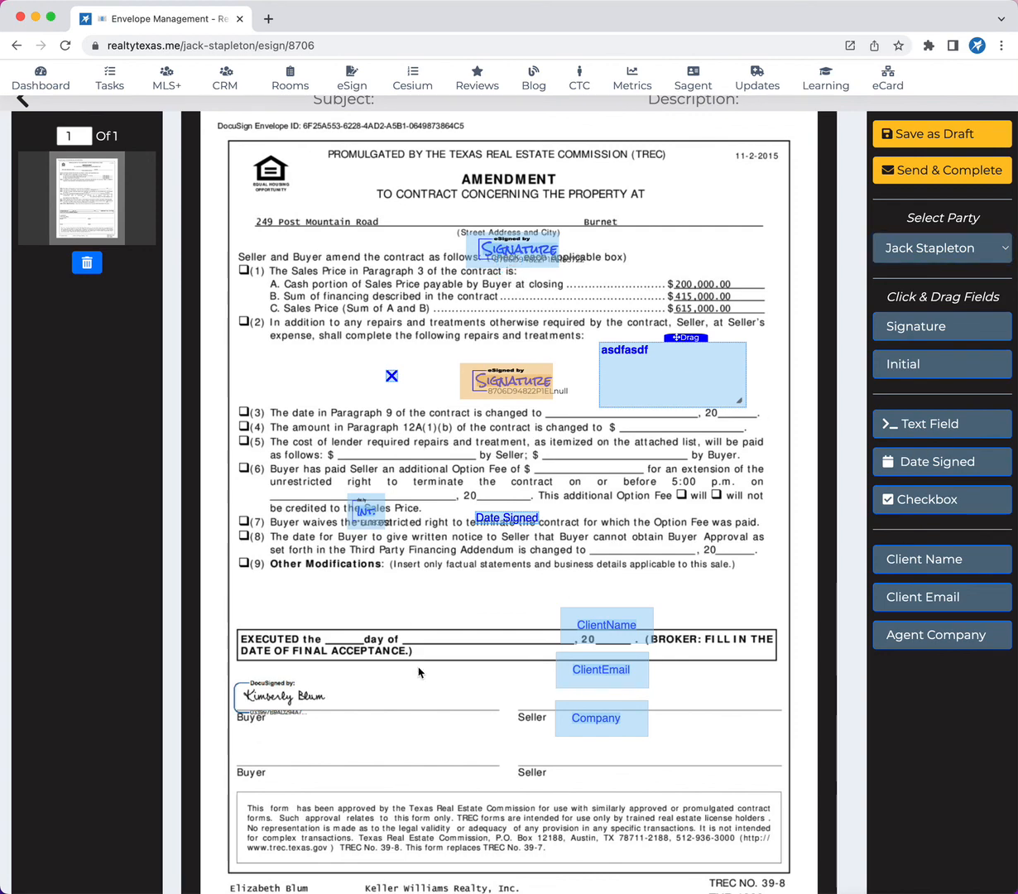
scroll(580, 694, up, 2)
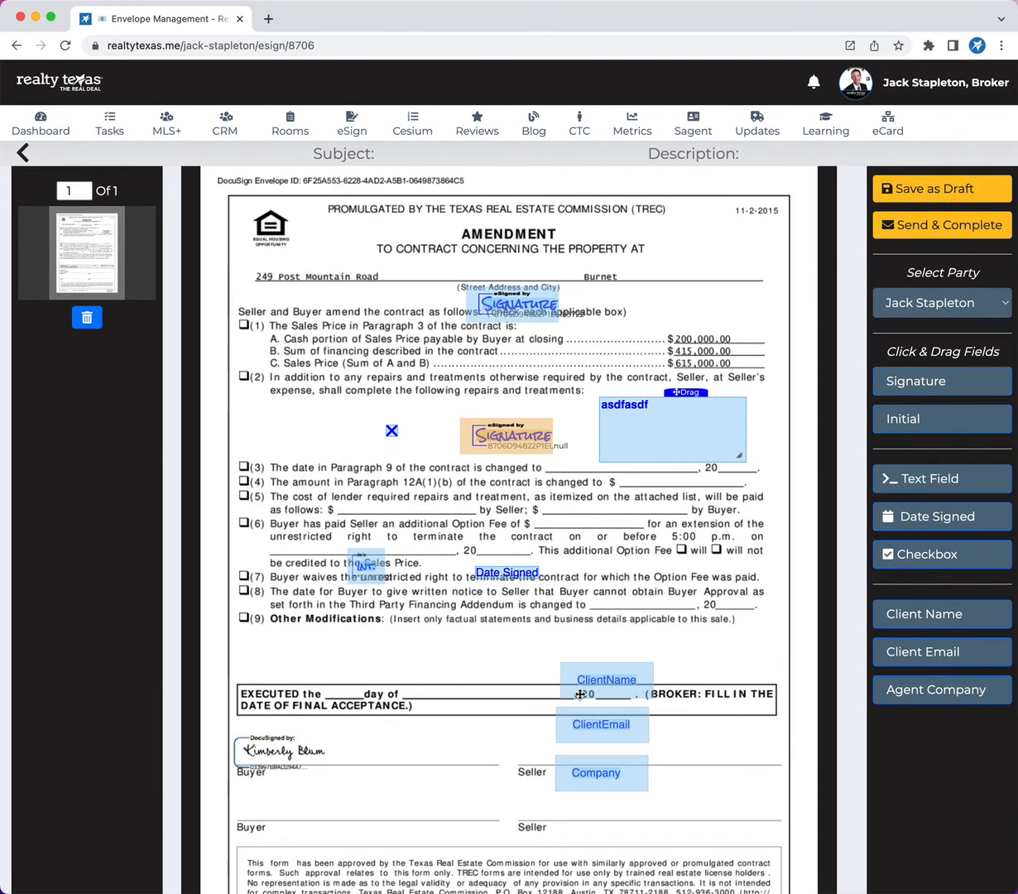